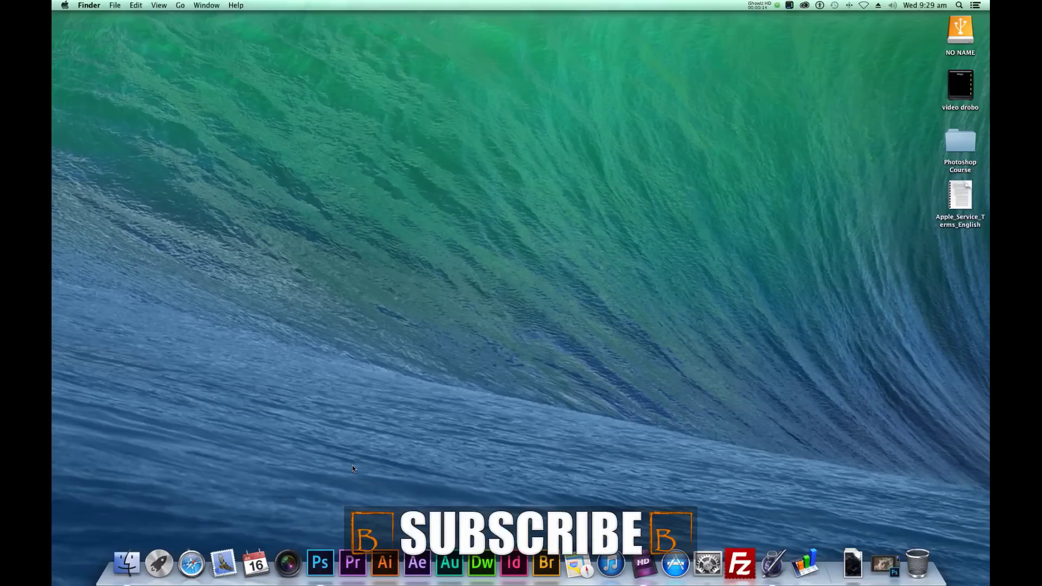
- Switch to Photoshop, compare snowleopard.psd with snowleopardmerged.psd, and close both documents
click(318, 565)
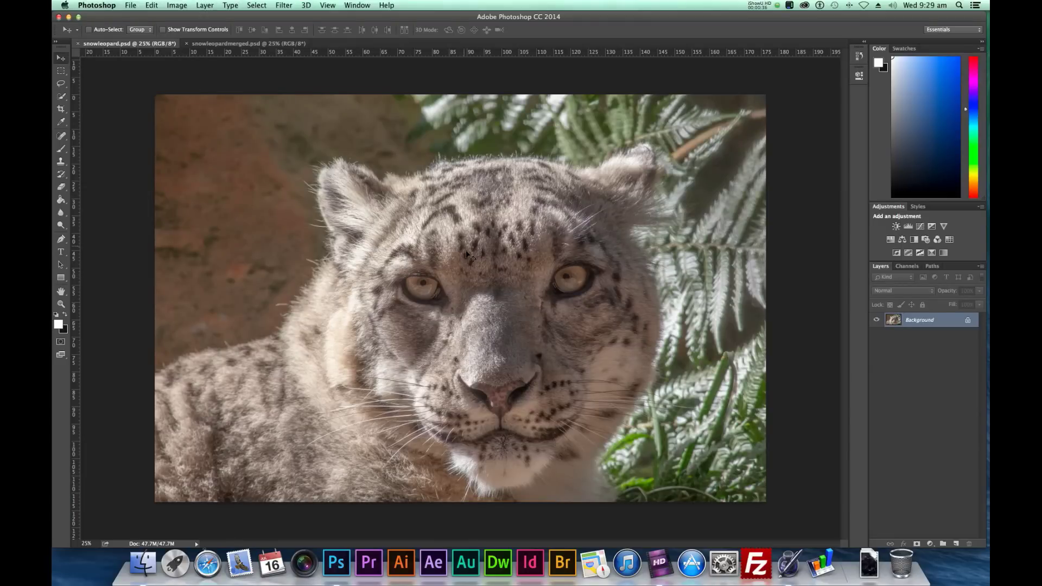
click(243, 44)
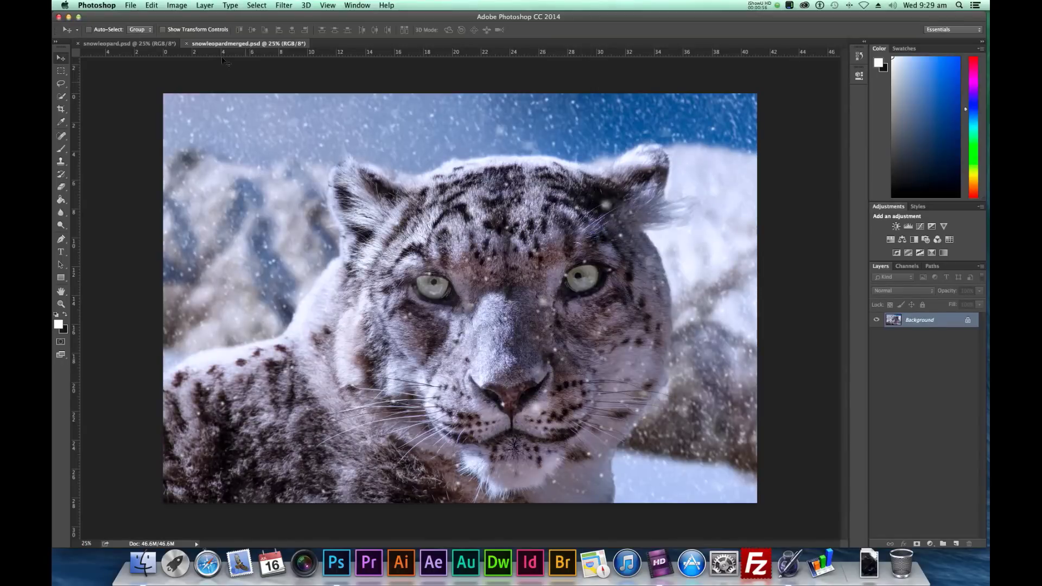
click(186, 44)
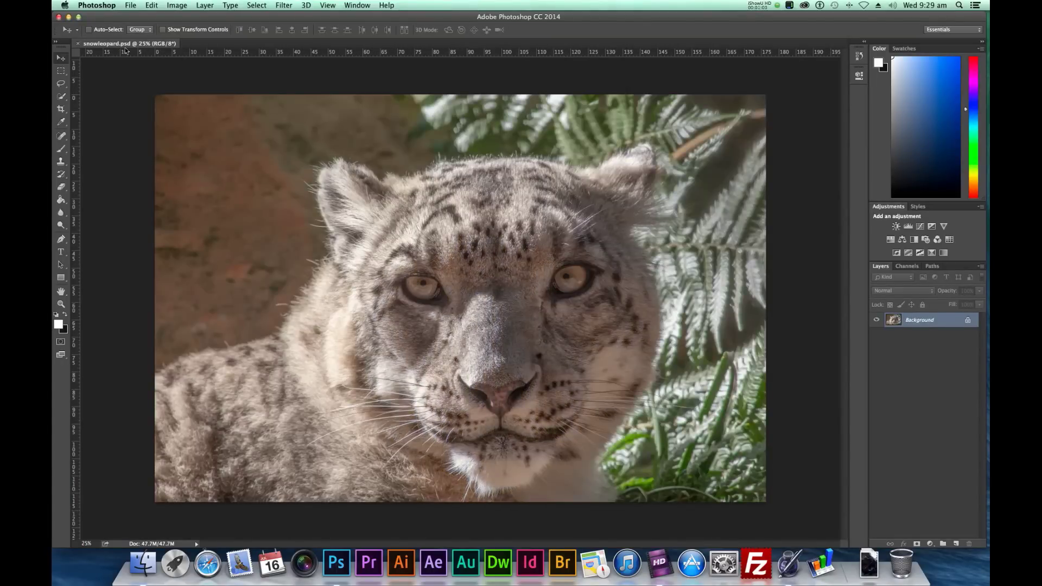
click(78, 43)
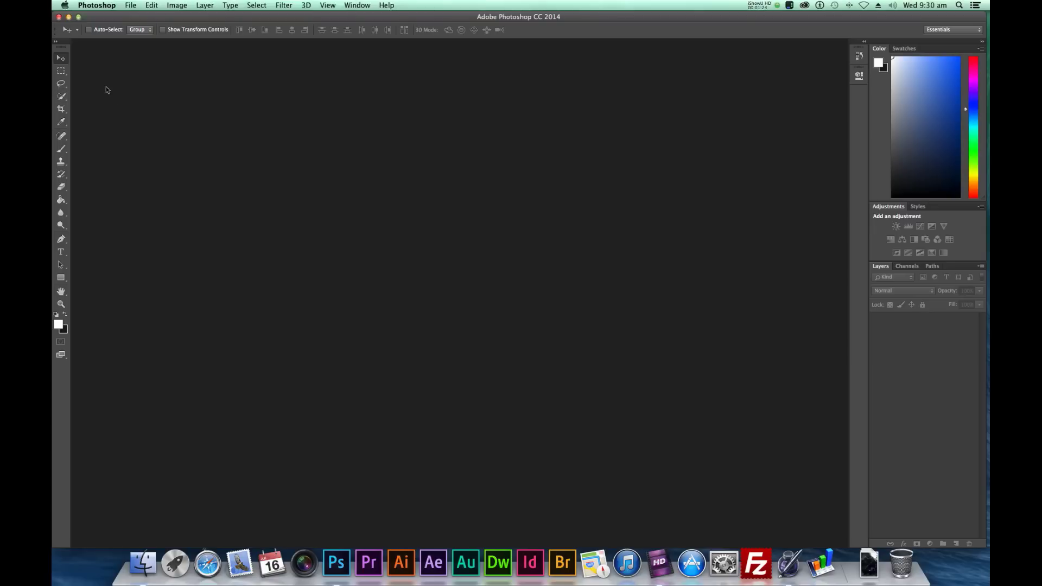
- Create a new document from the International Paper preset at A4 size, 210 by 297 mm and 300 pixels/inch
click(131, 7)
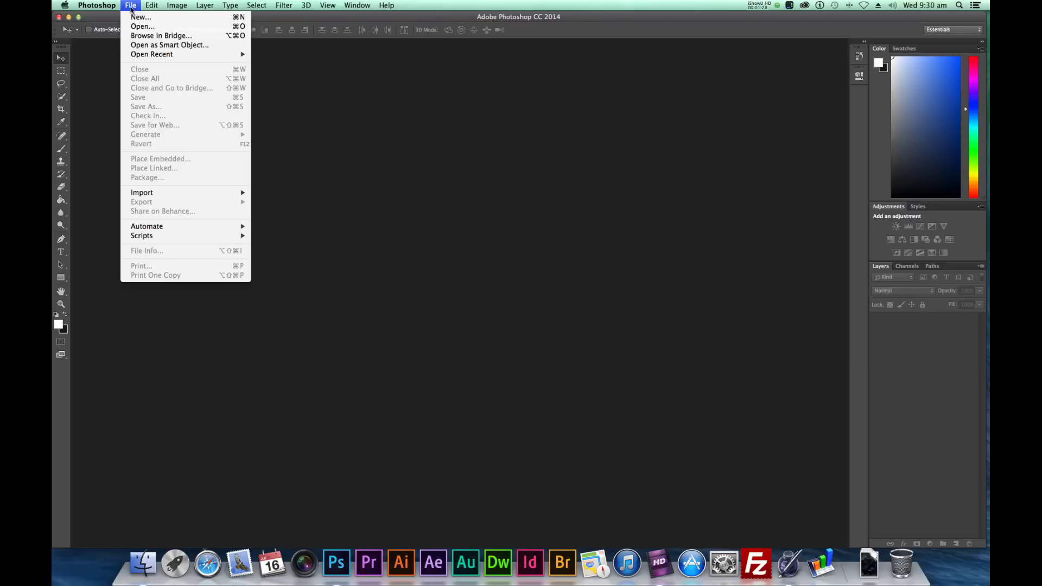
click(135, 18)
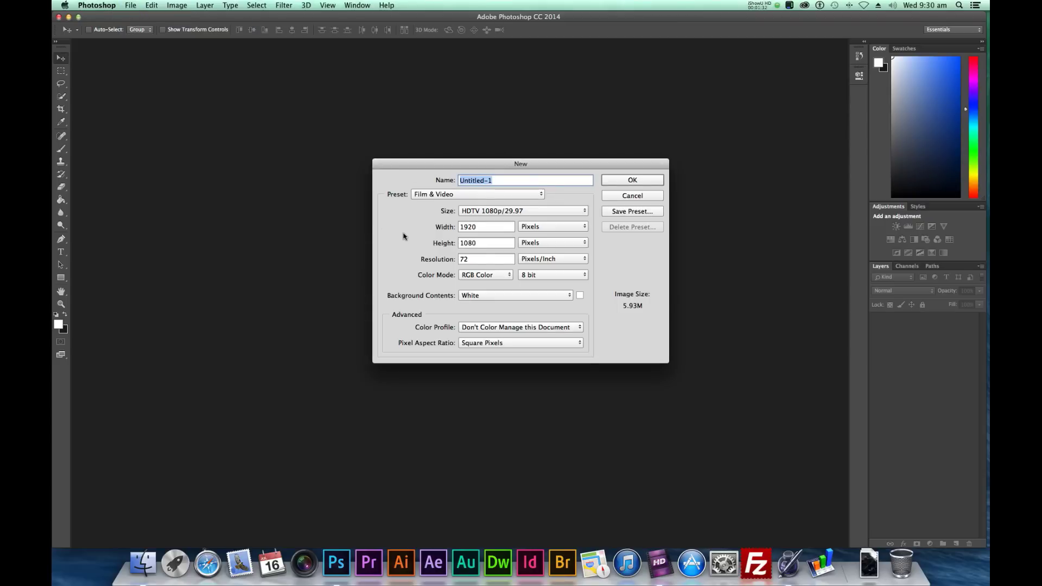
drag(488, 165, 446, 161)
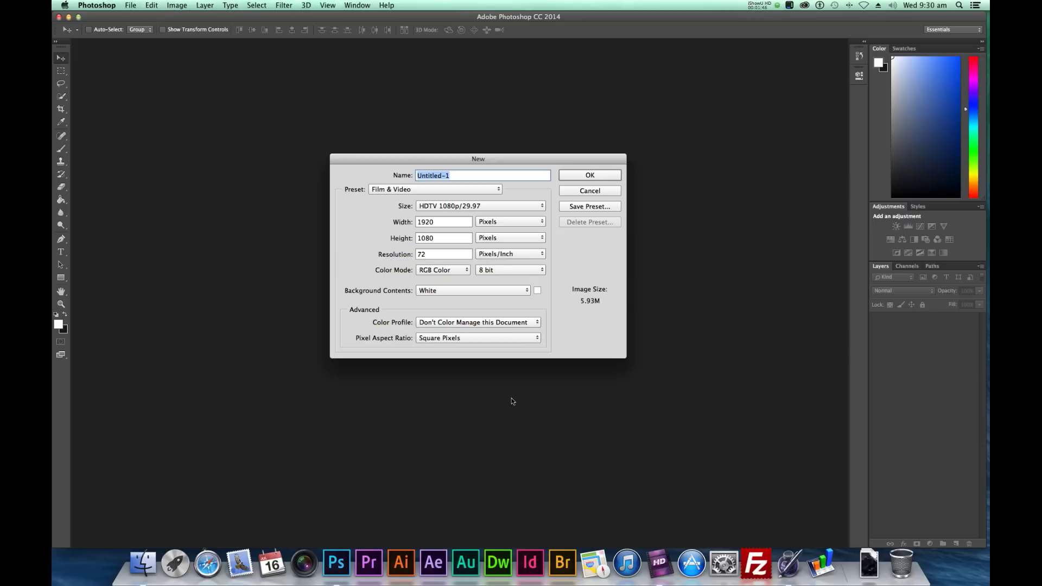
click(421, 254)
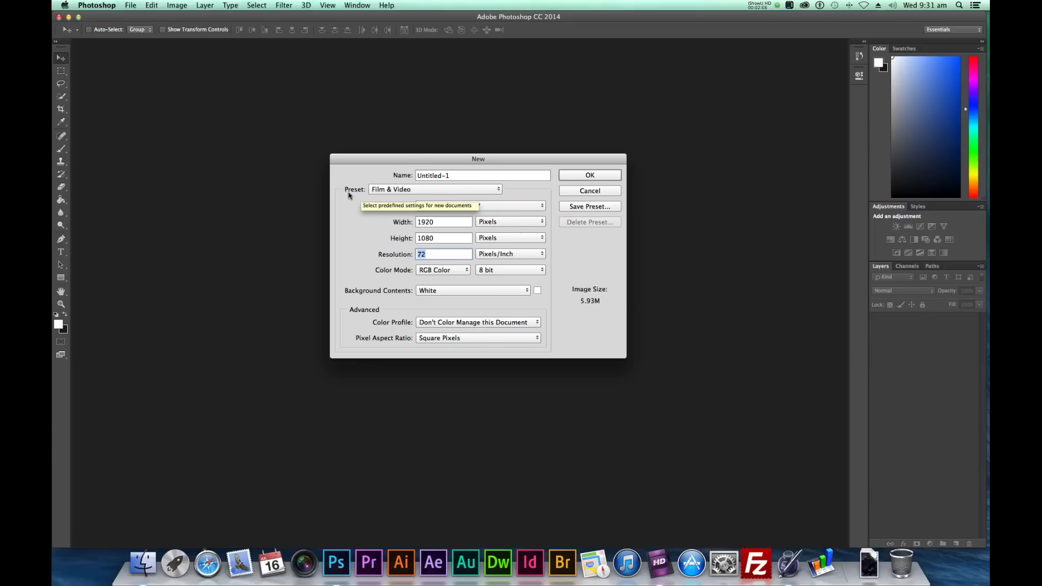
click(497, 191)
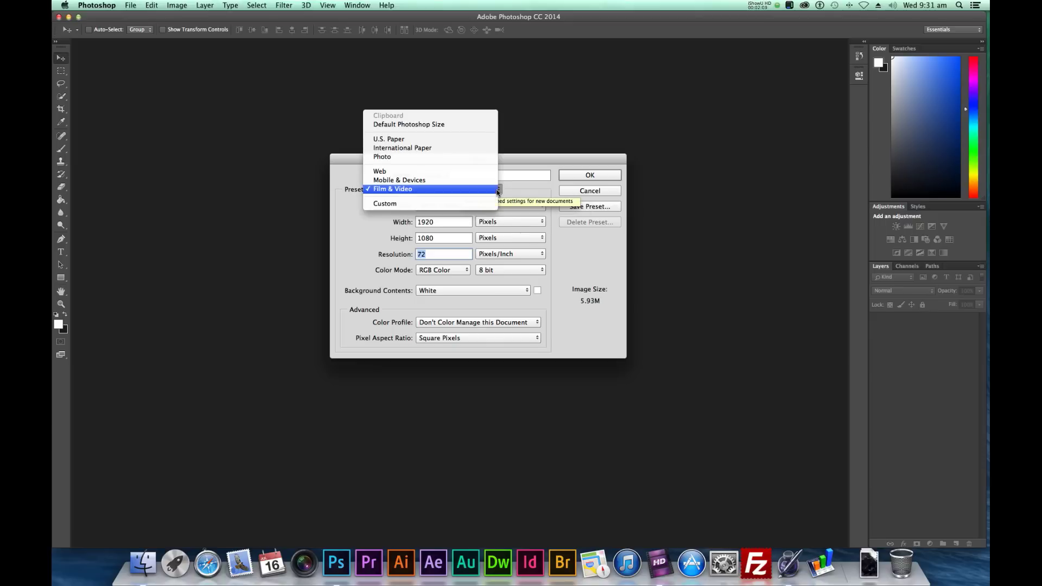
click(421, 149)
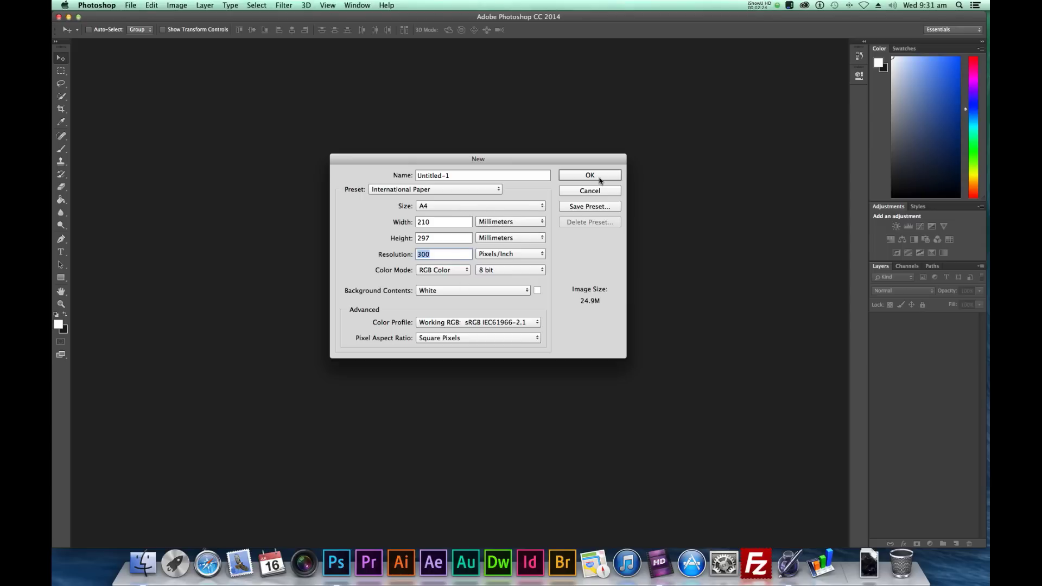
click(590, 175)
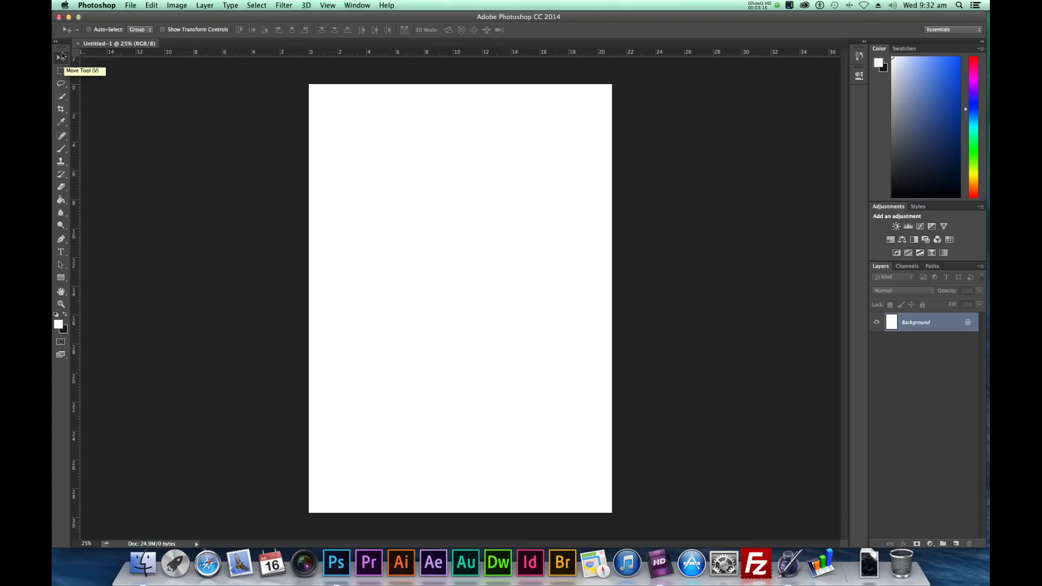
click(62, 136)
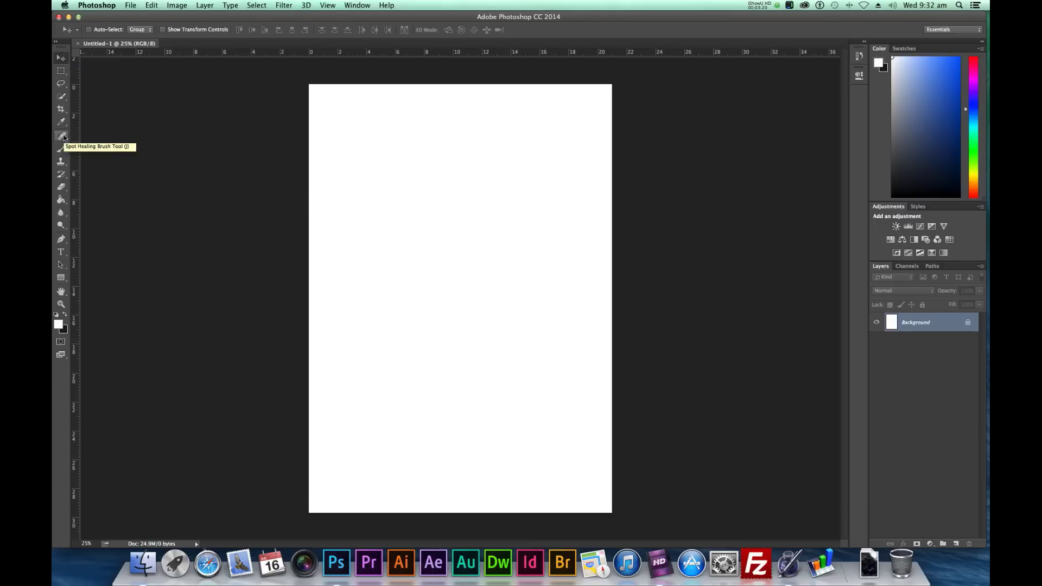
key(v)
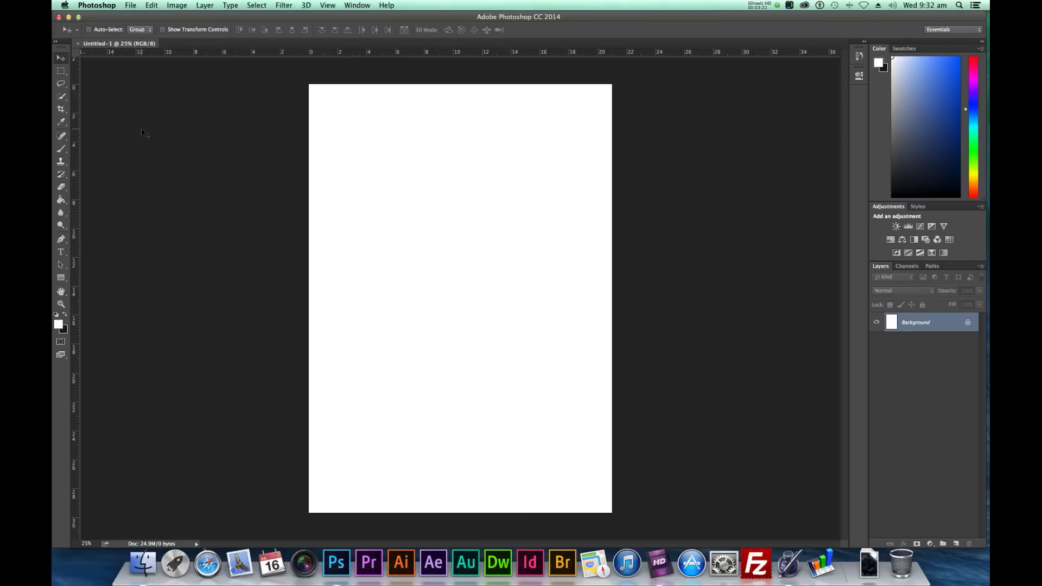
click(358, 5)
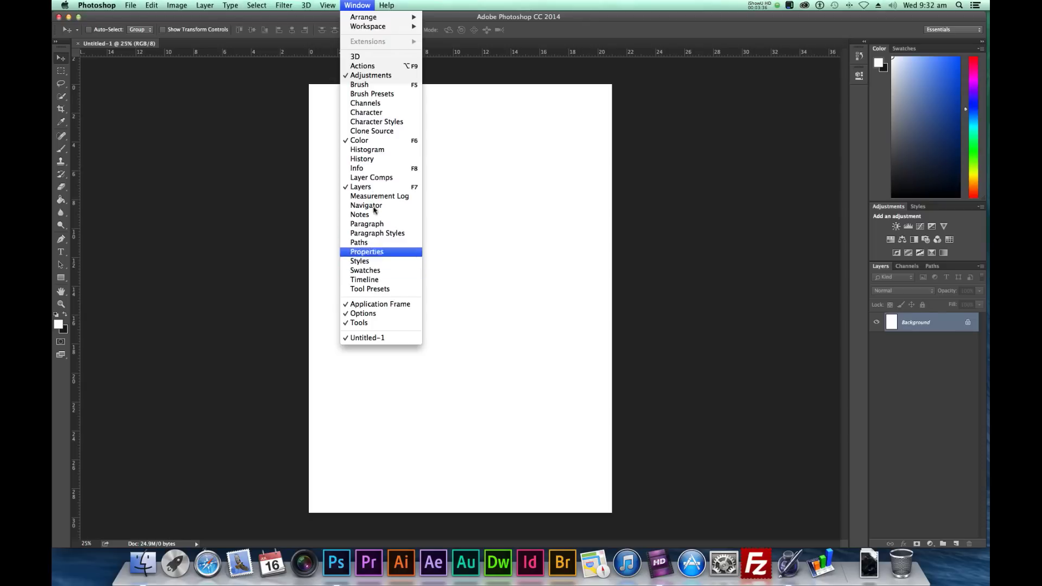
click(357, 8)
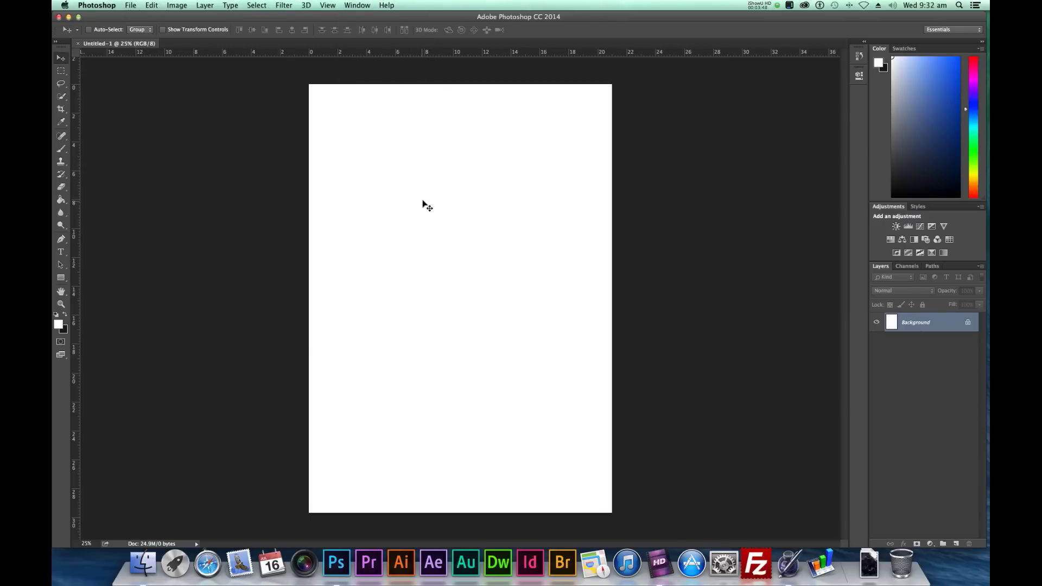
- Select a wide rectangular area in the upper part of the page with the Rectangular Marquee tool
click(63, 71)
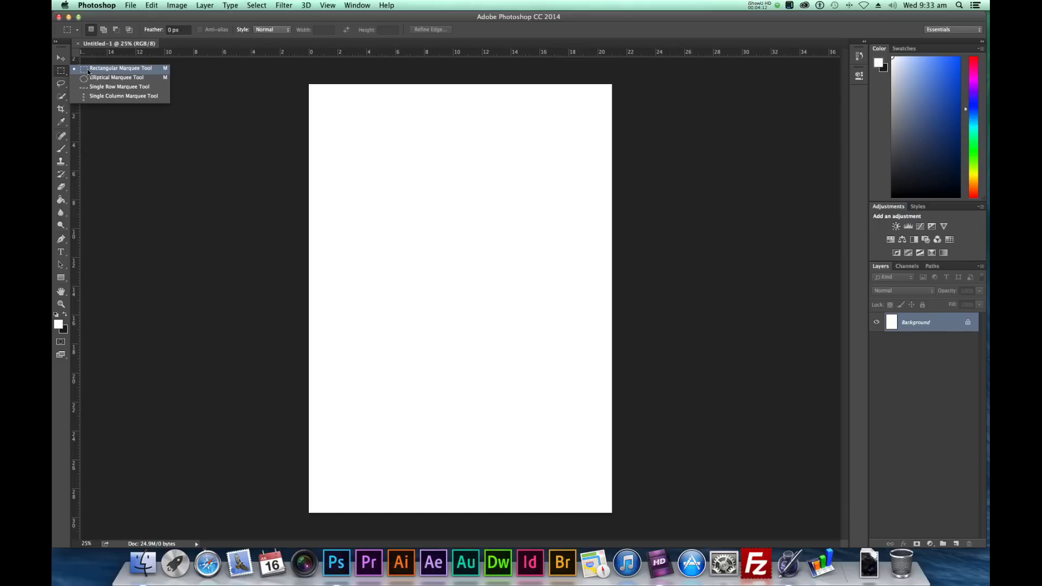
click(87, 69)
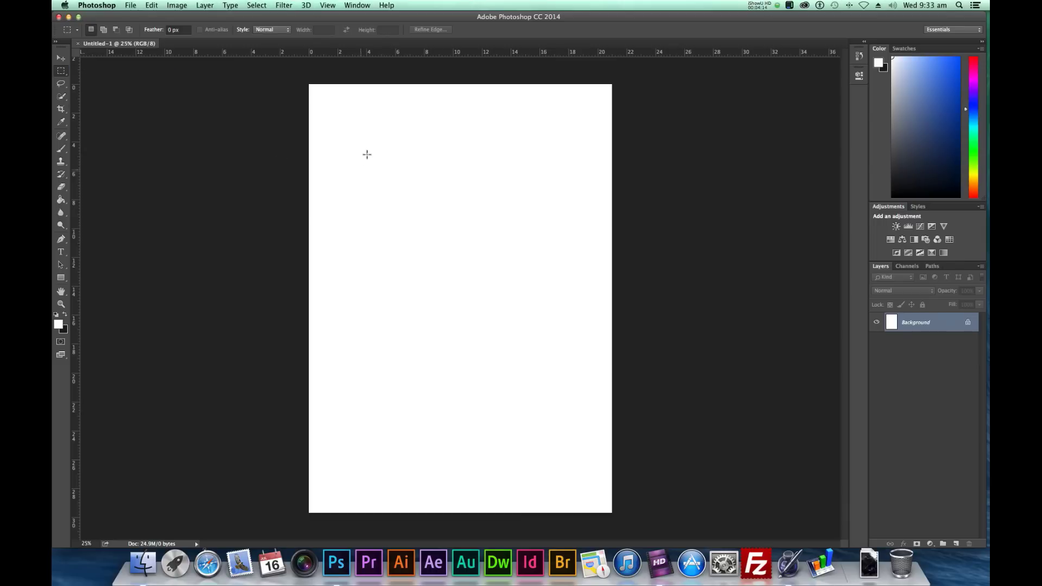
drag(329, 142, 548, 263)
- Replace the selection with a small freehand rounded one just below the page centre using the Lasso tool
click(61, 85)
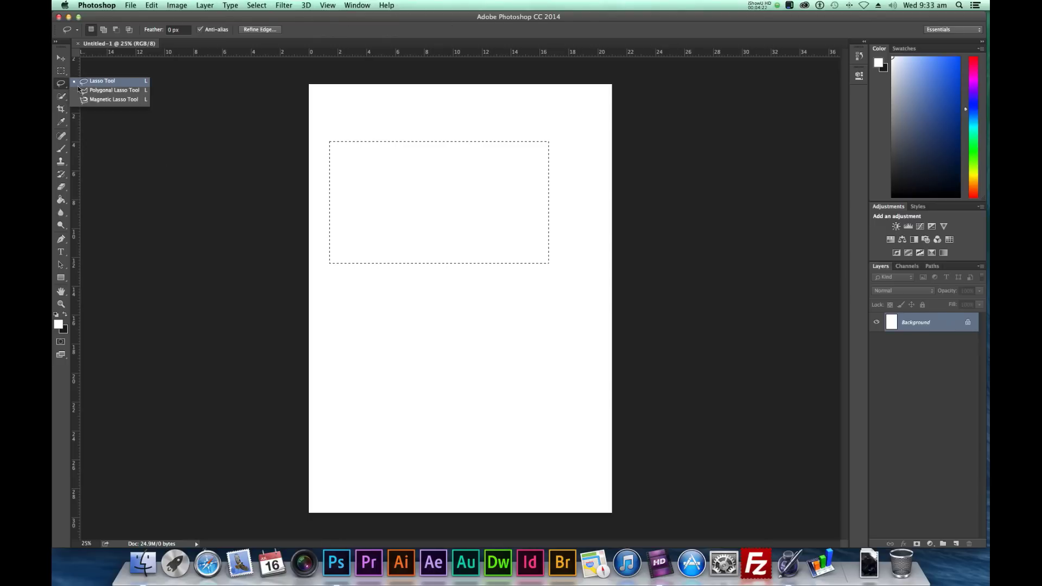
click(87, 81)
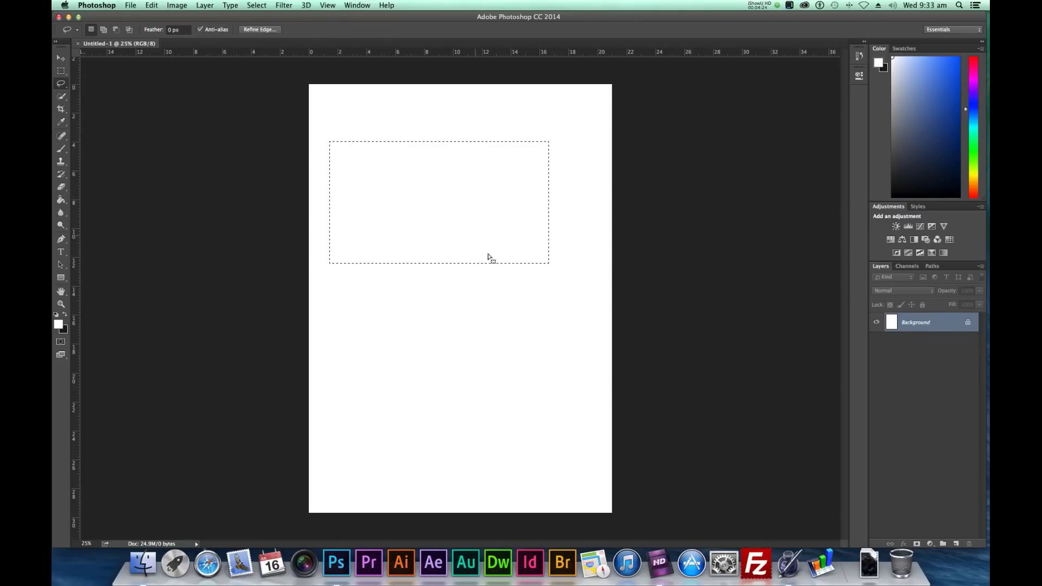
mouse_move(497, 324)
mouse_down()
mouse_move(452, 302)
mouse_move(427, 314)
mouse_move(416, 341)
mouse_move(427, 374)
mouse_move(478, 378)
mouse_move(507, 346)
mouse_move(496, 324)
mouse_up()
- Outline a closed six-cornered selection with a notch on its right side in the page's upper half using the Polygonal Lasso tool
click(61, 84)
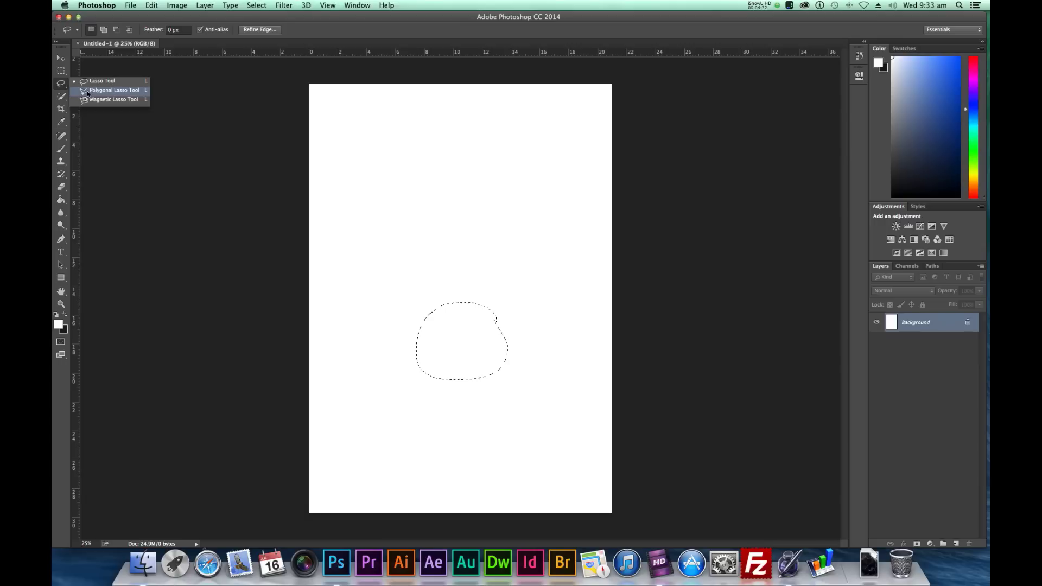
click(87, 91)
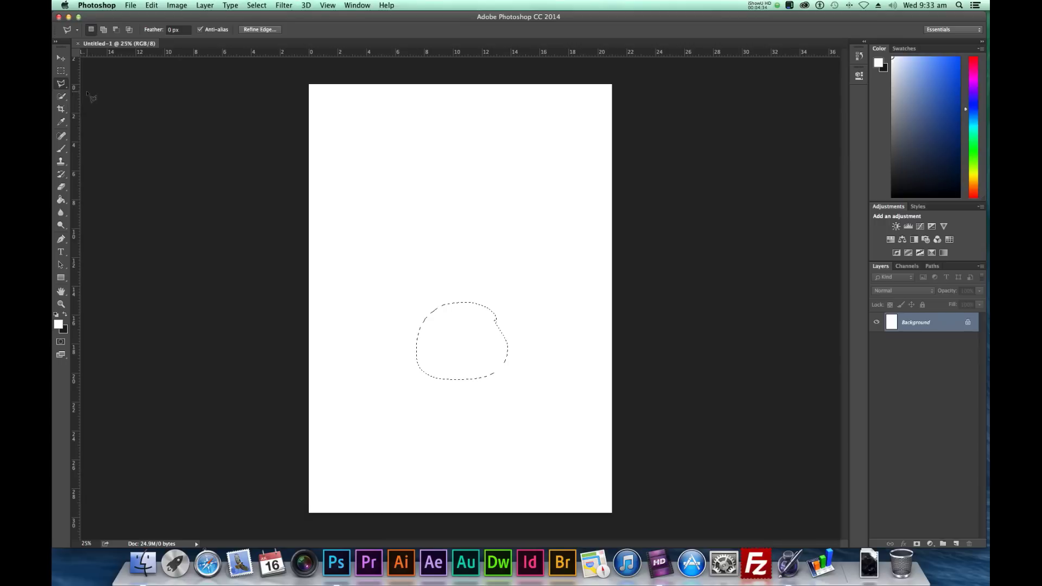
click(399, 163)
click(497, 169)
click(463, 214)
click(514, 256)
click(429, 311)
drag(429, 311, 438, 316)
click(335, 211)
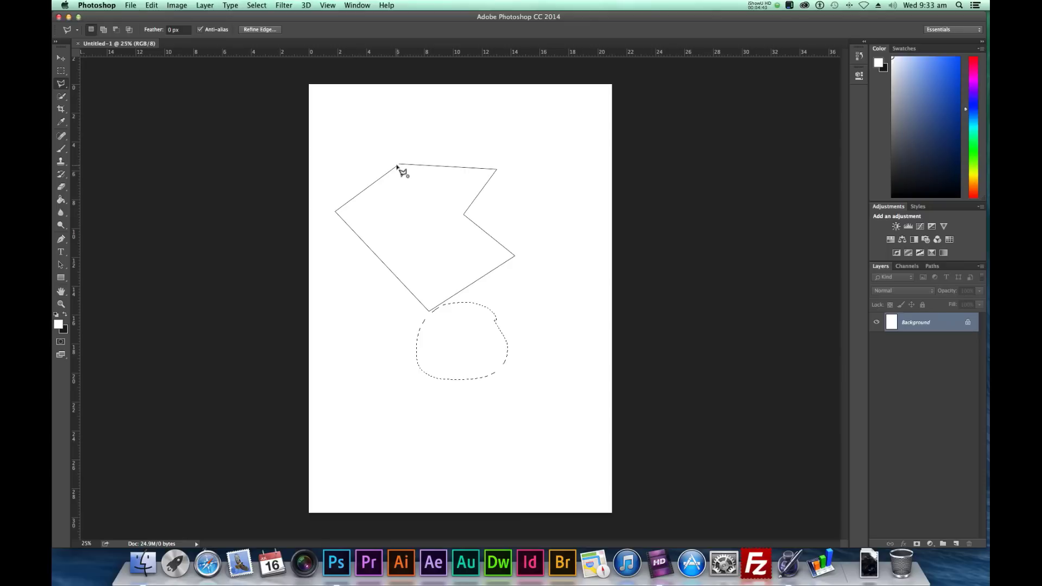
click(398, 165)
- Try a crop frame larger than the polygonal selection with the Crop tool, cancel the crop and deselect
mouse_move(64, 87)
mouse_down()
mouse_move(84, 80)
mouse_move(63, 100)
mouse_up()
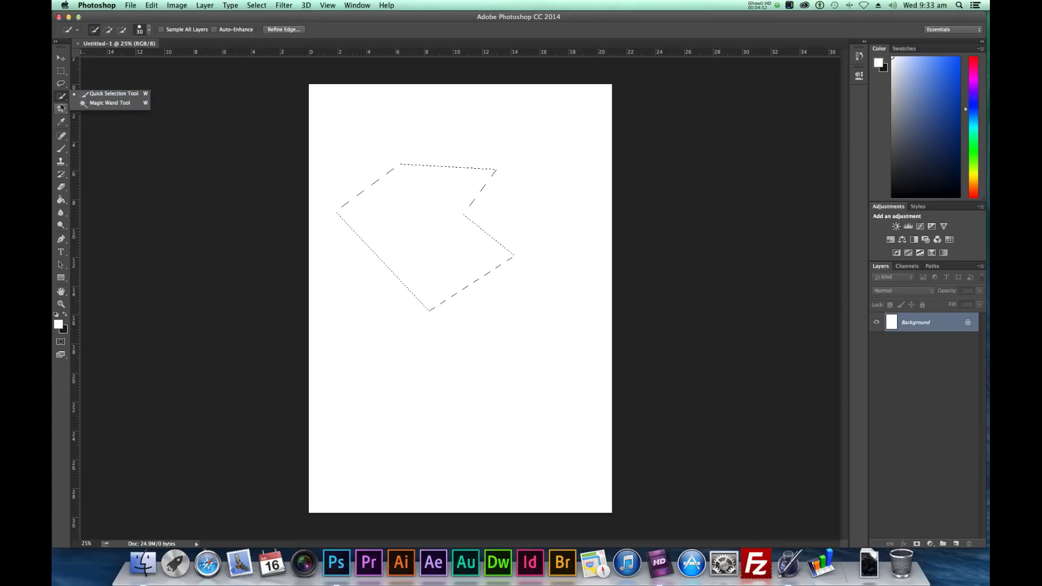
click(63, 110)
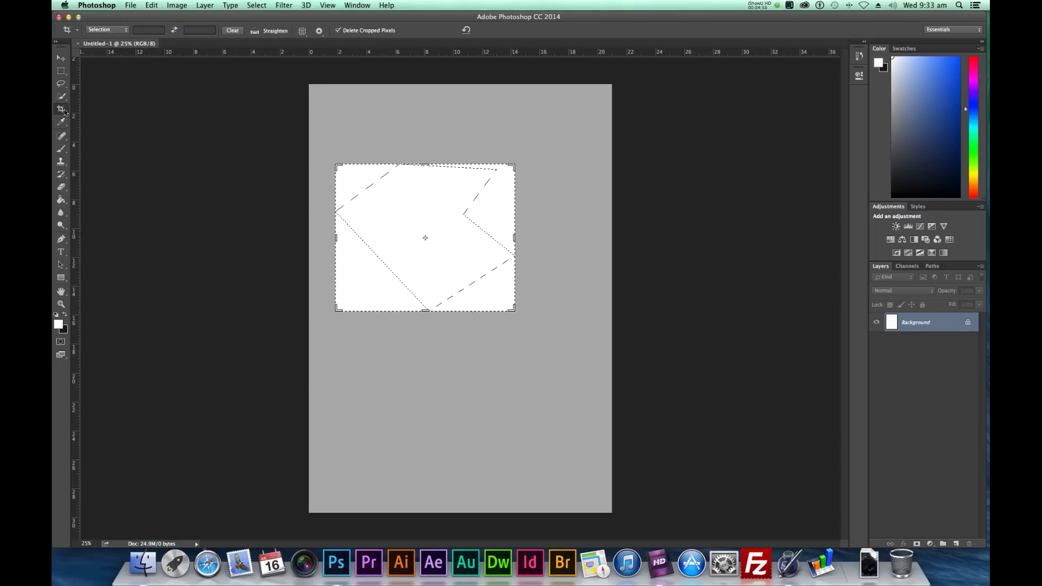
click(63, 110)
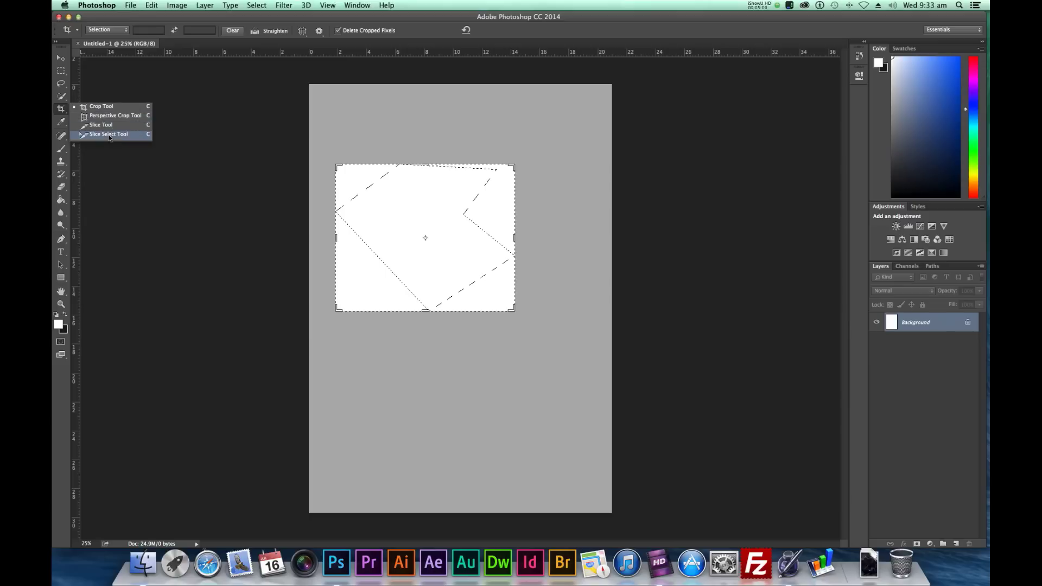
click(100, 107)
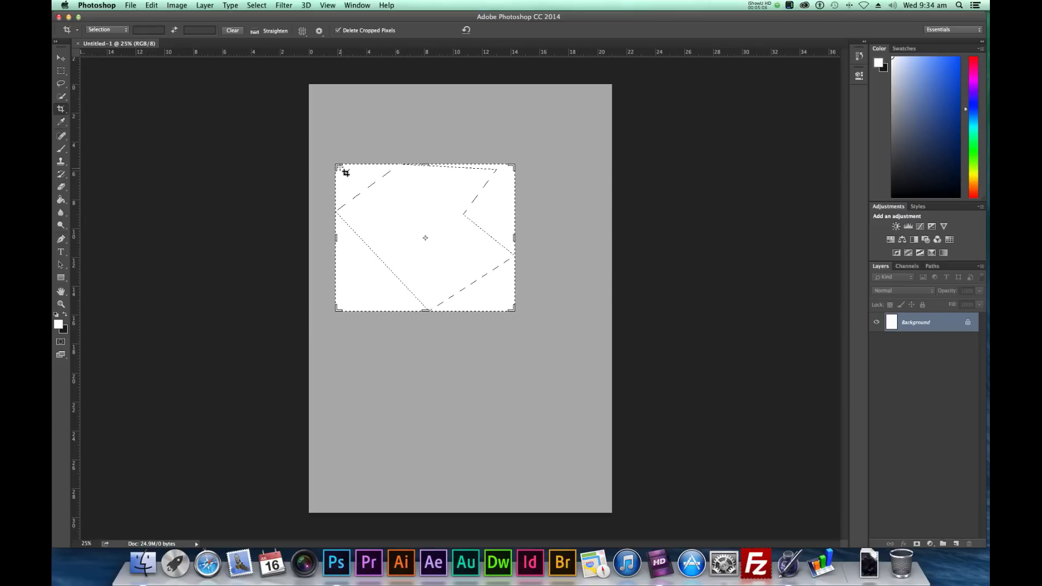
drag(338, 166, 314, 122)
drag(535, 347, 573, 370)
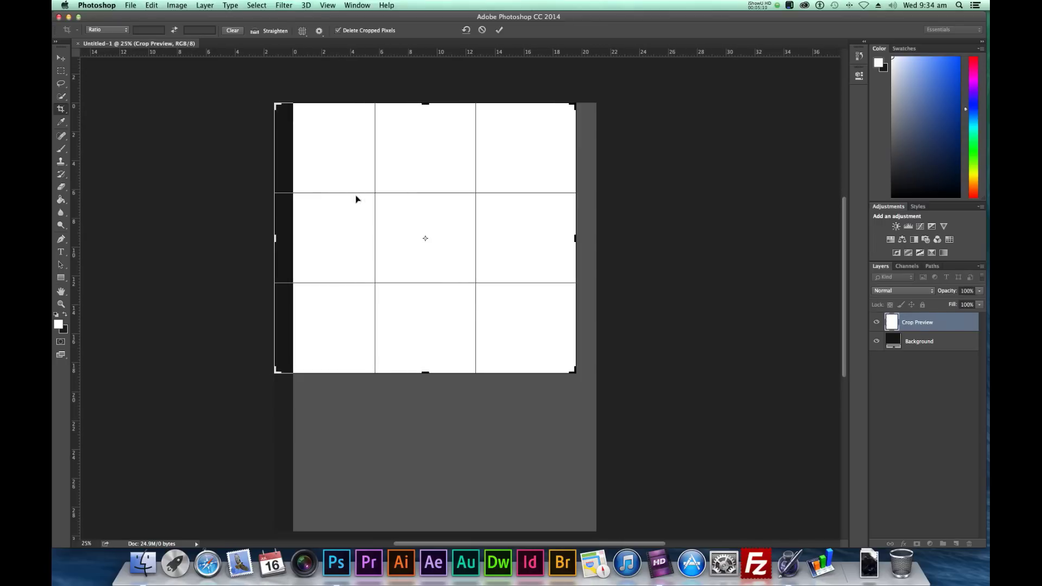
drag(273, 100, 294, 109)
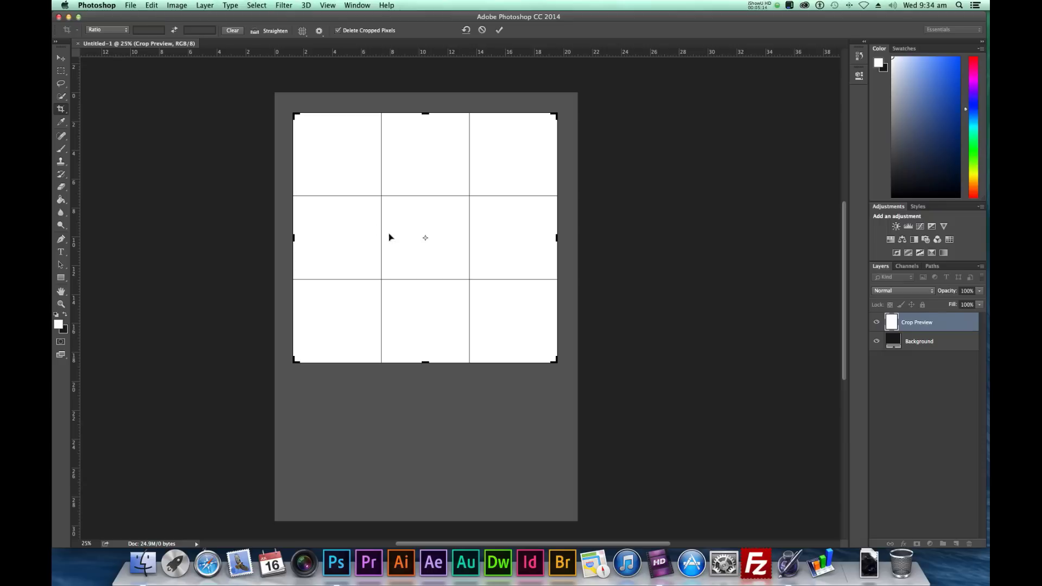
click(126, 34)
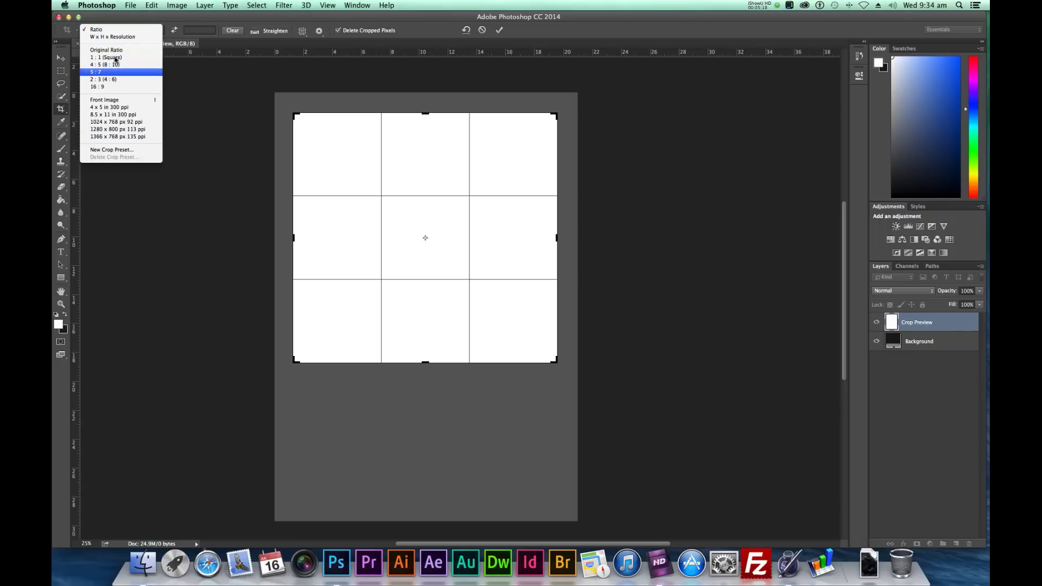
click(142, 30)
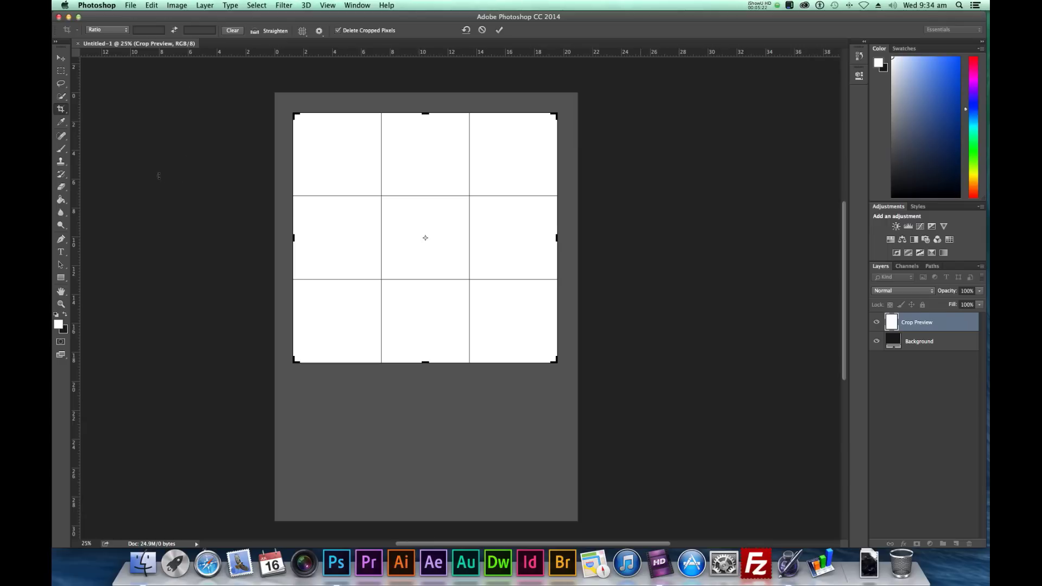
key(Escape)
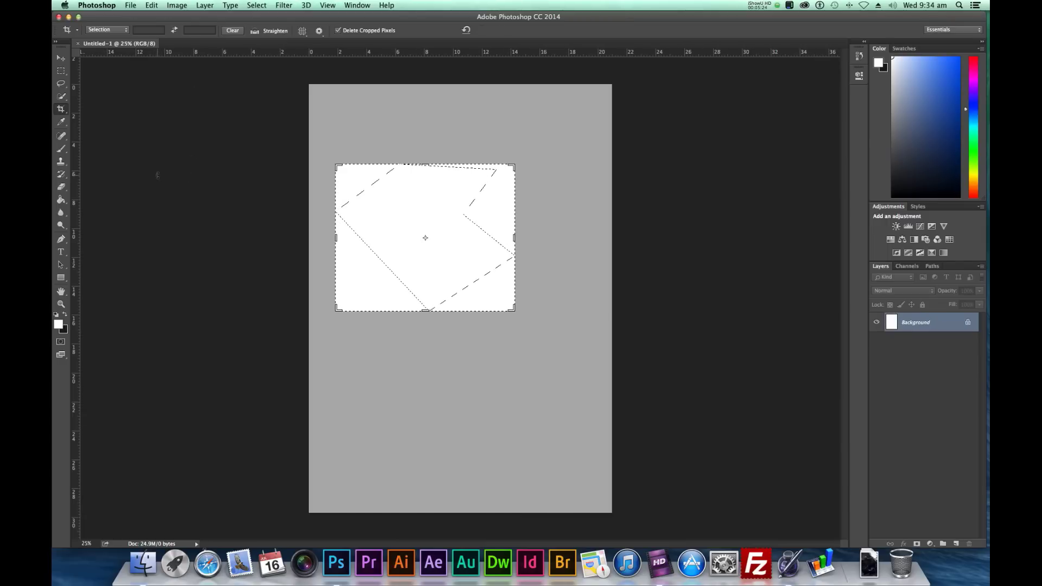
key(super+d)
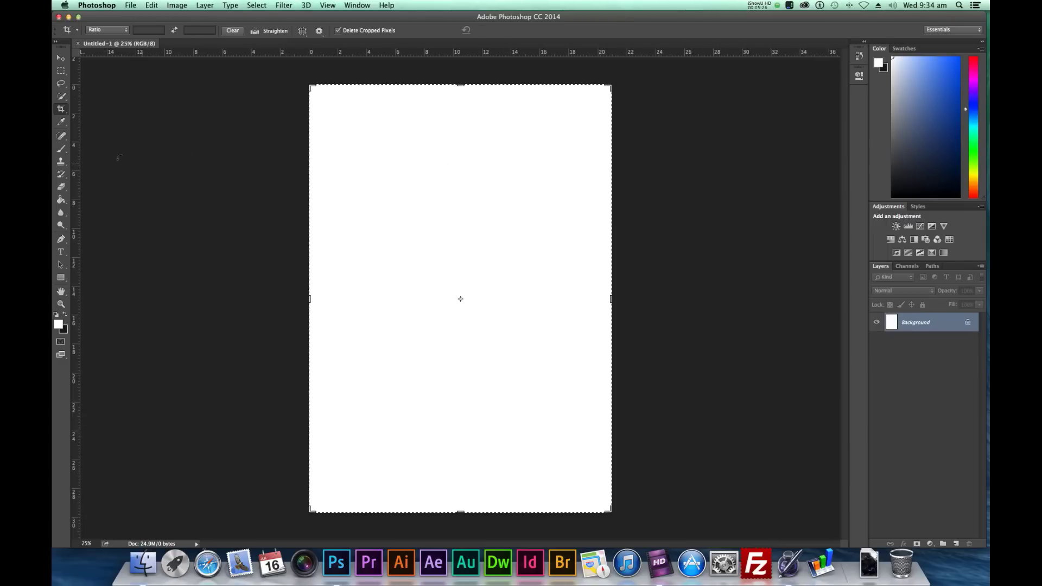
- Examine the tools grouped with the Eyedropper and with the Spot Healing Brush, leaving the Spot Healing Brush active
click(62, 122)
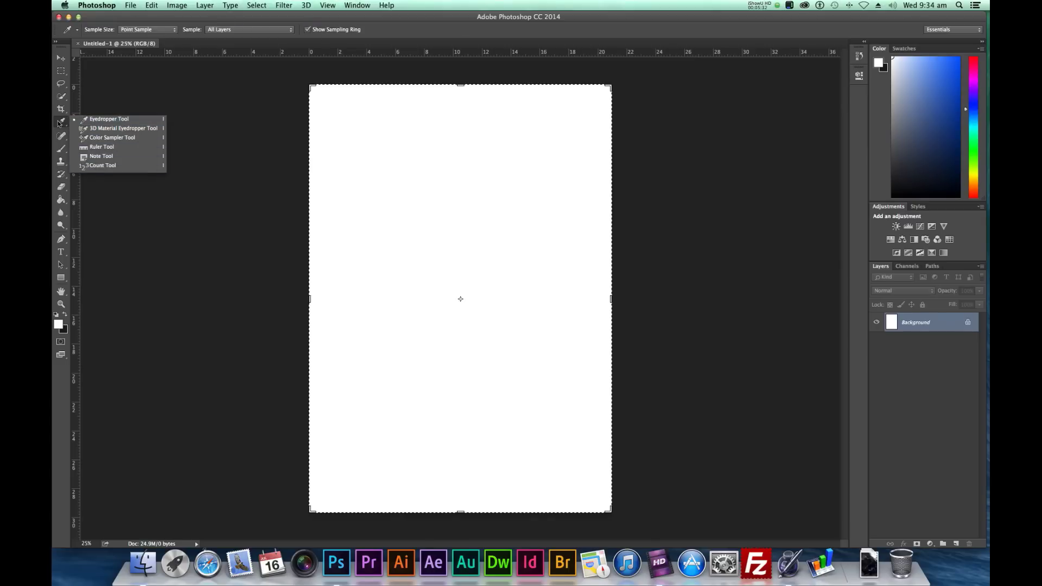
click(62, 122)
click(64, 140)
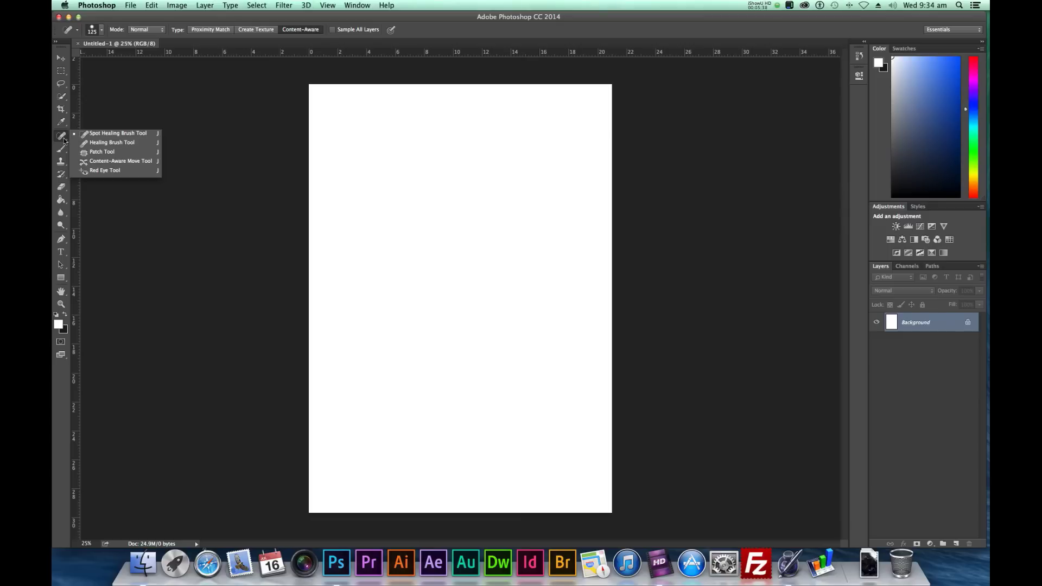
click(64, 140)
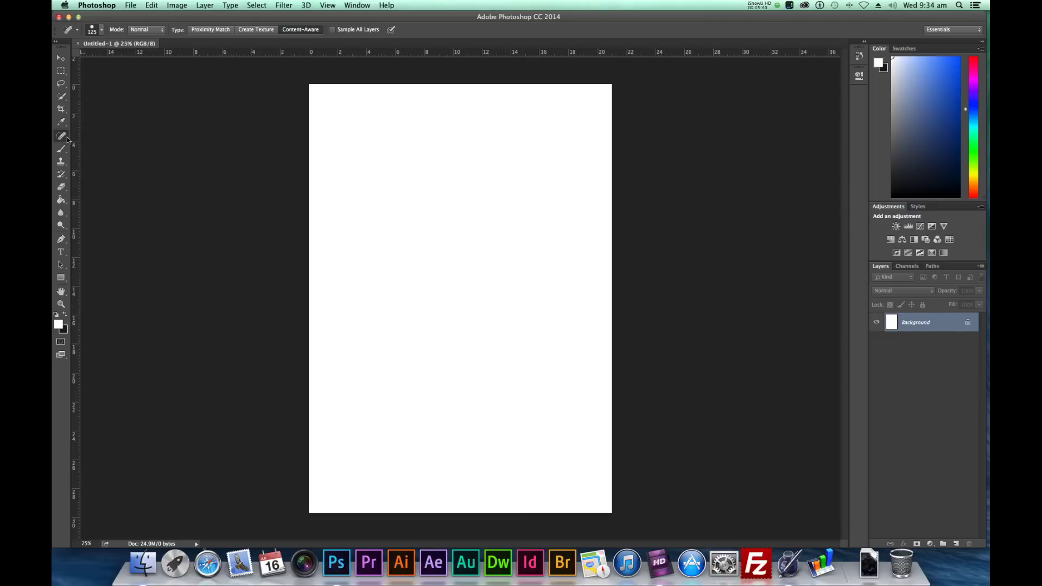
- Activate the Brush tool and examine the other tools grouped with it
click(63, 151)
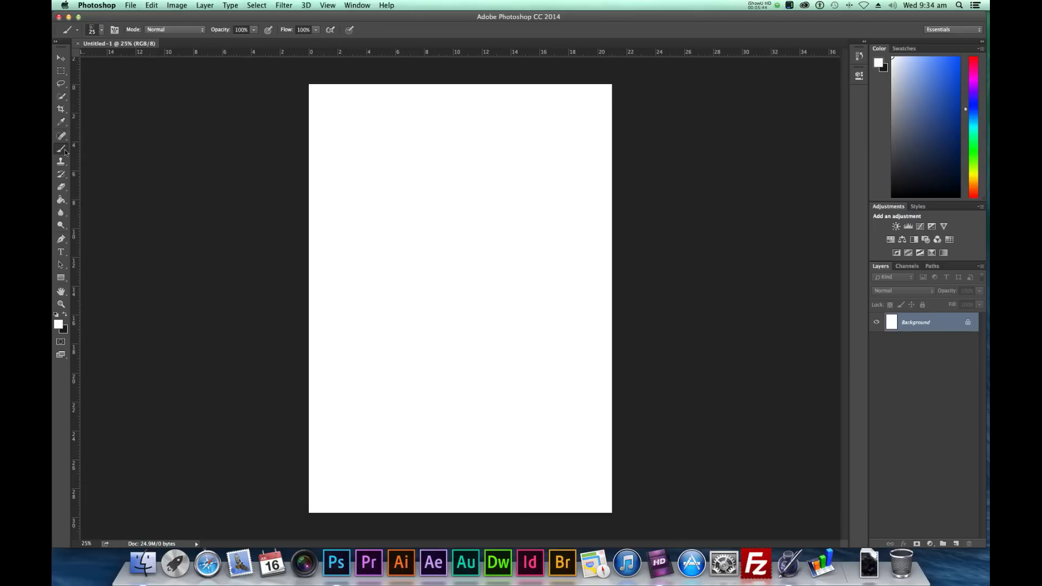
click(65, 152)
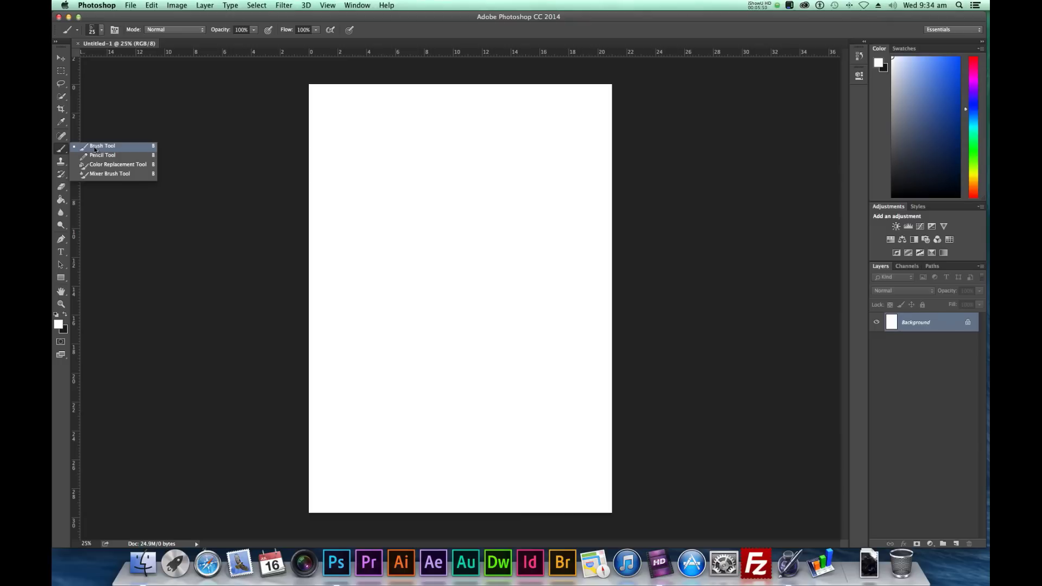
click(64, 150)
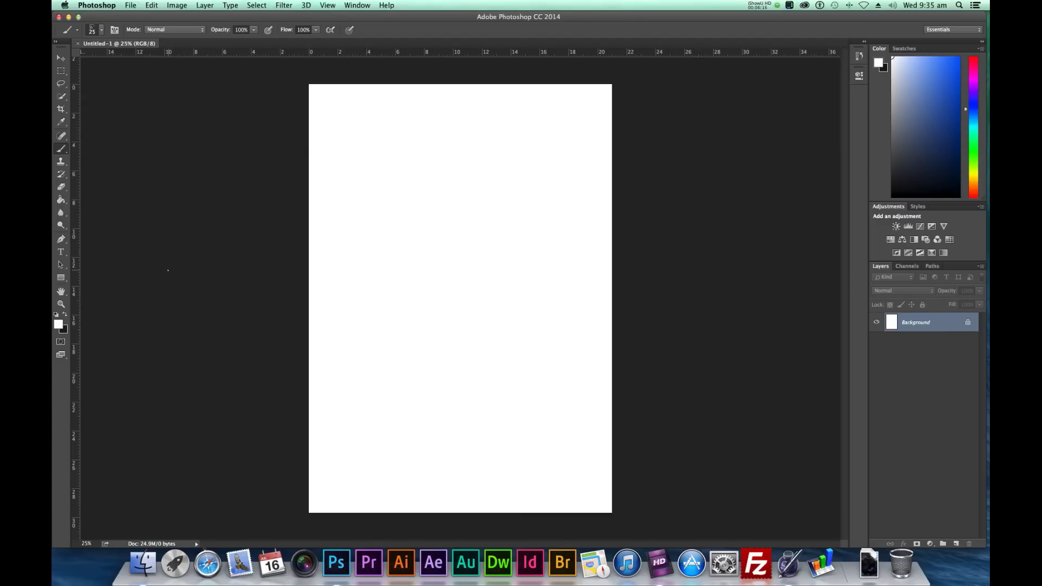
- Draw a rectangle about 2010 by 950 px in the page's upper half with a red fill and blue stroke, then collapse its properties
click(62, 279)
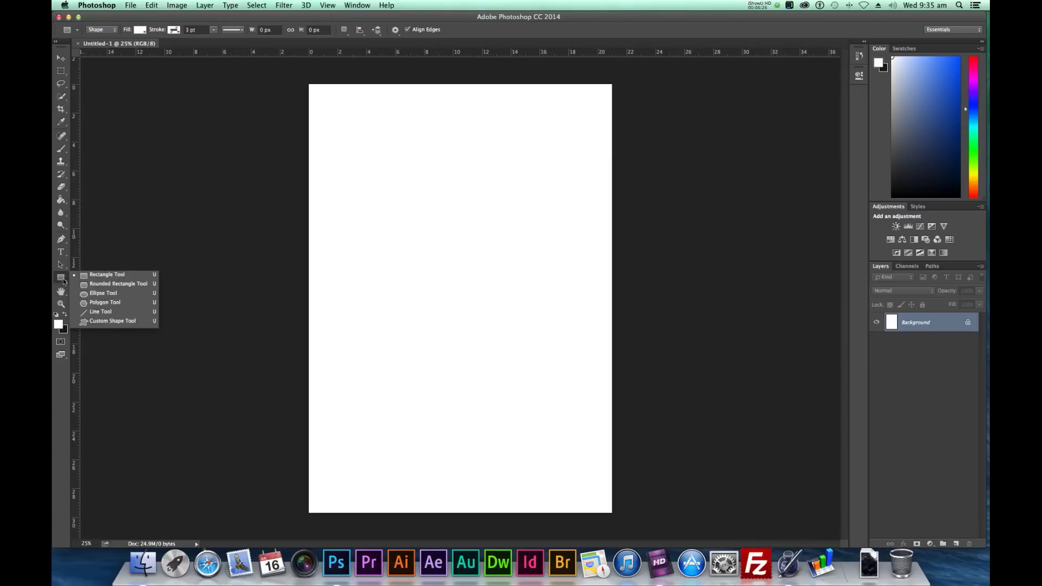
click(104, 275)
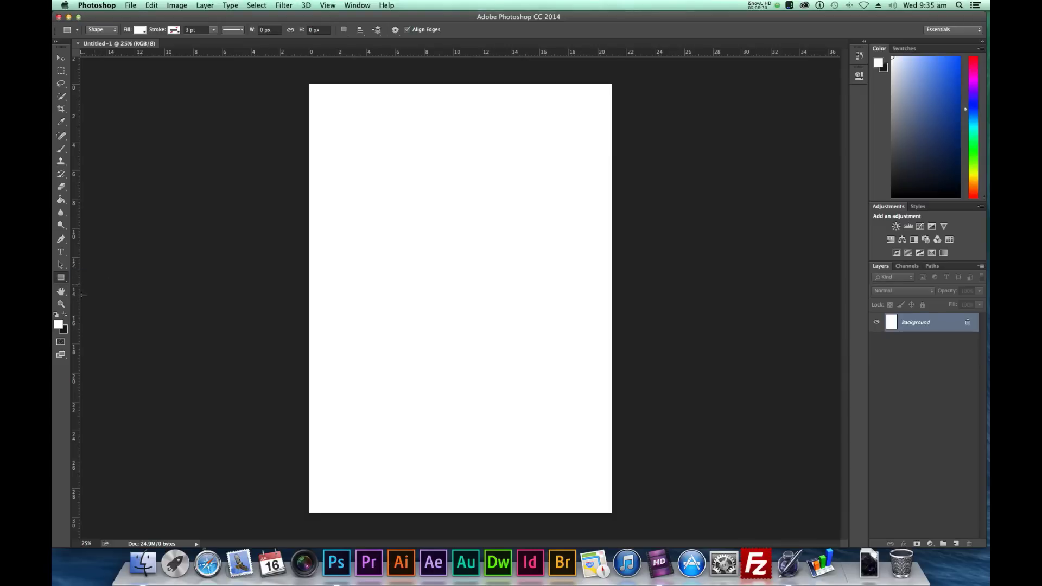
click(142, 30)
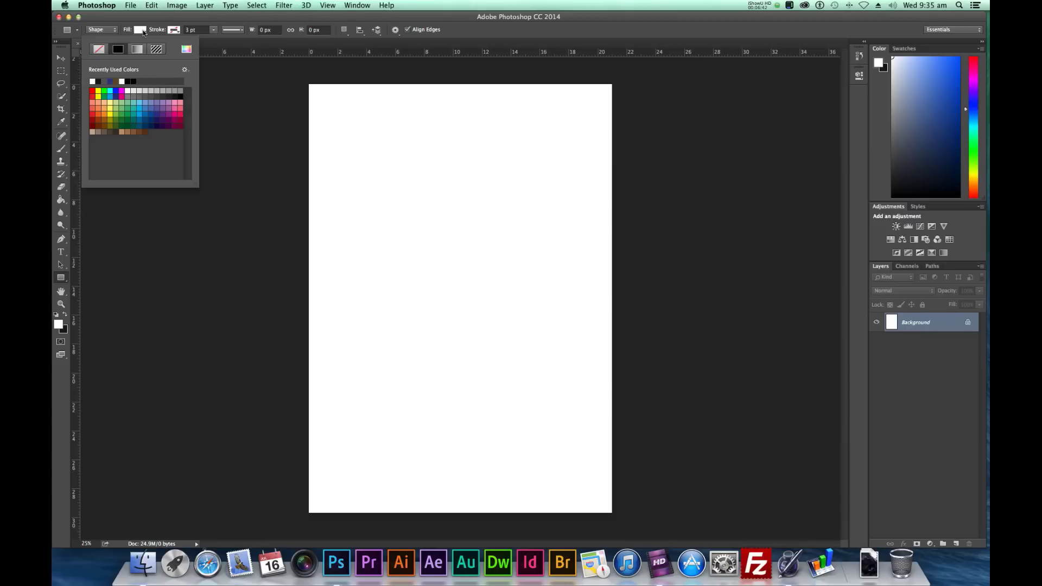
click(92, 90)
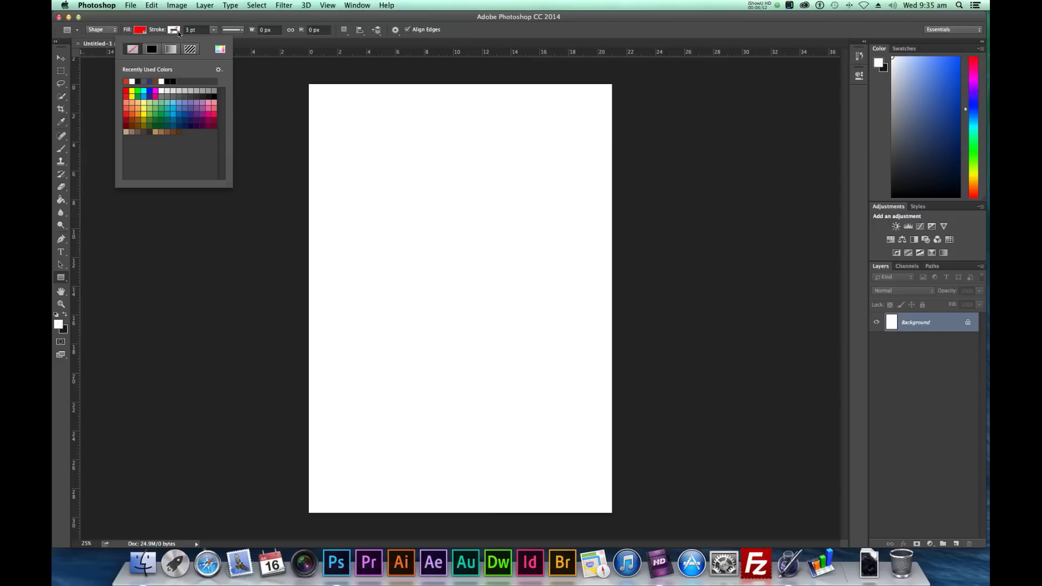
click(150, 90)
click(204, 23)
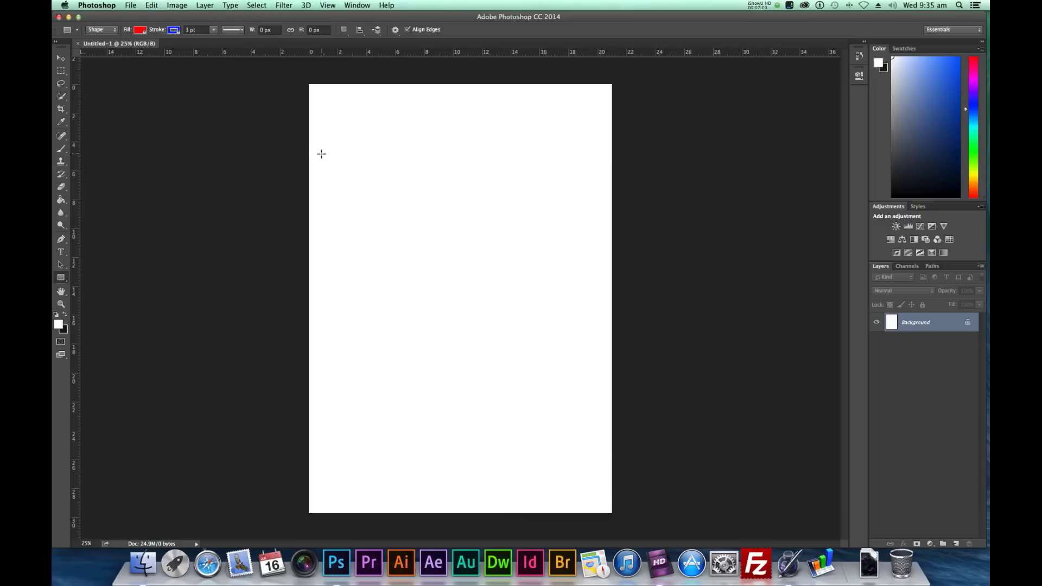
drag(326, 142, 573, 259)
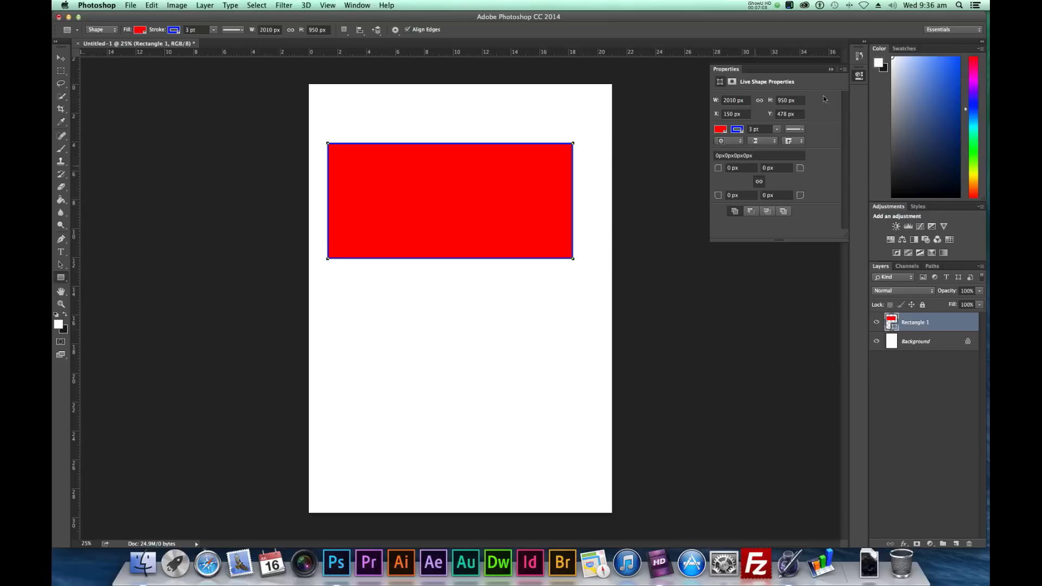
click(857, 76)
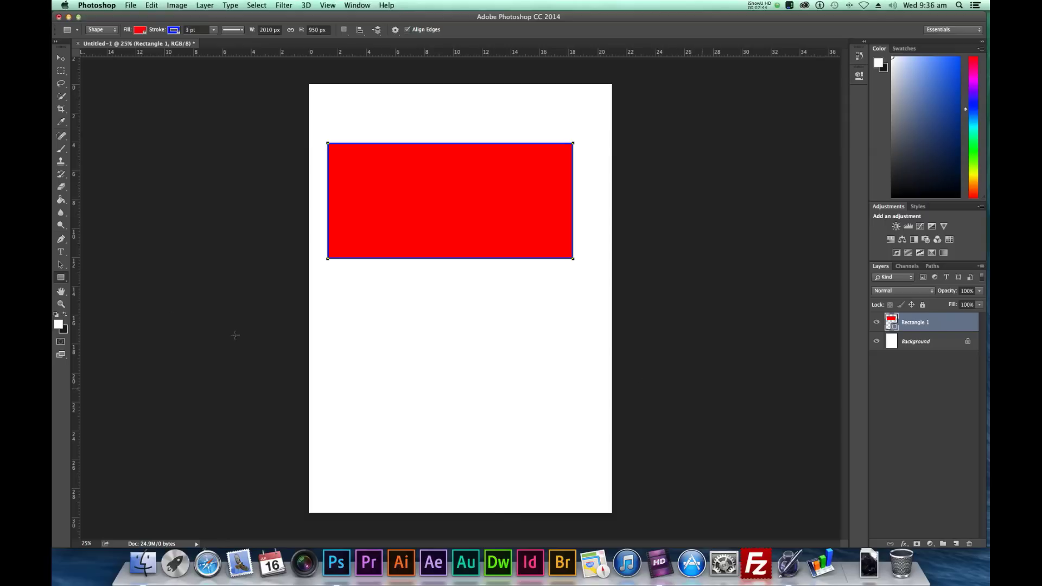
- Add the horizontal text SNOW in a text box below the red rectangle and move it onto the rectangle
click(62, 254)
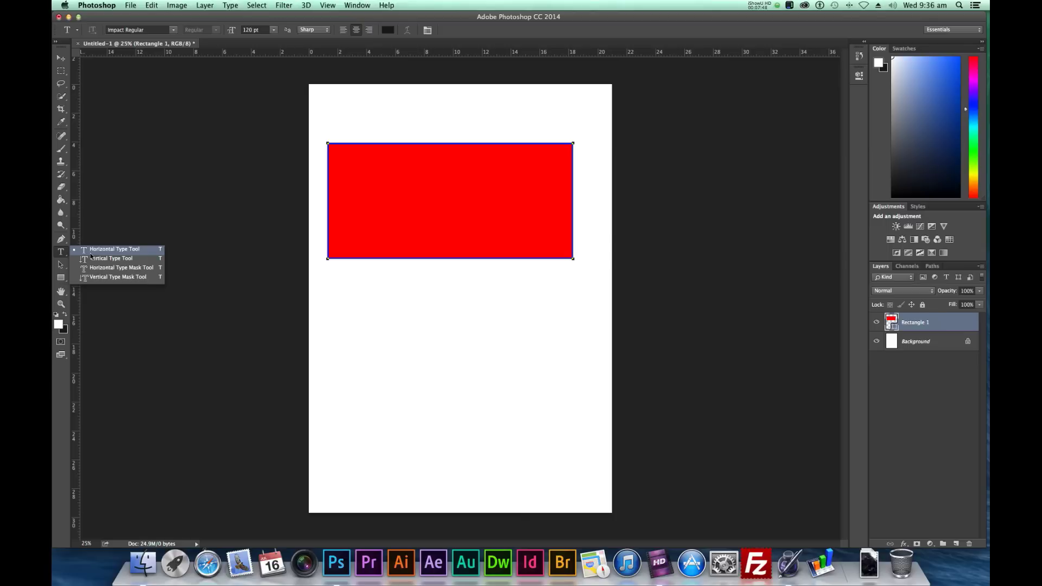
click(90, 251)
drag(317, 289, 573, 354)
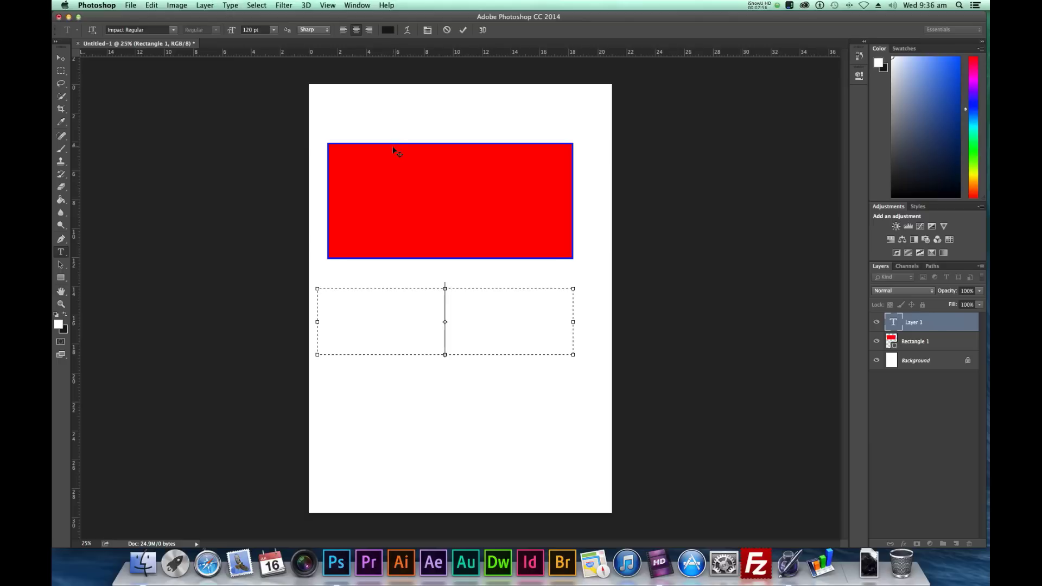
text(SNOW)
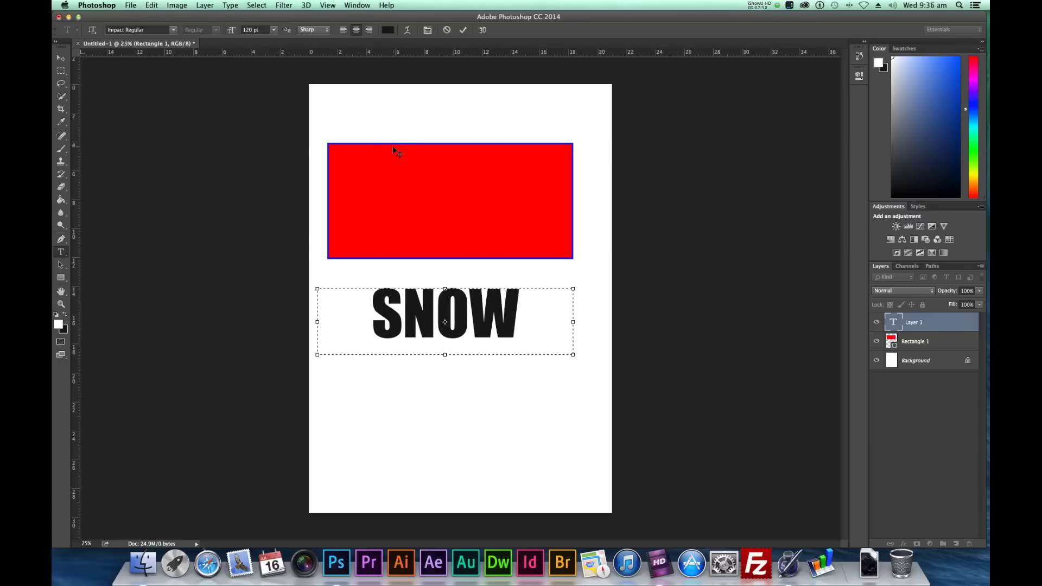
click(62, 58)
drag(423, 325, 423, 211)
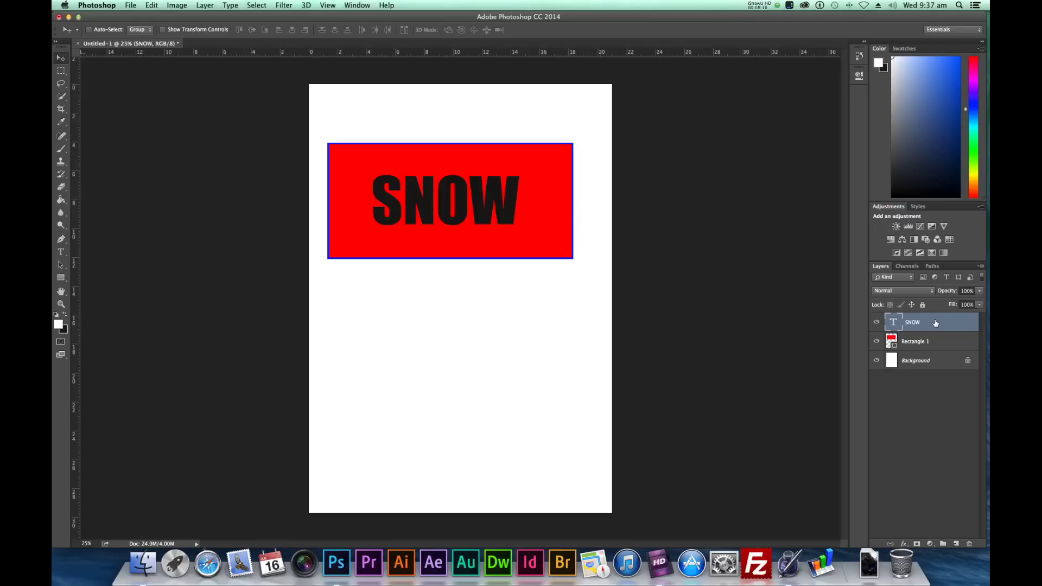
- Reorder the SNOW text layer beneath the rectangle layer and bring it back above it
drag(935, 323, 935, 348)
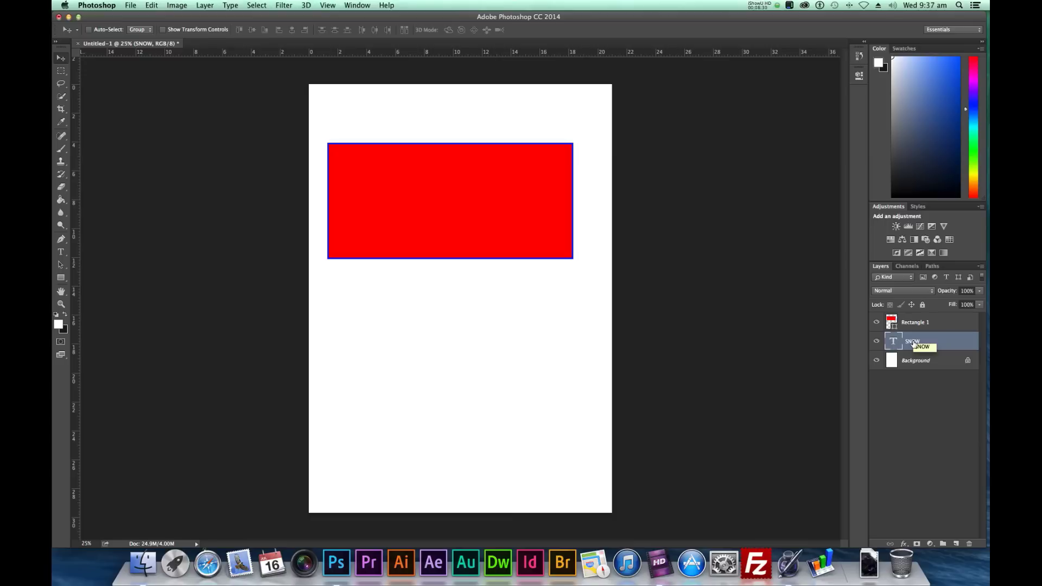
drag(926, 343, 925, 315)
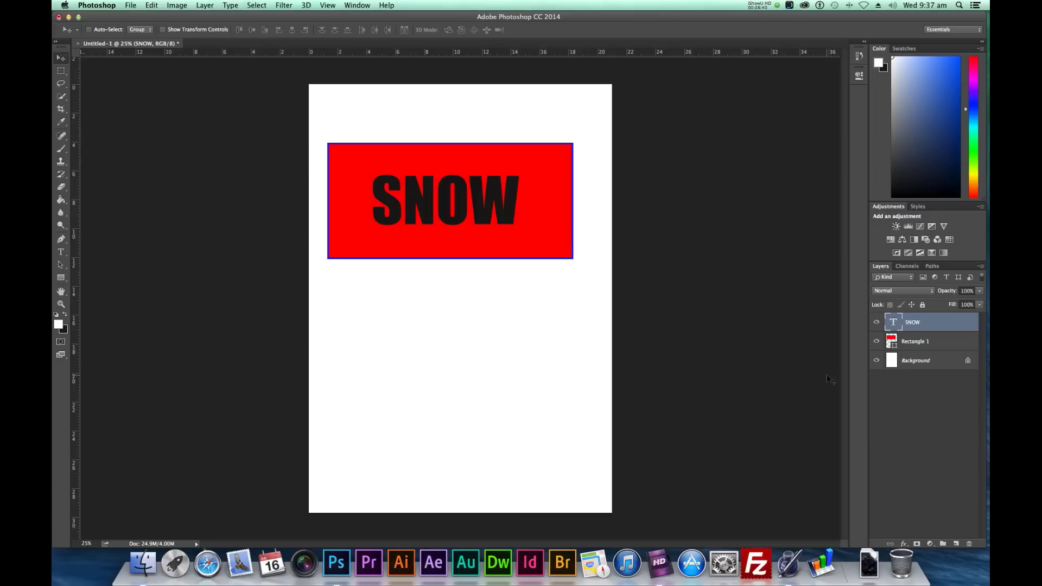
- Delete the SNOW text layer and the rectangle layer together, leaving only the Background layer
click(893, 363)
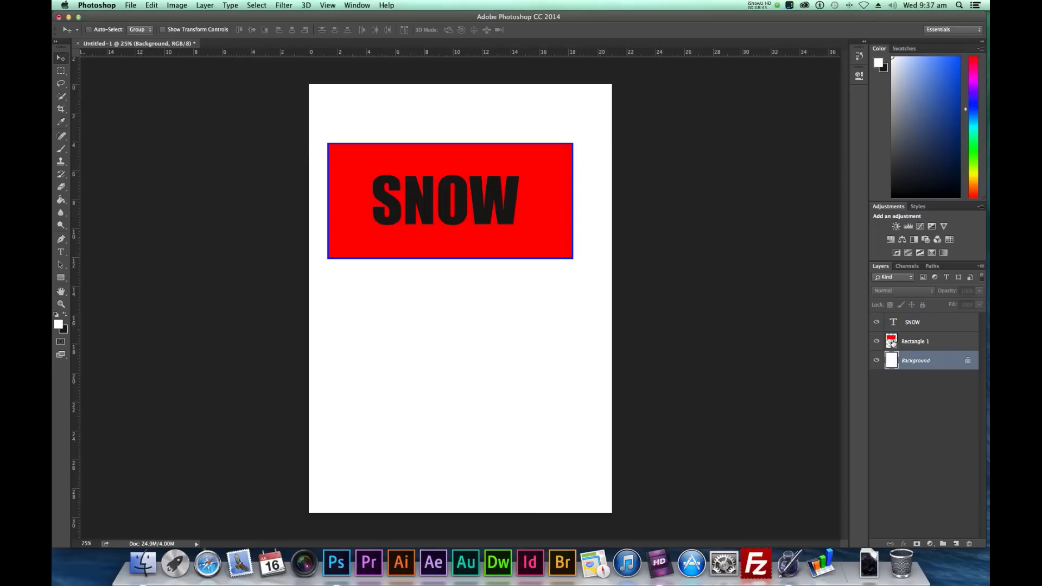
click(933, 343)
shift+click(927, 324)
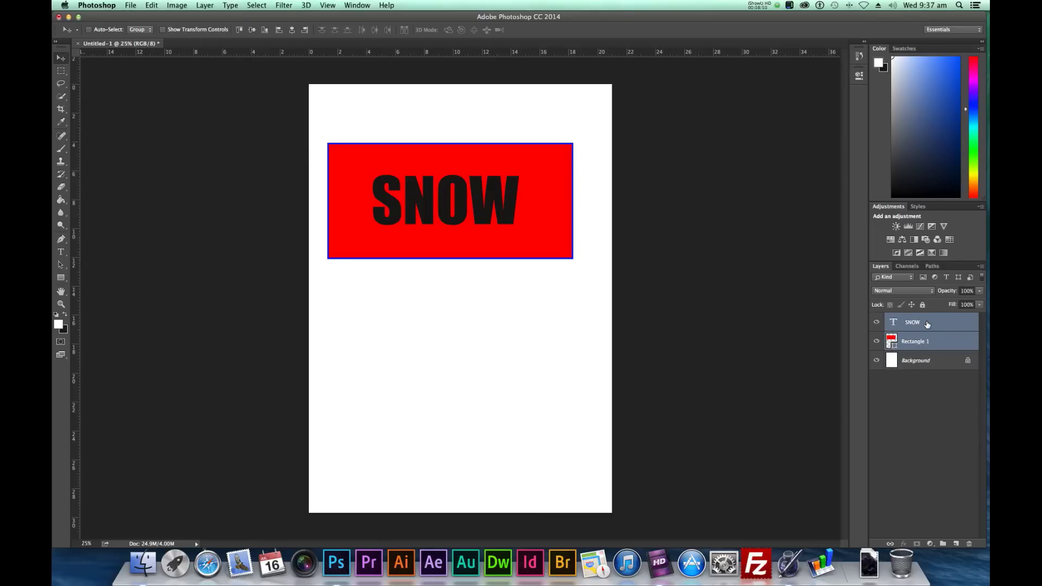
key(Delete)
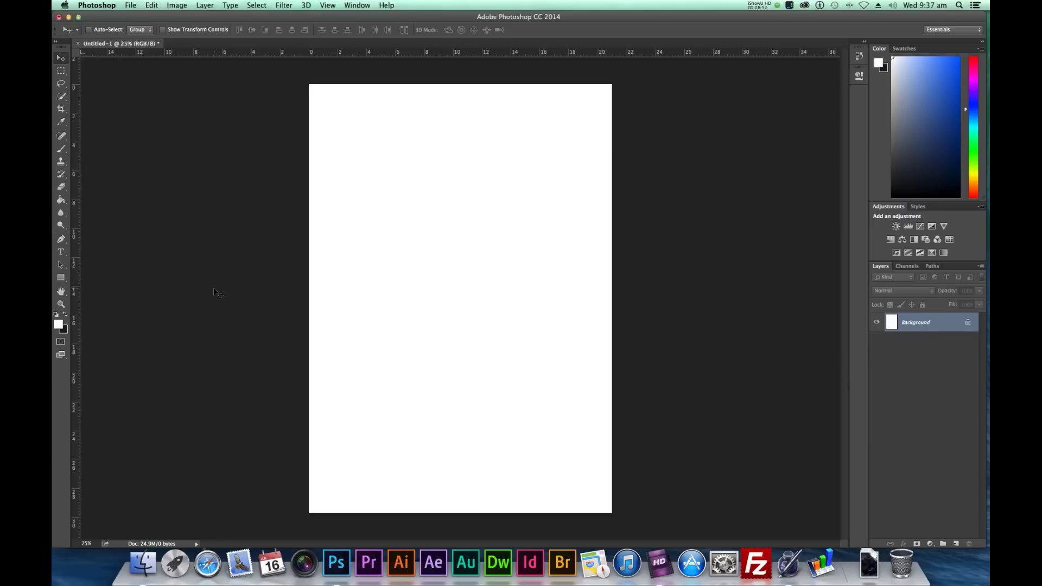
- Make a rectangular marquee selection about 17.5 by 8 cm in the upper half of the page
click(63, 72)
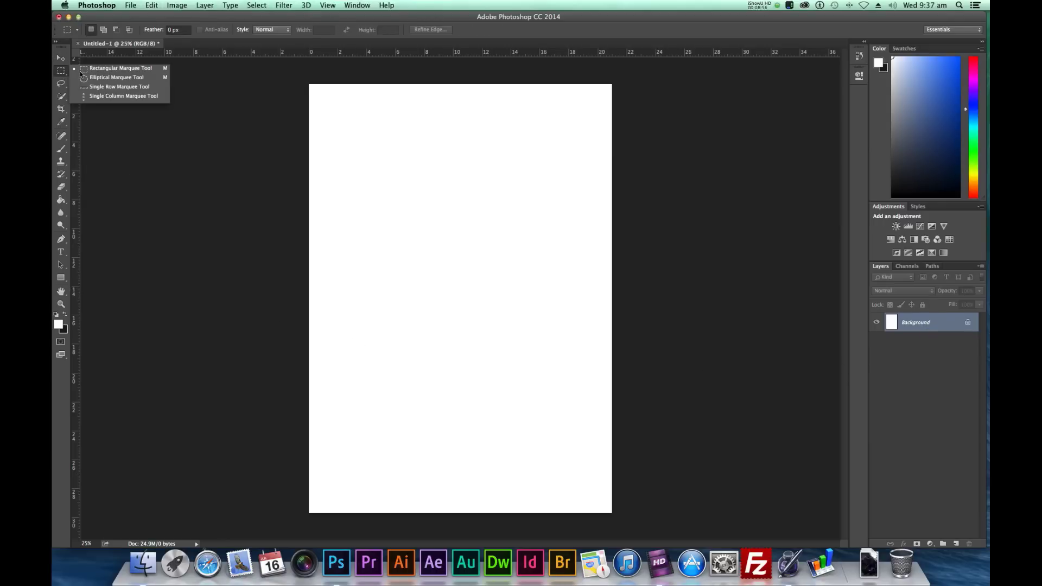
click(84, 68)
drag(331, 181, 583, 299)
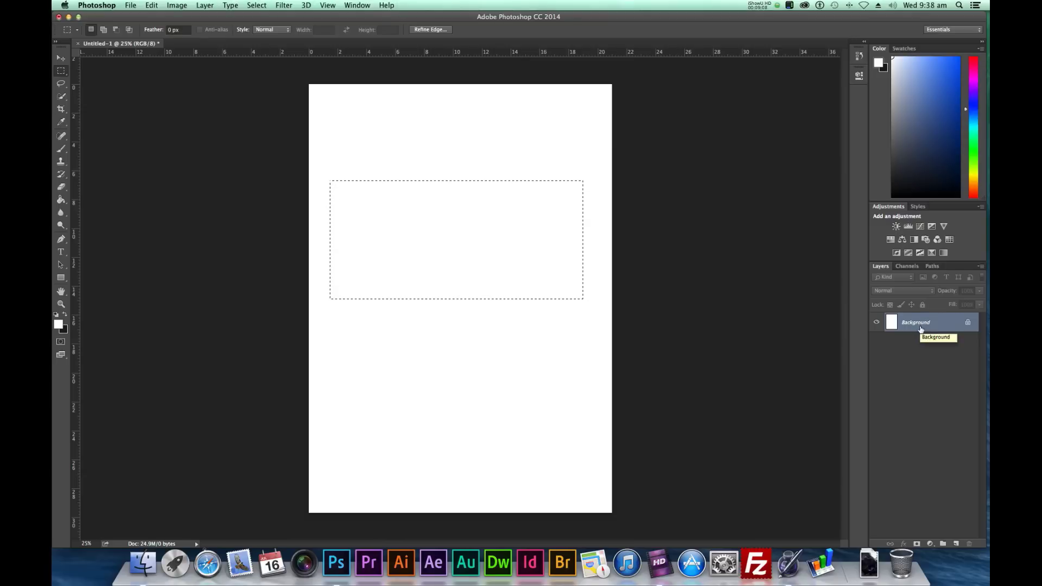
- Set the foreground colour to bright red and fill the marquee selection on the Background layer using the Paint Bucket tool
click(61, 202)
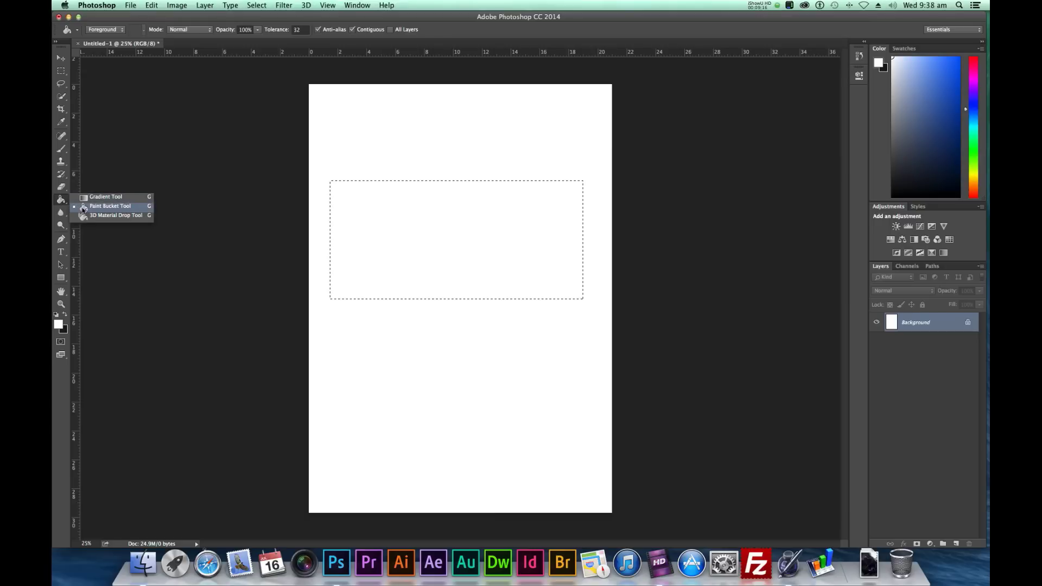
click(82, 208)
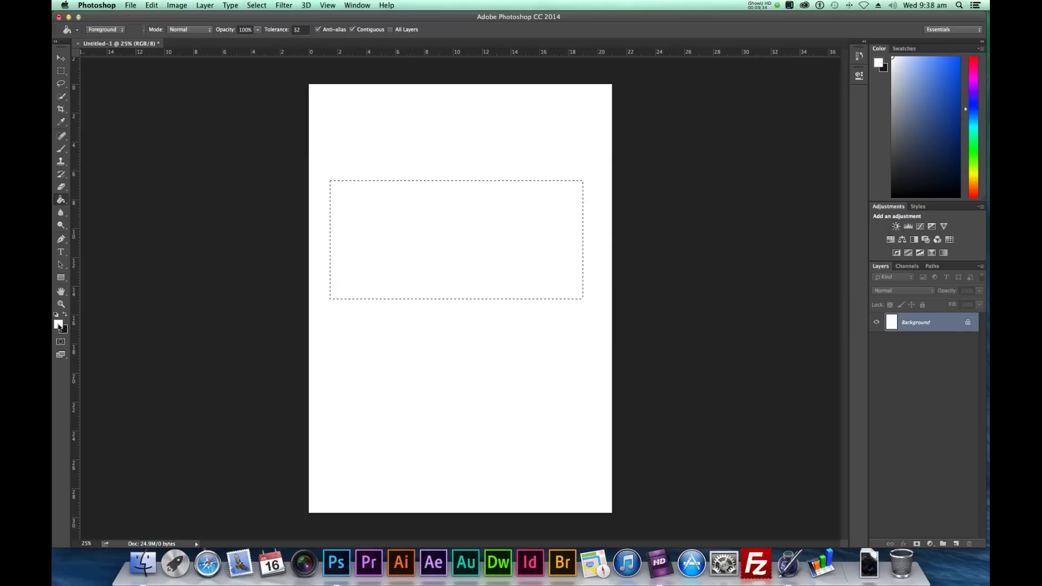
click(58, 324)
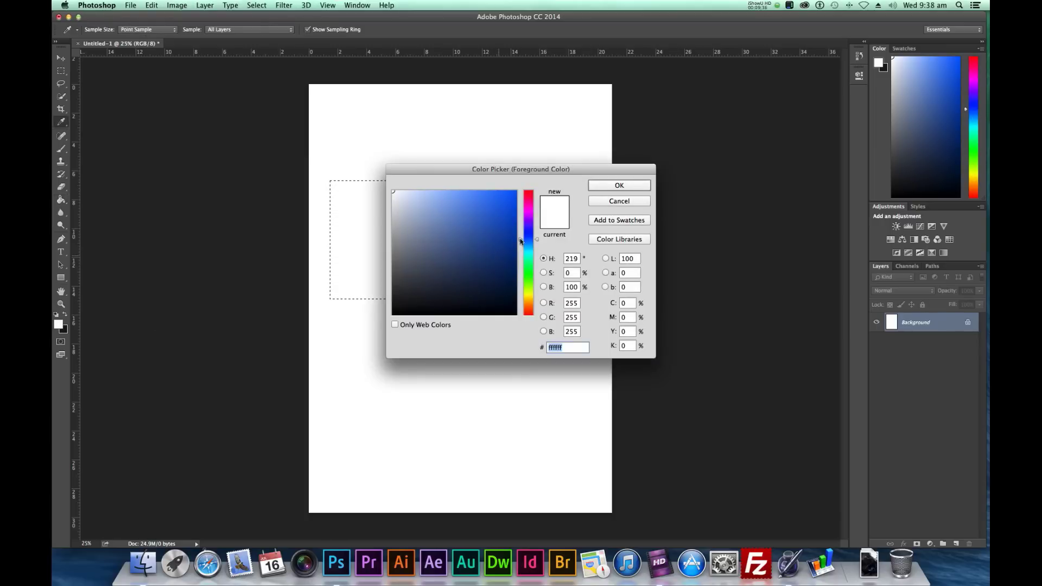
mouse_move(529, 204)
mouse_down()
mouse_move(535, 191)
mouse_move(518, 190)
mouse_up()
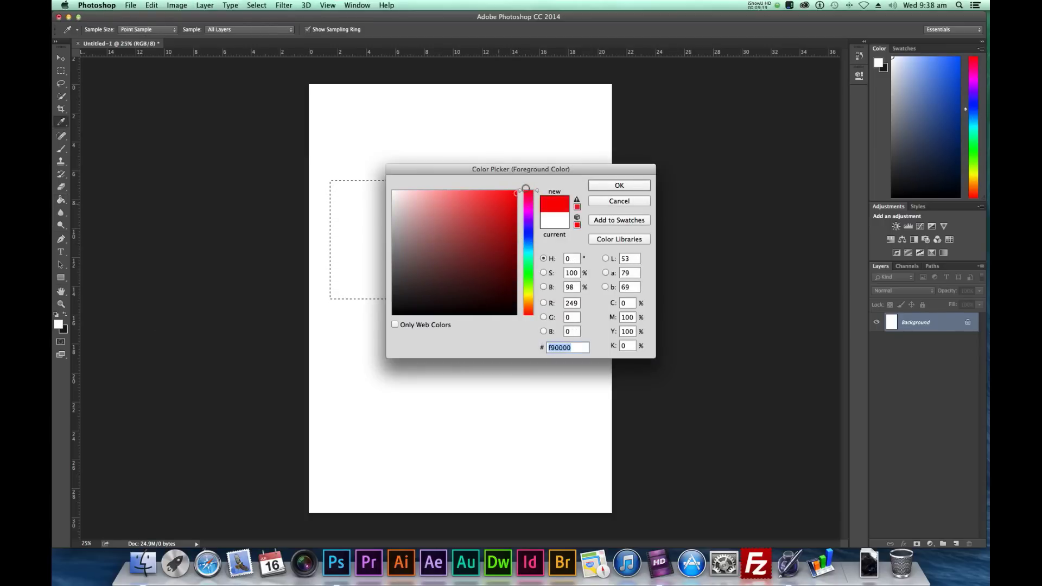
click(618, 186)
key(g)
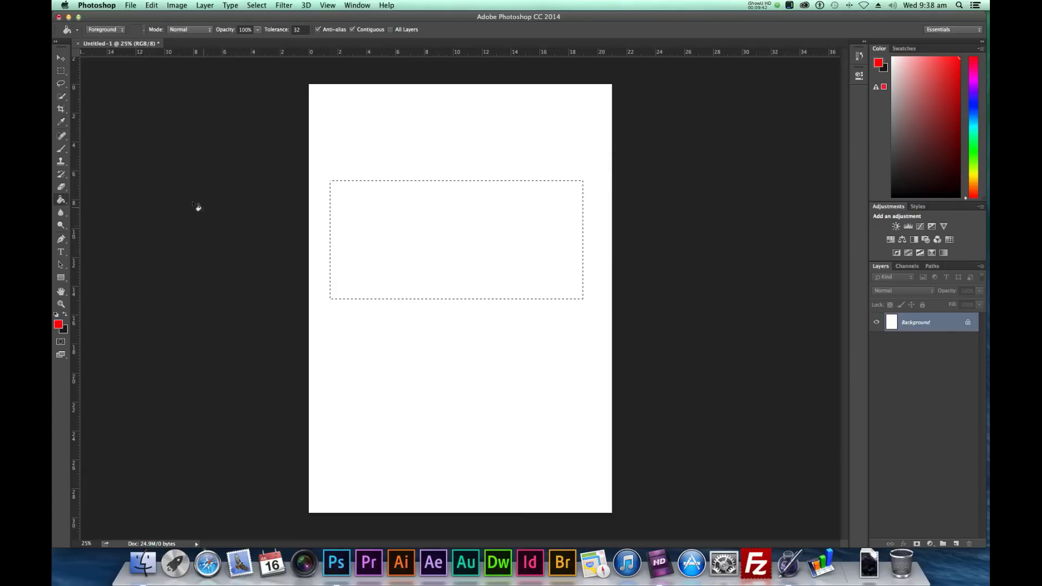
click(382, 218)
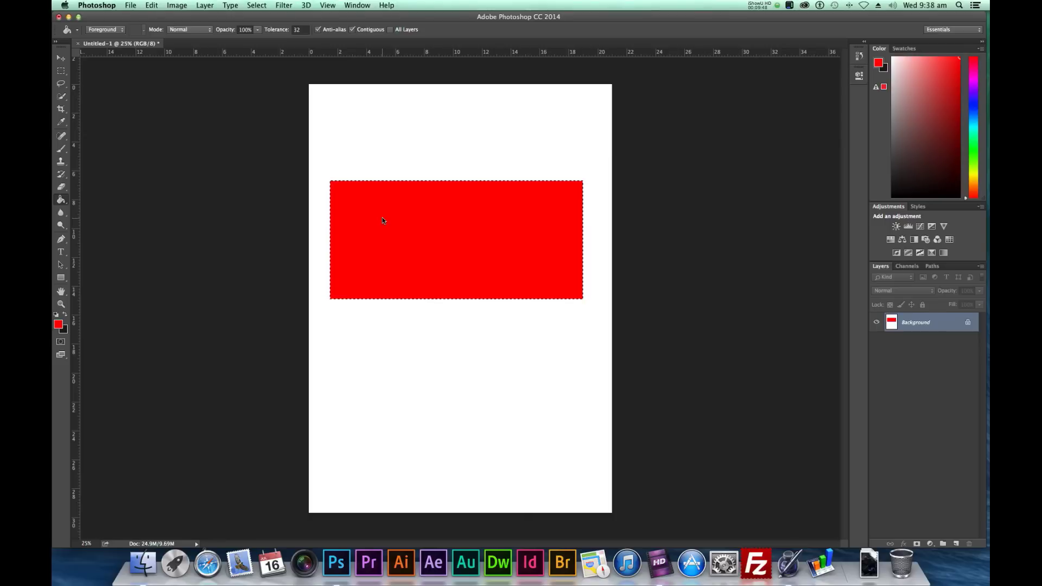
- Clear the red fill from the Background layer, deselect, and leave the Move tool active
click(61, 58)
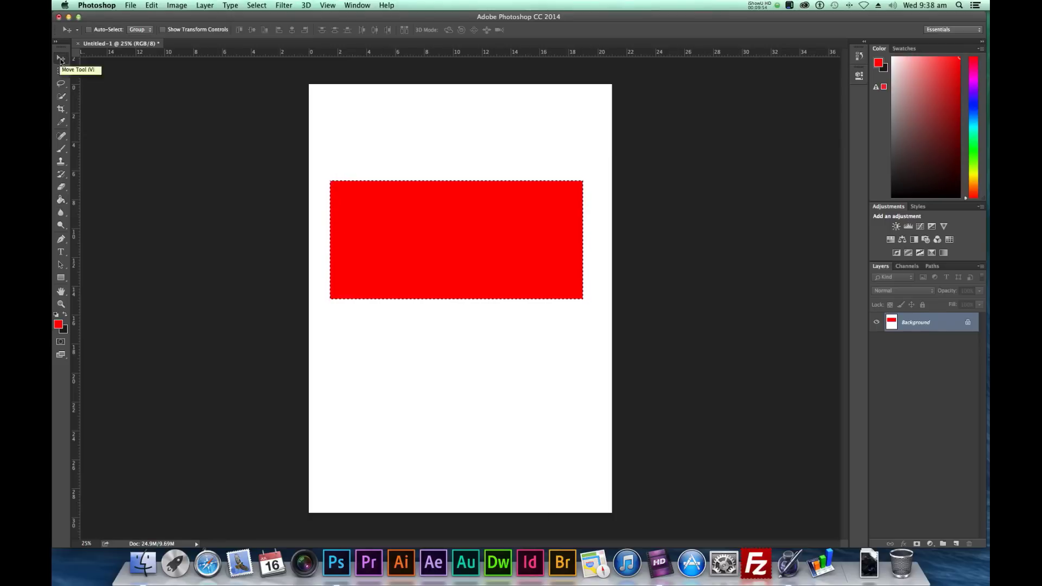
key(super+d)
key(super+BackSpace)
key(super+d)
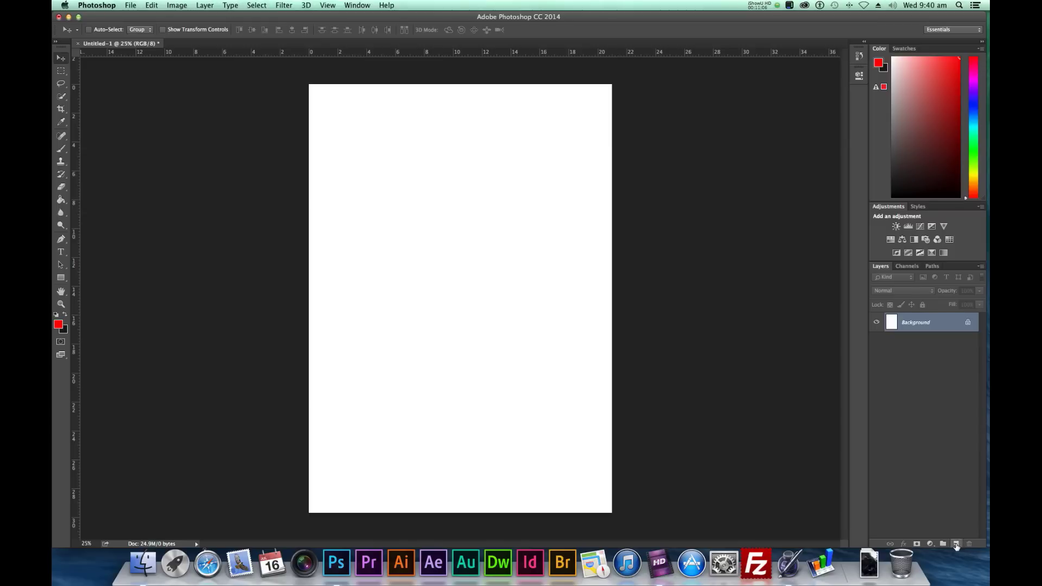
- Create a new layer above the Background and rename it RED SQAURE
click(955, 544)
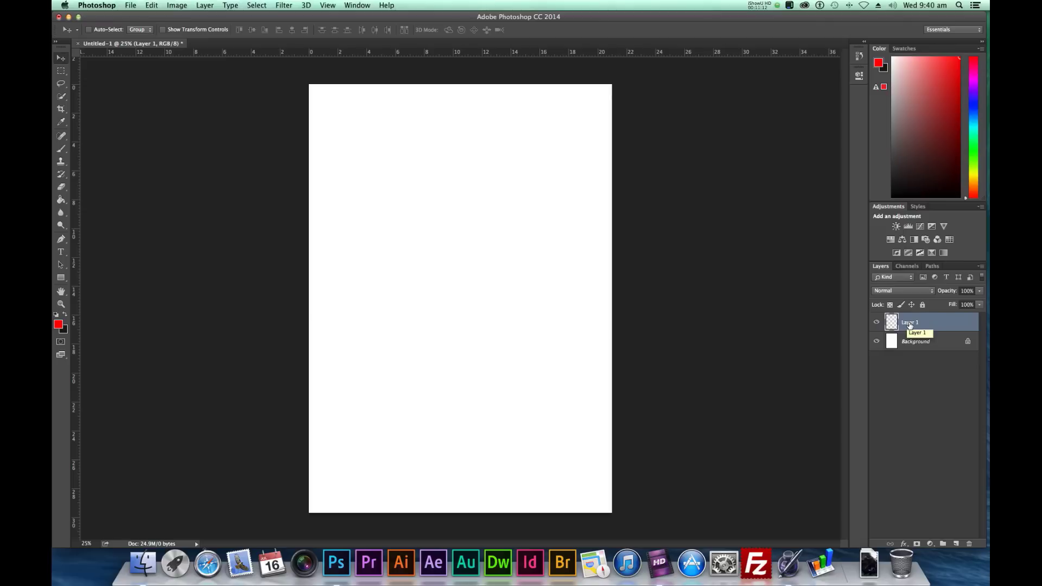
double_click(909, 324)
text(RED SQAURE)
key(Return)
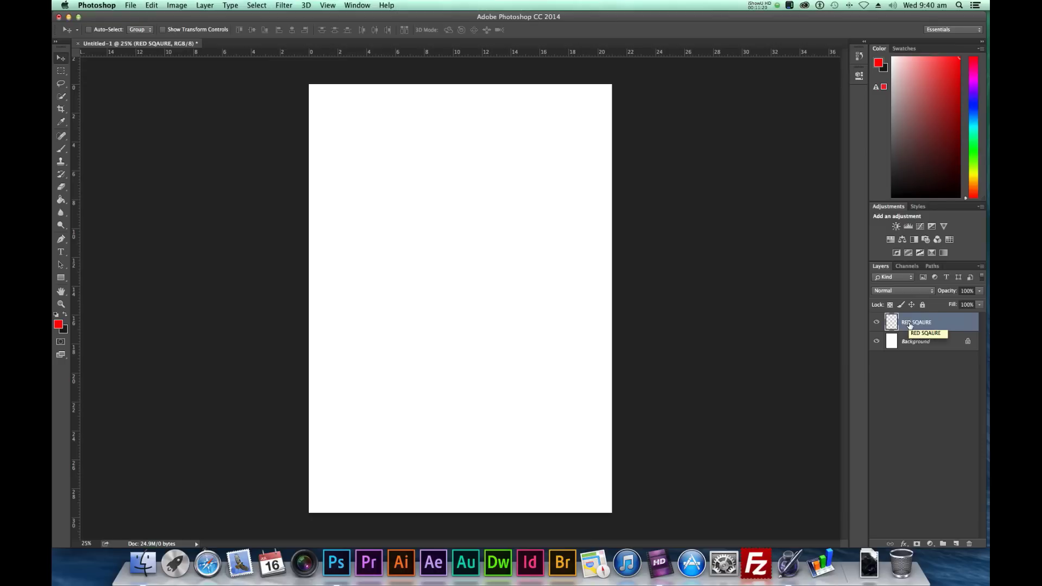
- Select a rectangular area about 17 by 9 cm in the page's upper half and fill it with red on the RED SQAURE layer
click(60, 71)
drag(336, 169, 585, 295)
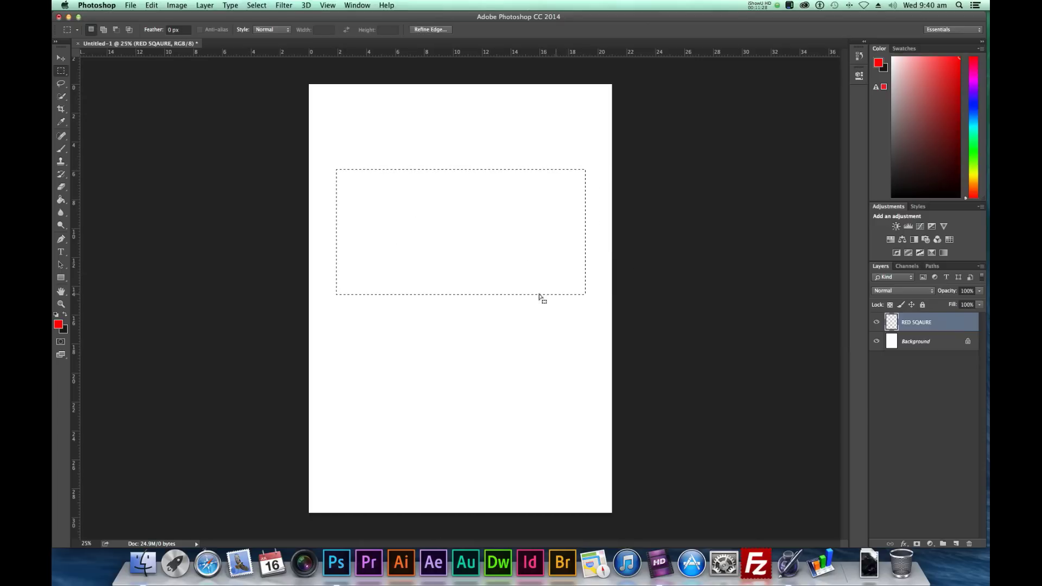
key(g)
click(448, 235)
- Deselect and move the red rectangle down the page and back up to just above the page centre
key(v)
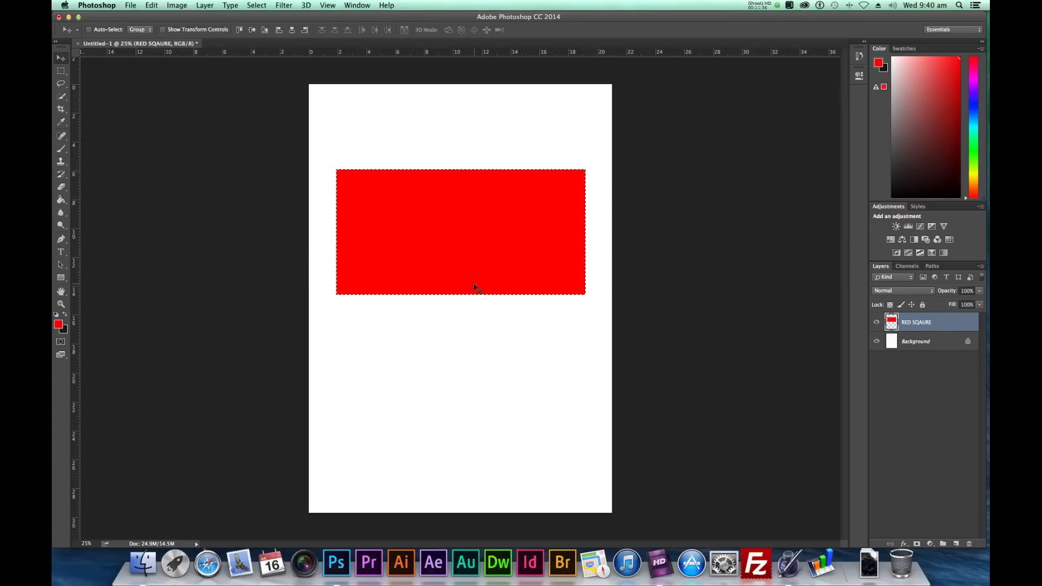
key(super+d)
drag(447, 221, 453, 325)
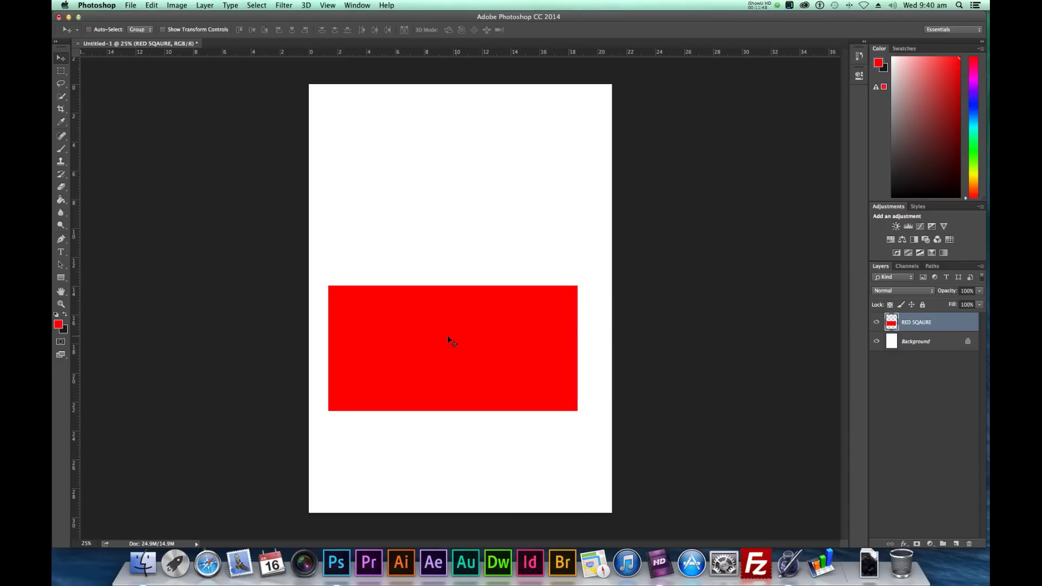
drag(447, 337, 449, 255)
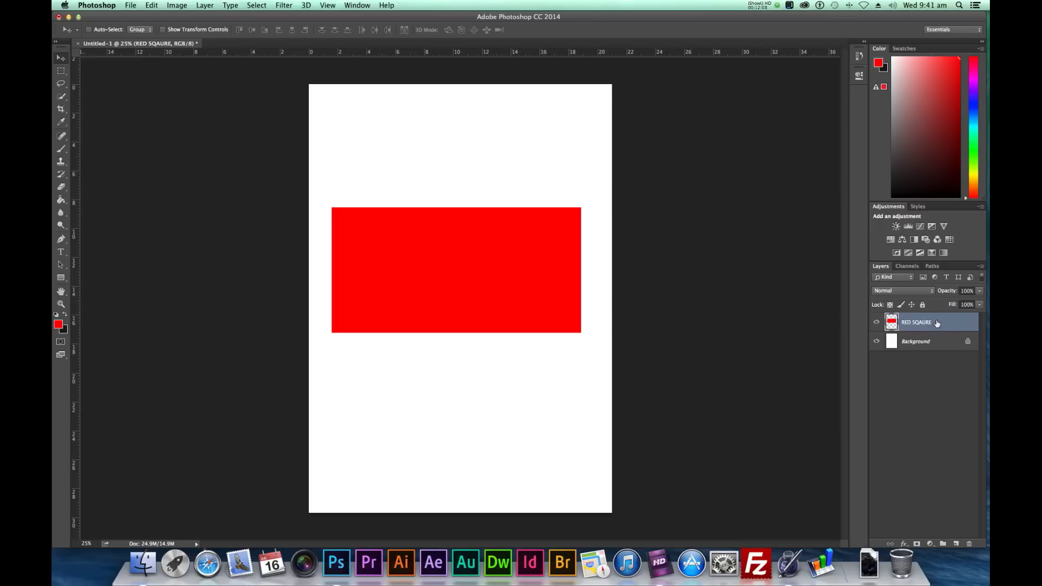
- Delete the RED SQAURE layer
key(Delete)
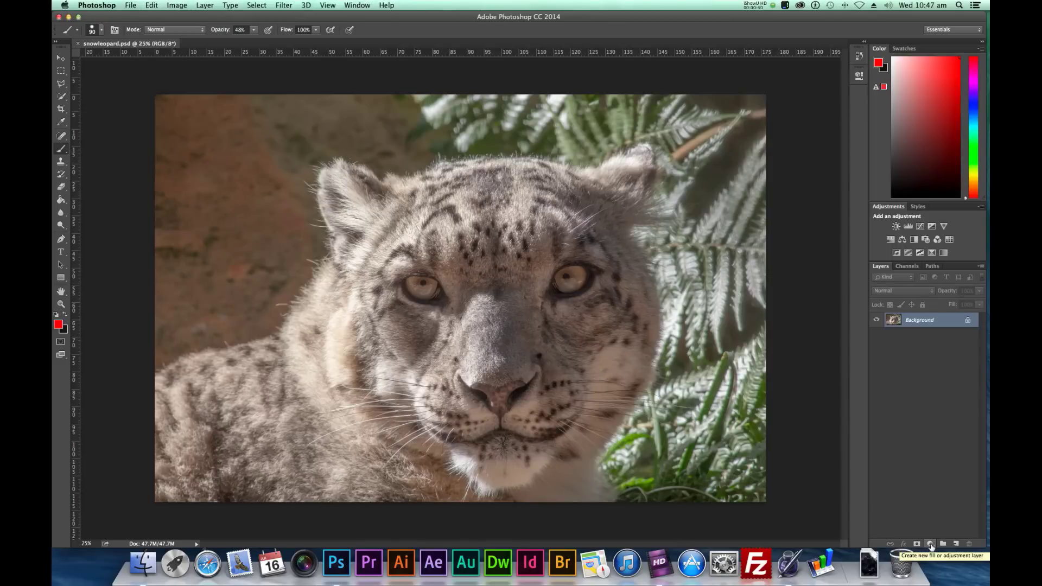
- Add a Curves adjustment layer to the snow leopard photo and bend the RGB curve upward to brighten the shadows and midtones
click(930, 544)
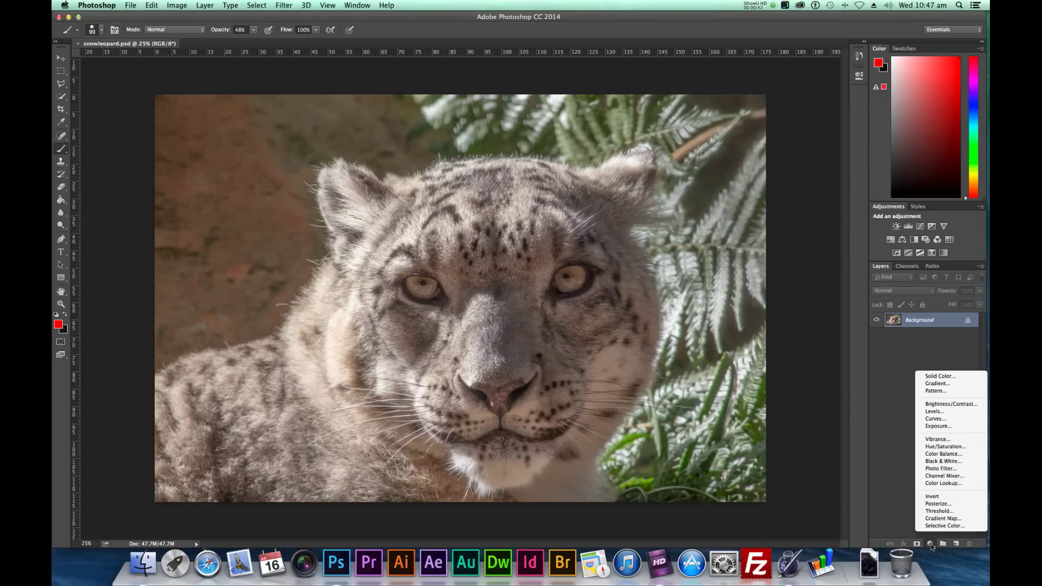
click(941, 419)
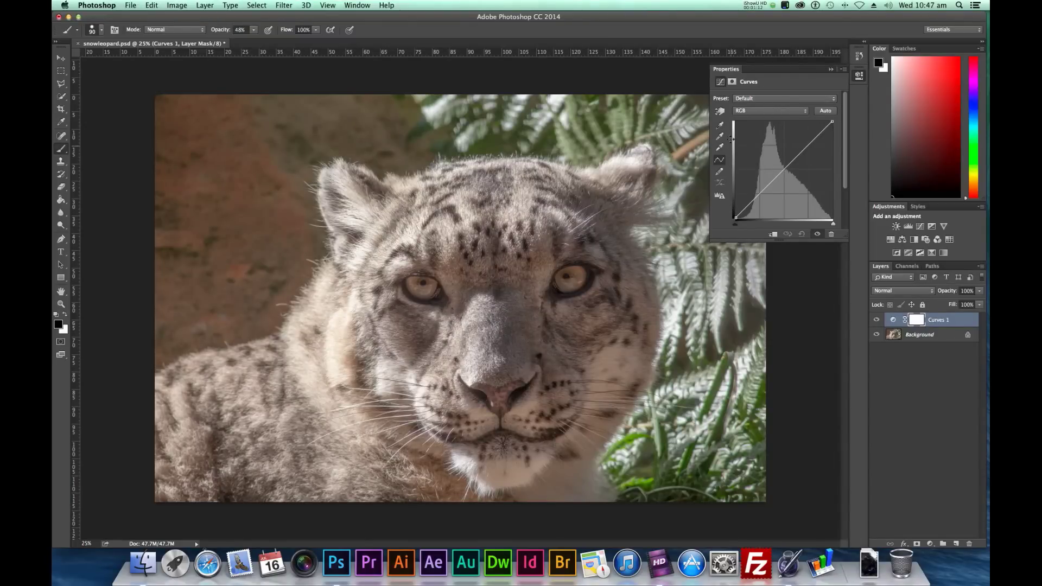
click(735, 216)
drag(747, 204, 750, 207)
drag(790, 172, 787, 163)
drag(750, 207, 745, 205)
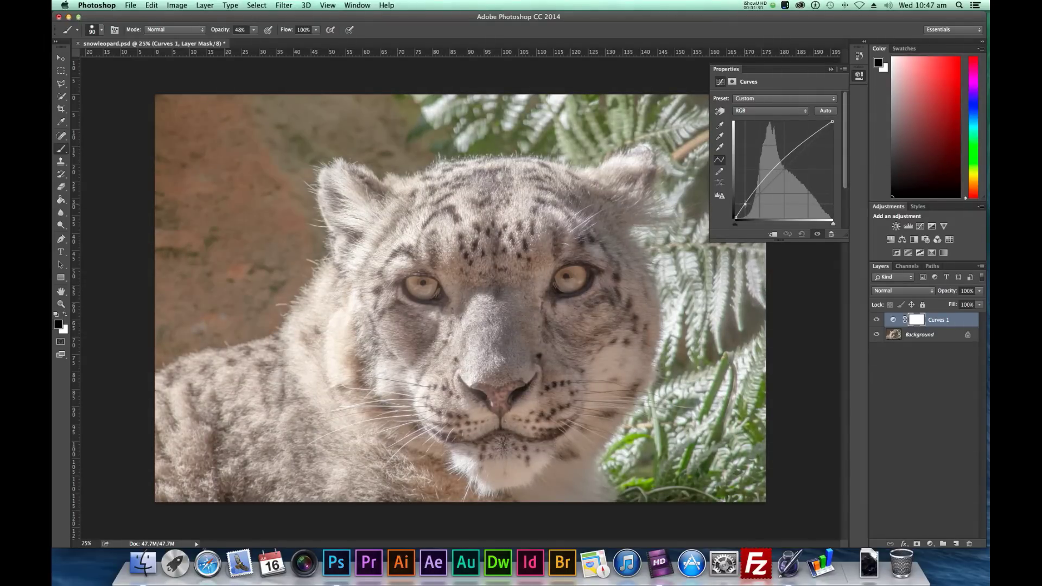
- Refine the RGB curve by raising the highlights slightly, lowering the shadow point and lifting the lower midtones
mouse_move(810, 137)
mouse_down()
mouse_move(820, 143)
mouse_move(815, 134)
mouse_up()
drag(746, 204, 748, 208)
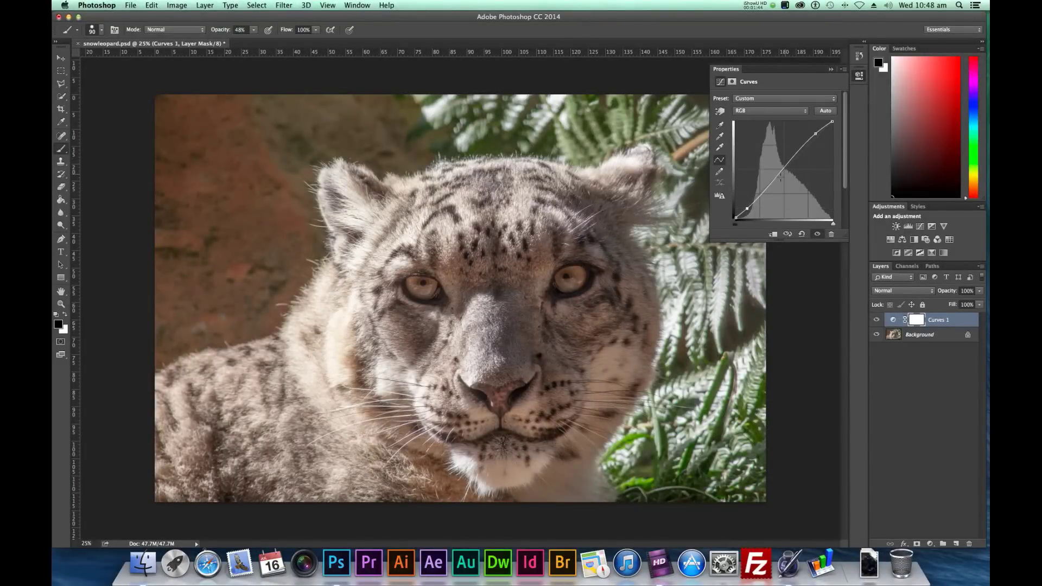
drag(773, 180, 769, 181)
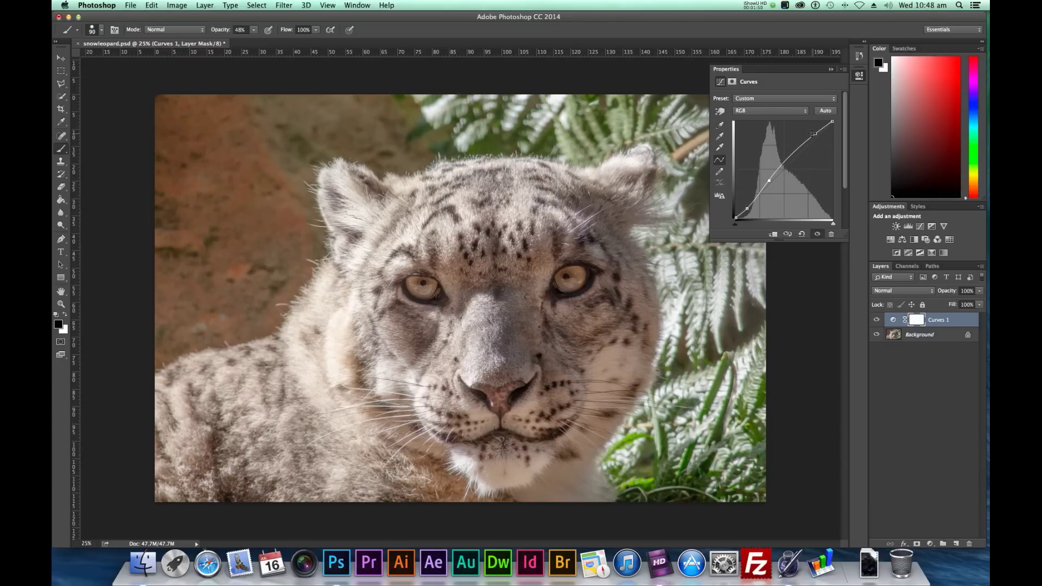
click(859, 77)
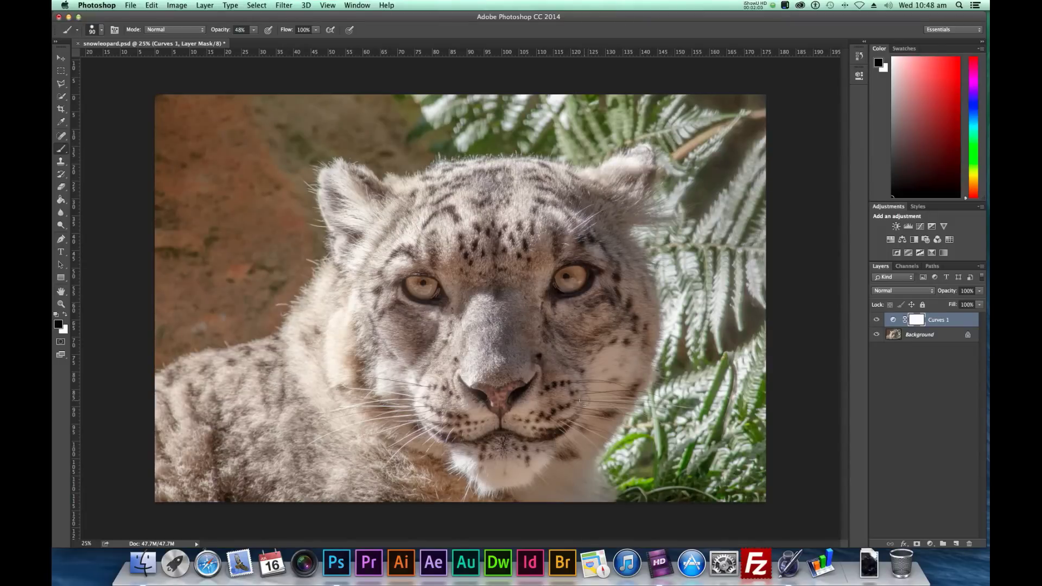
- Add a Vibrance adjustment layer and try its Saturation at +100
click(930, 543)
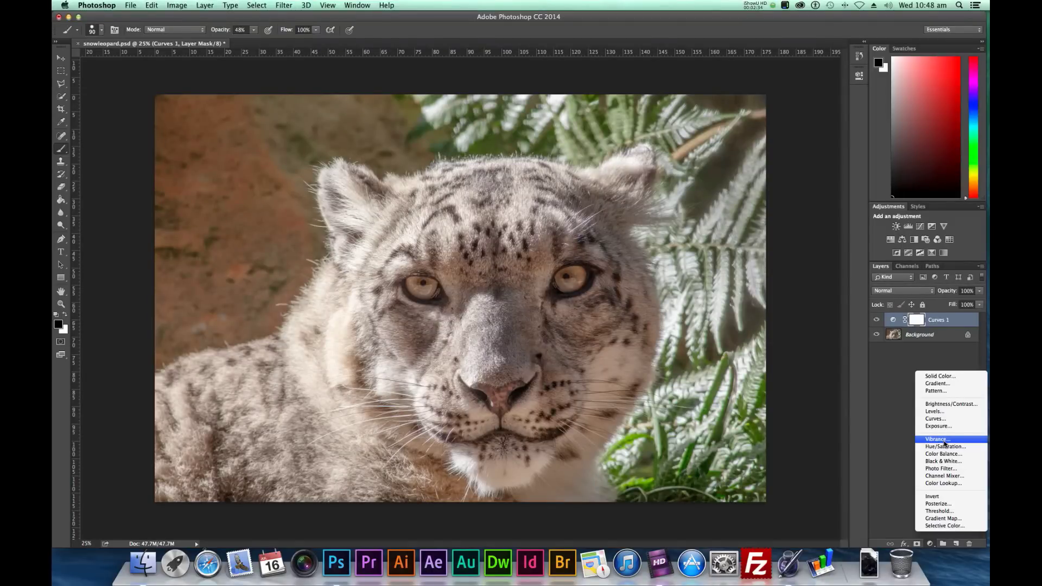
click(944, 440)
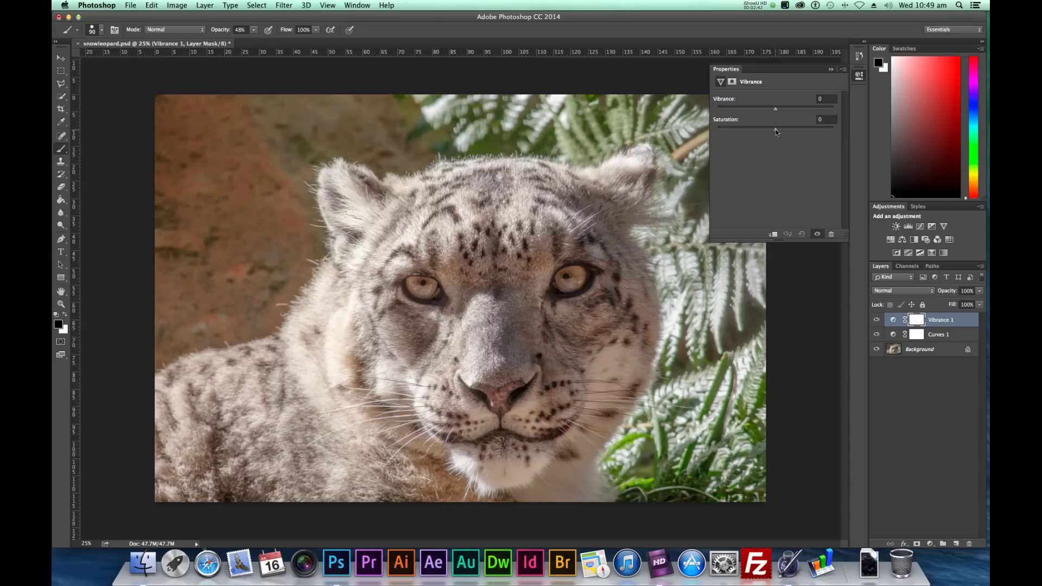
drag(776, 129, 833, 130)
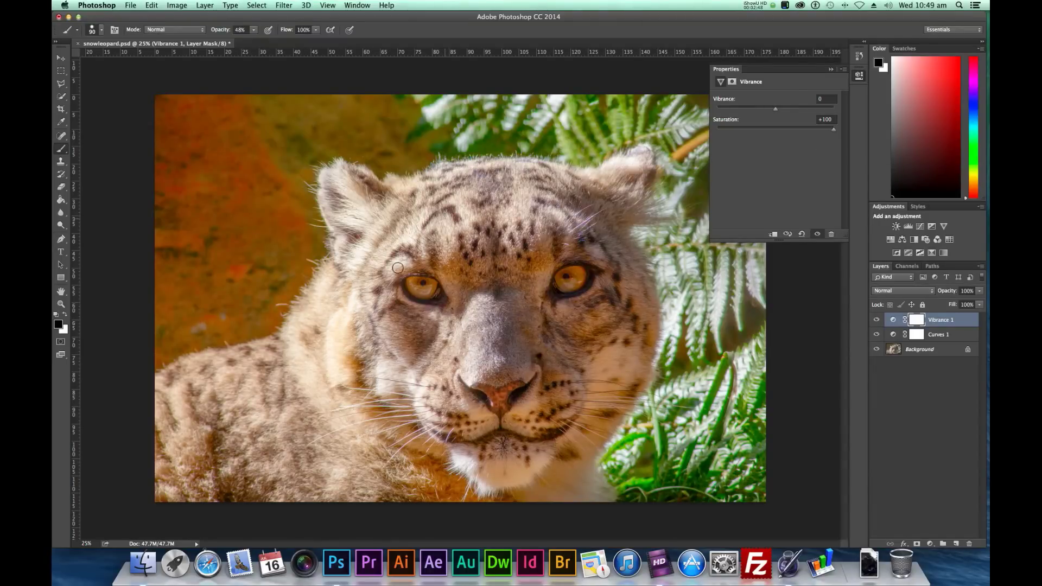
- Reset the Vibrance layer's Saturation to 0 and raise its Vibrance to +100
click(829, 120)
text(0)
drag(775, 109, 849, 112)
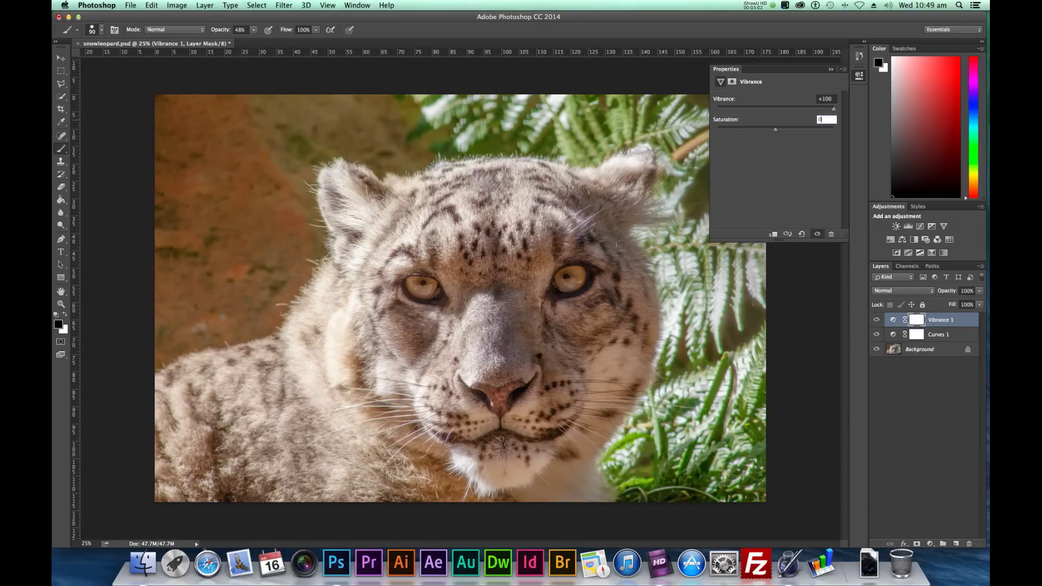
click(858, 77)
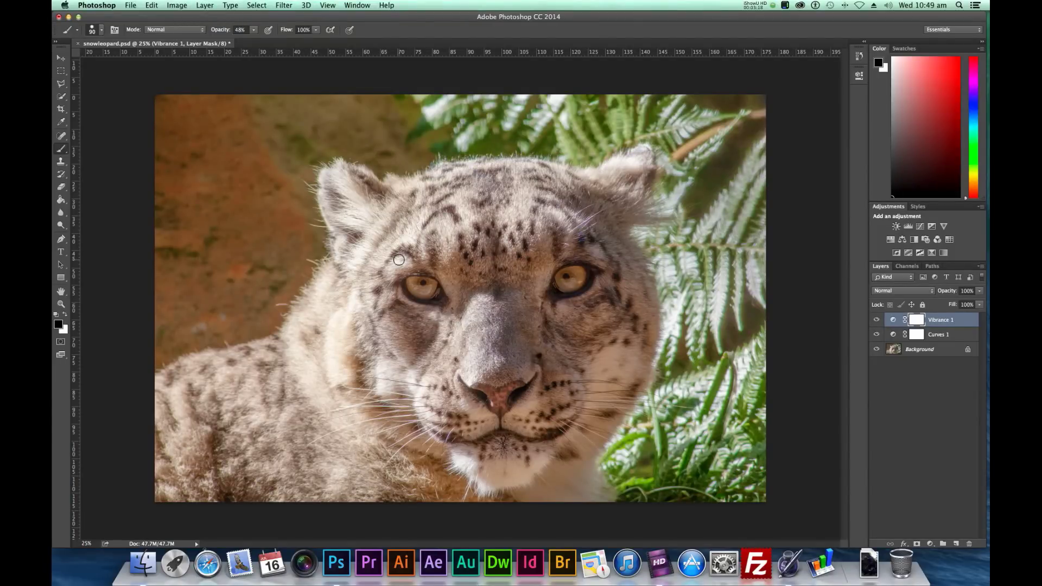
- Add a Photo Filter adjustment layer using Cooling Filter (82) with a density of 15%
click(930, 544)
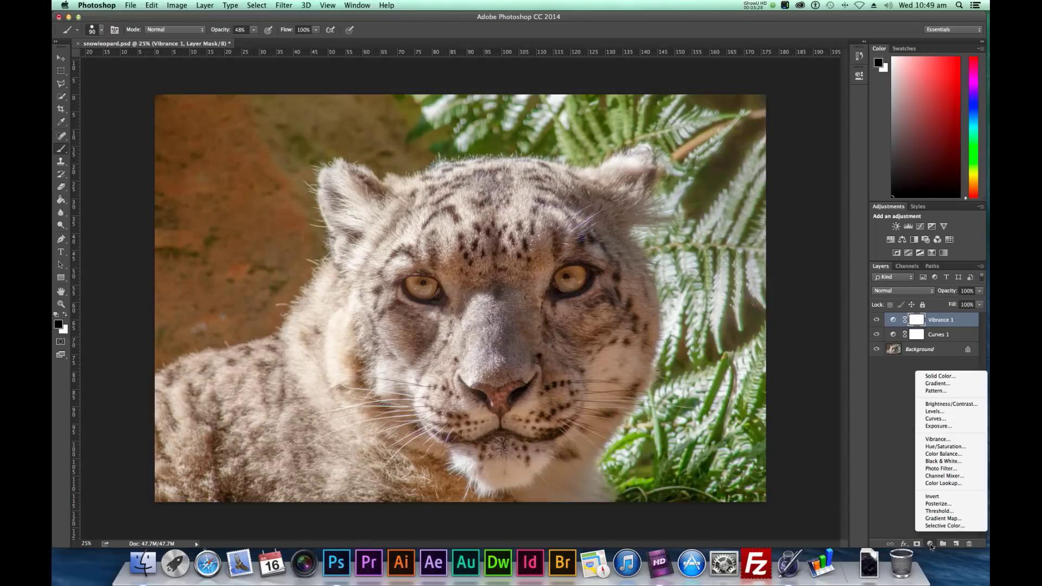
click(943, 469)
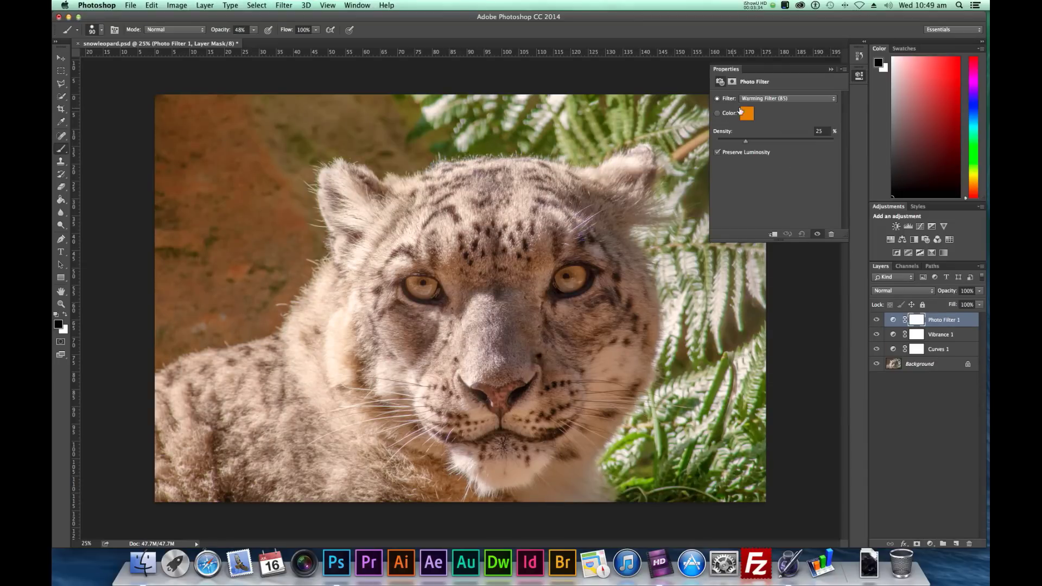
click(827, 101)
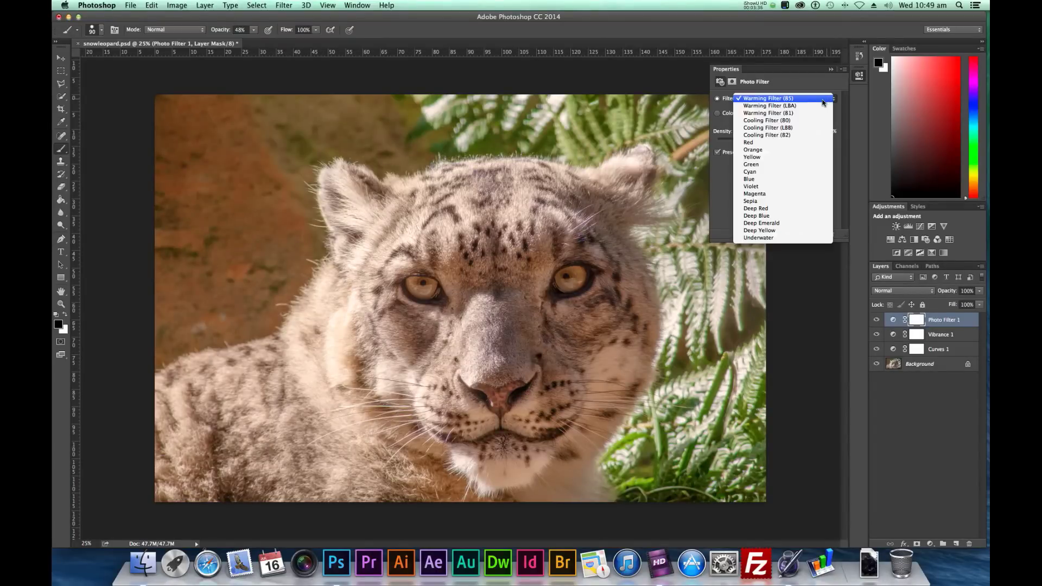
click(788, 135)
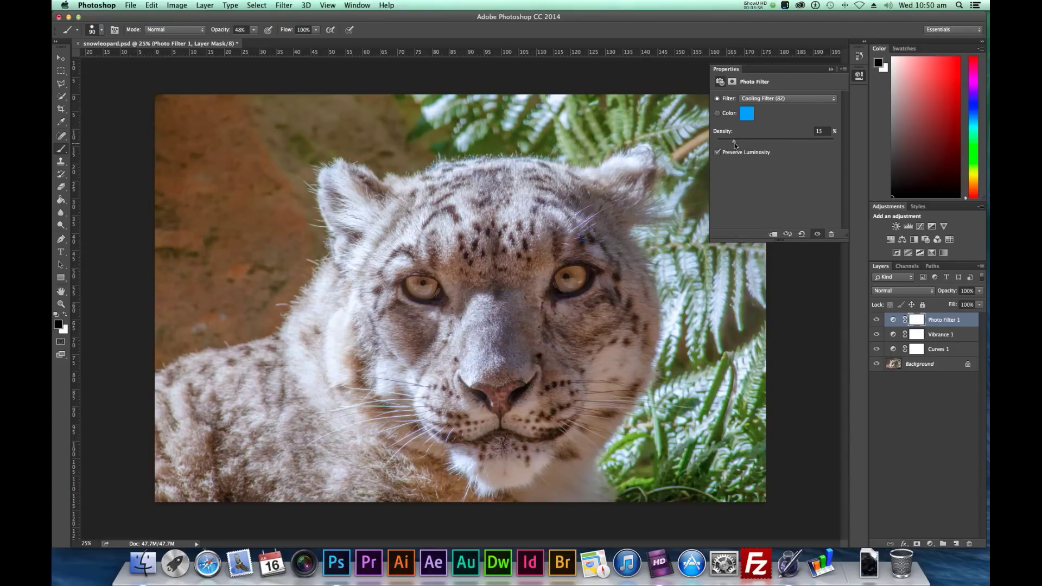
drag(729, 143, 733, 144)
drag(732, 144, 734, 143)
click(859, 77)
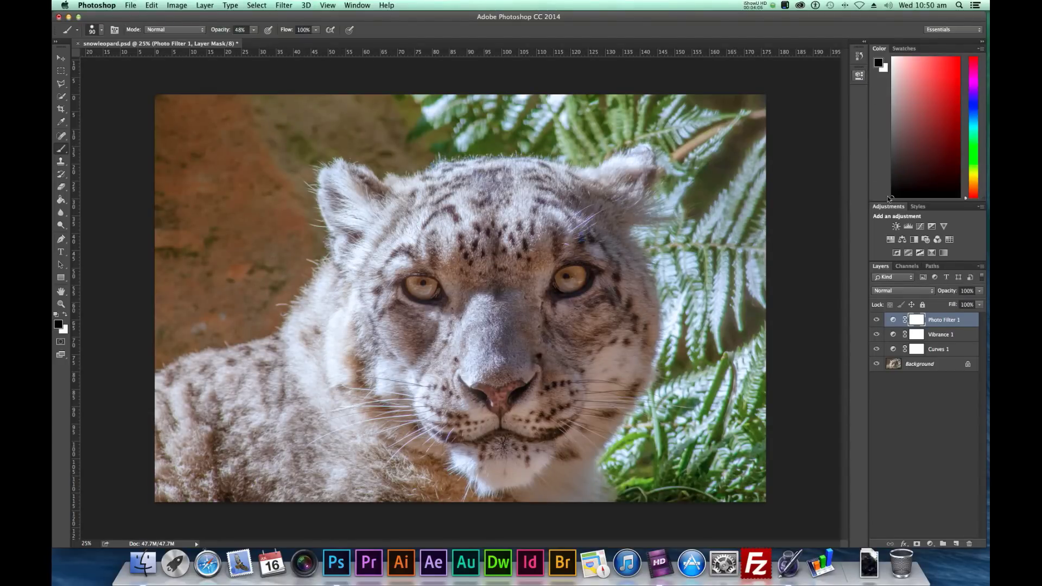
- Check the Photo Filter layer's visibility, and duplicate the Background layer as "eyes"
click(877, 322)
right_click(941, 367)
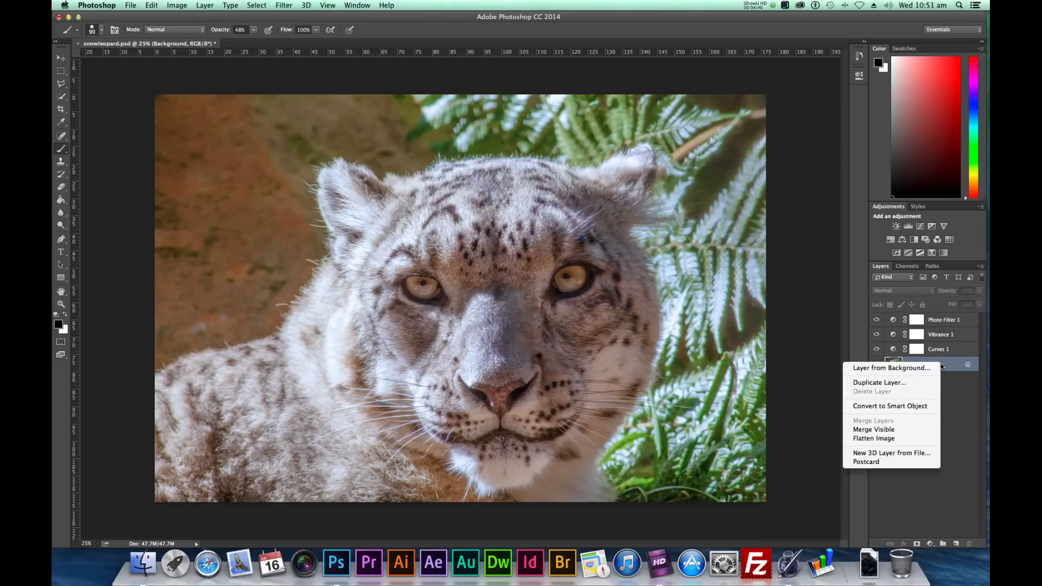
click(916, 385)
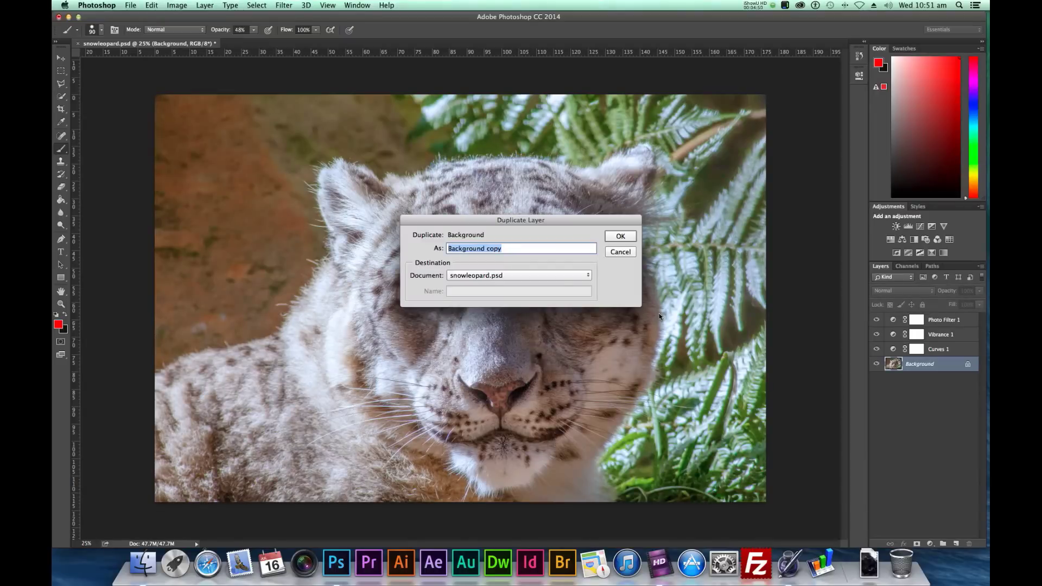
text(eyes)
click(621, 237)
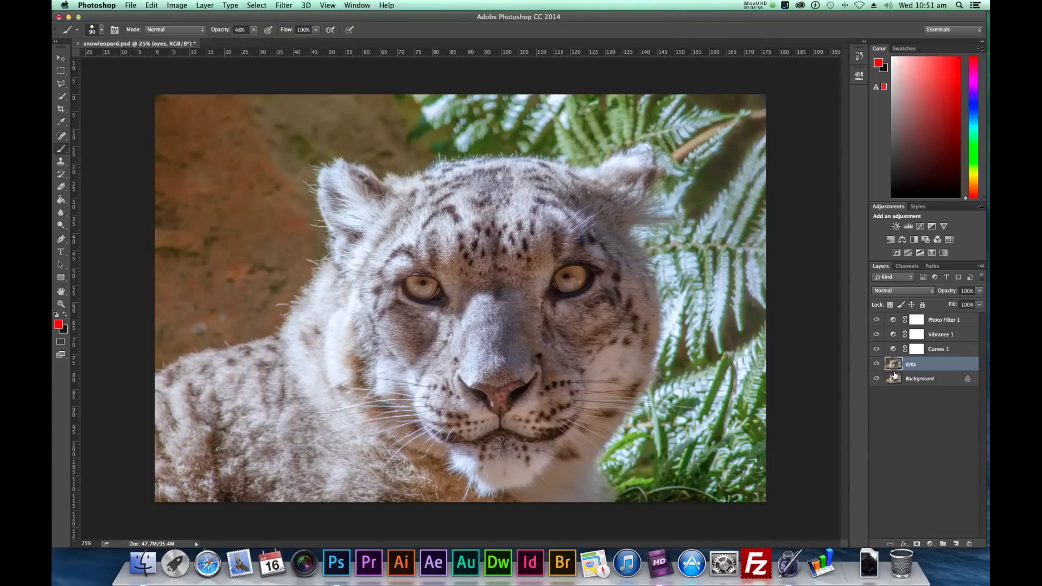
- Try the Multiply blend mode on the eyes layer and switch it to Screen
click(929, 291)
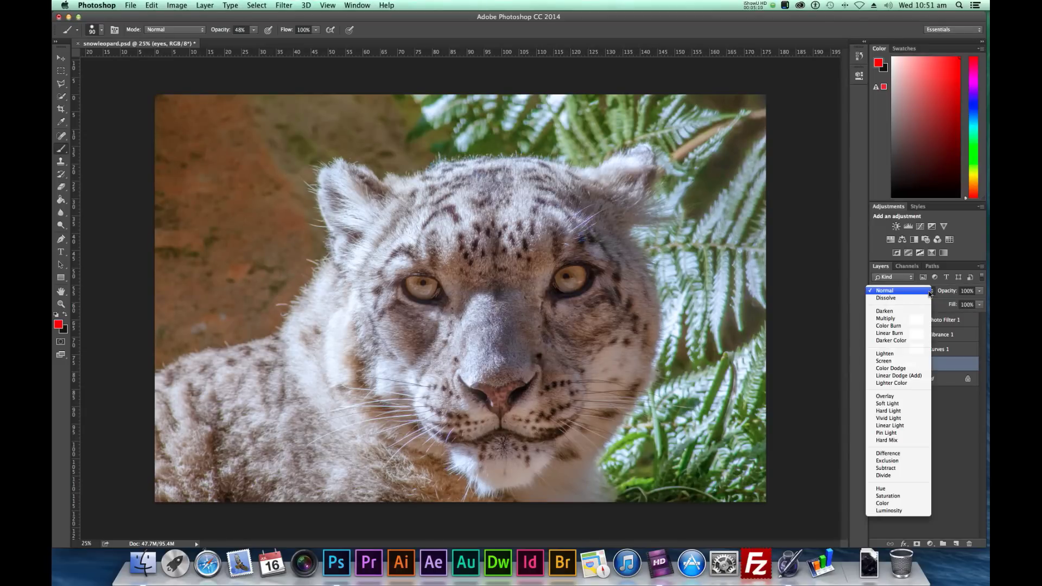
click(895, 320)
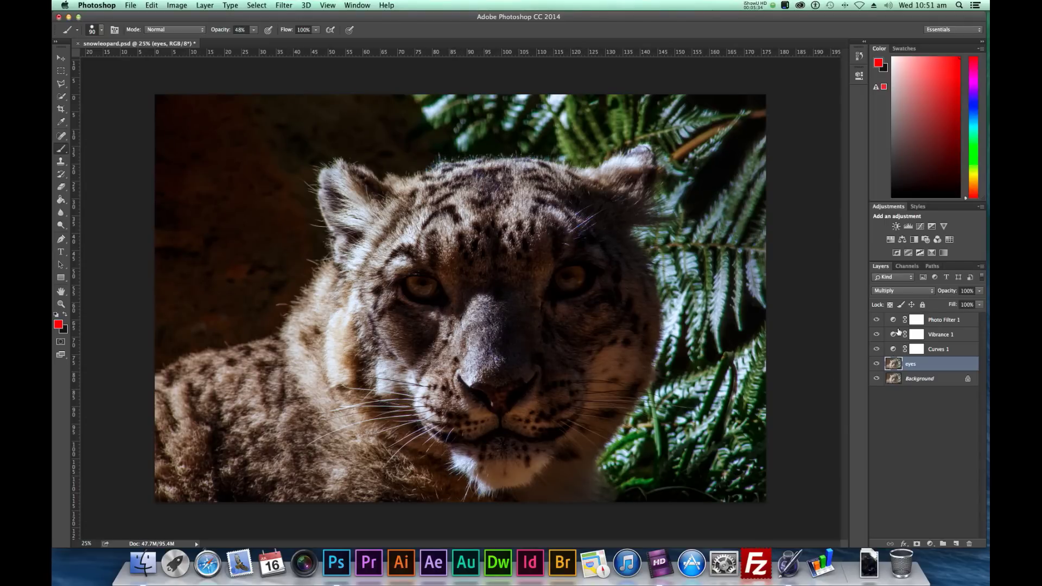
click(927, 294)
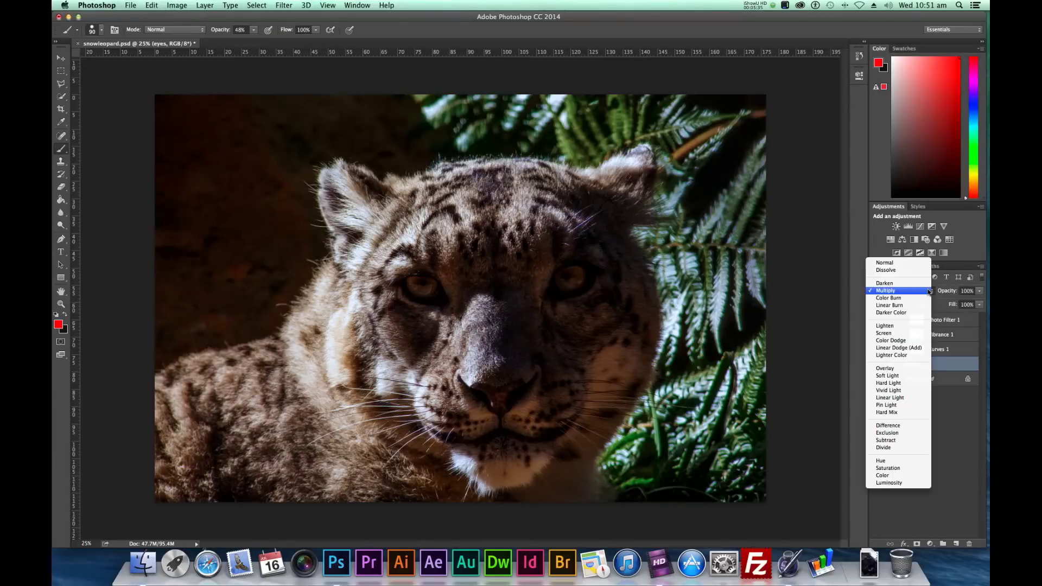
click(905, 334)
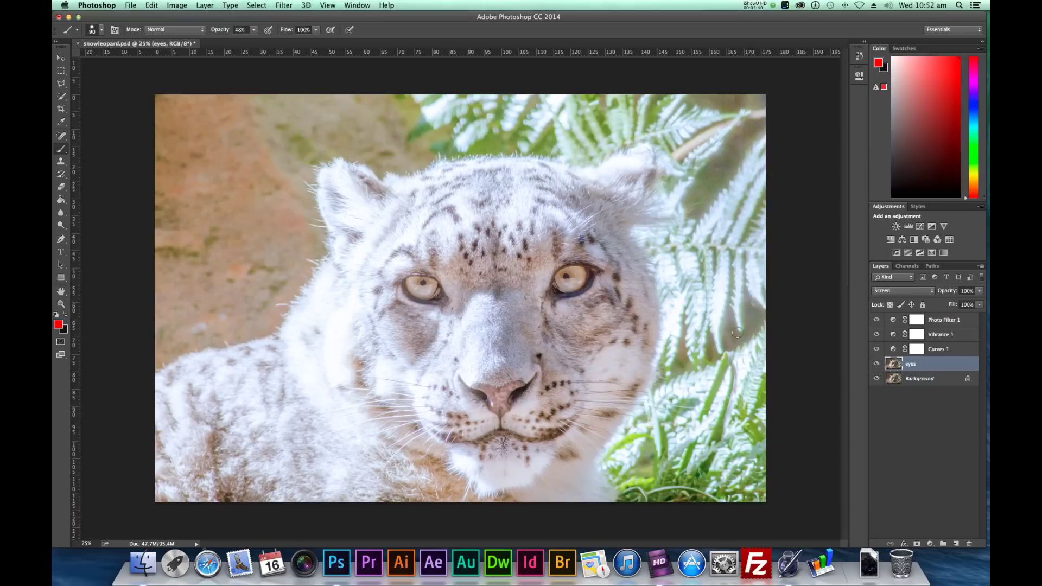
- Add a layer mask to the eyes layer, invert it to black, and make white the foreground colour with the mask active
click(917, 544)
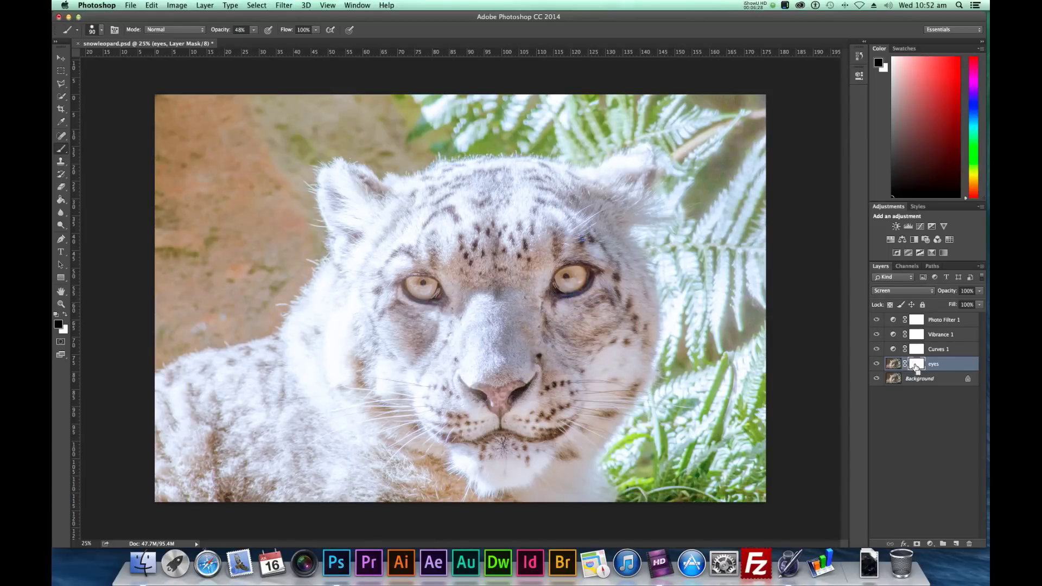
key(super+i)
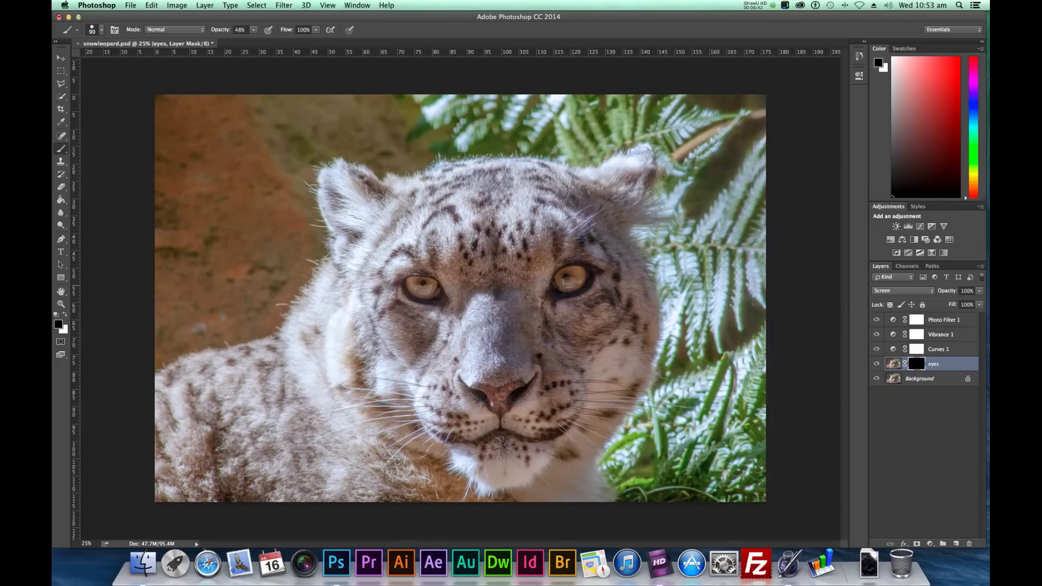
click(67, 317)
click(894, 366)
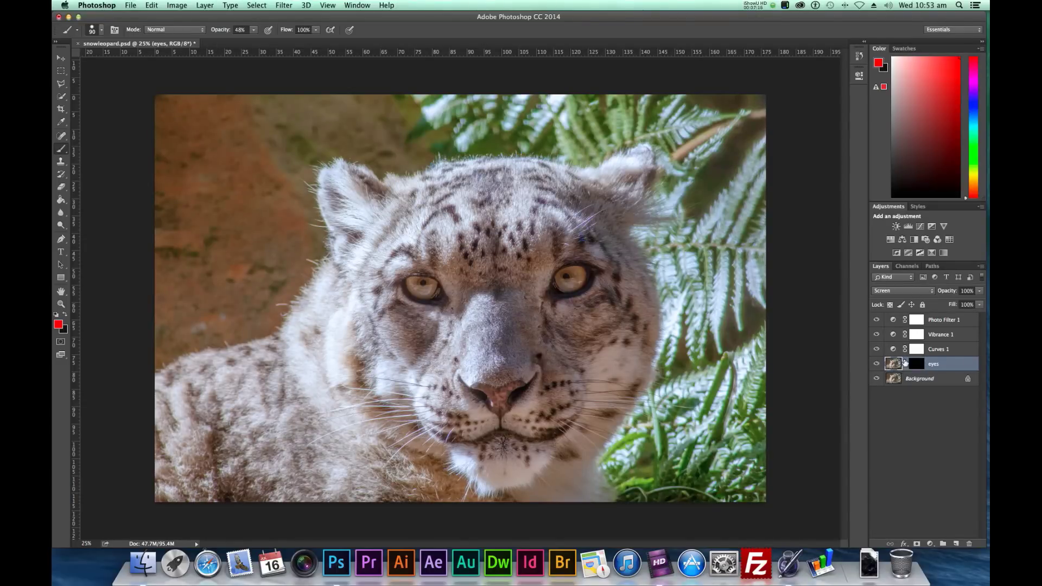
click(916, 364)
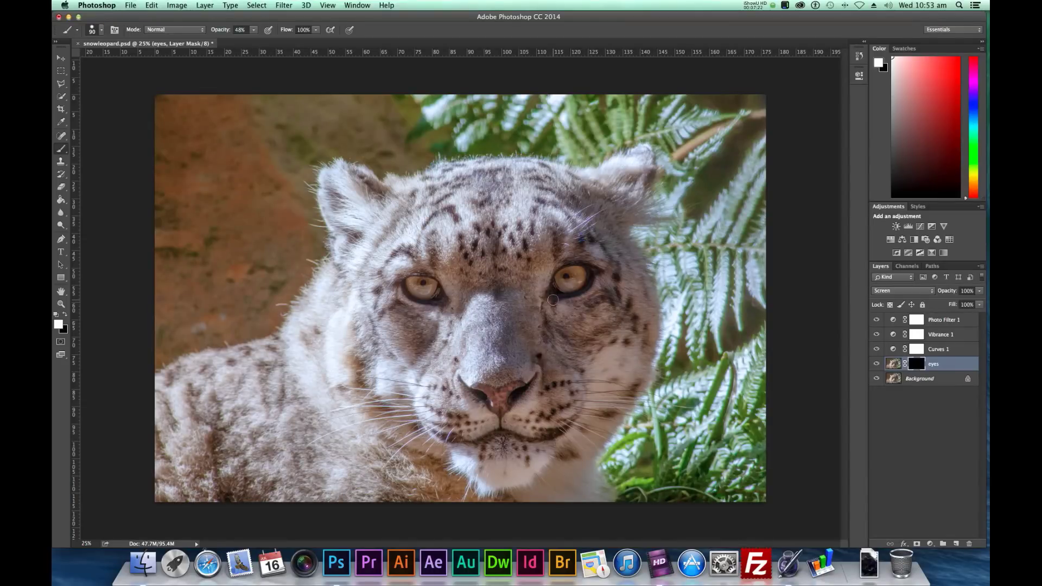
- Enlarge the brush to 175 px for work on the leopard's eyes and adjust its hardness
key(super+equal)
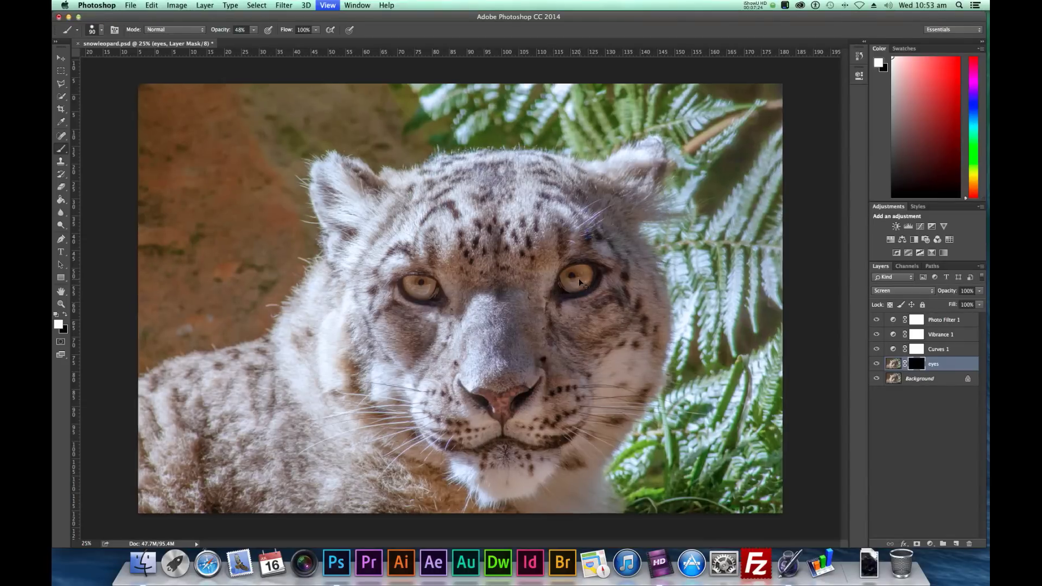
key(super+equal)
key(super+equal)
drag(650, 287, 535, 307)
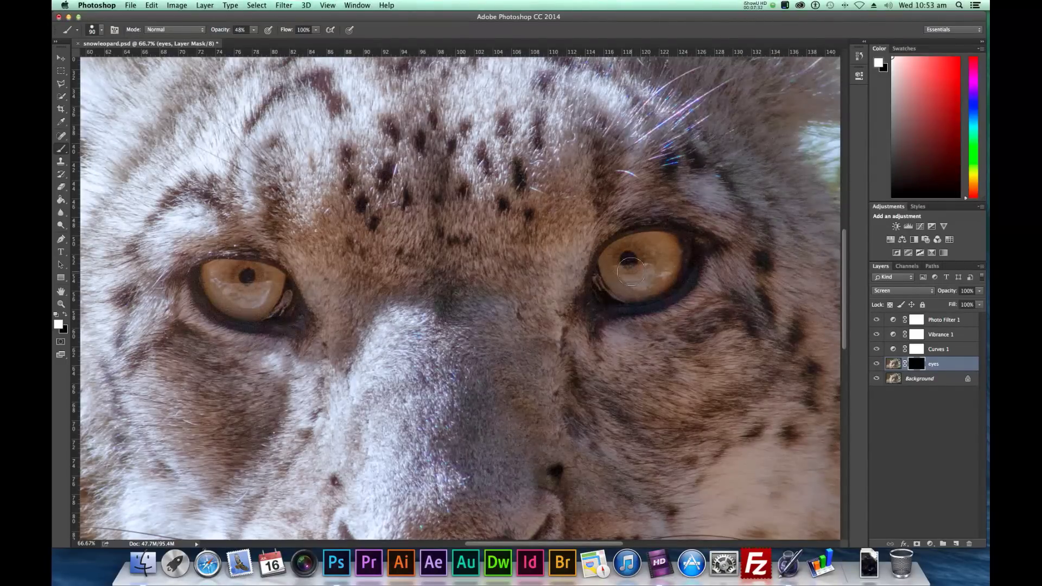
key(bracketright)
key(bracketright)
key(bracketright)
key(bracketright)
click(102, 32)
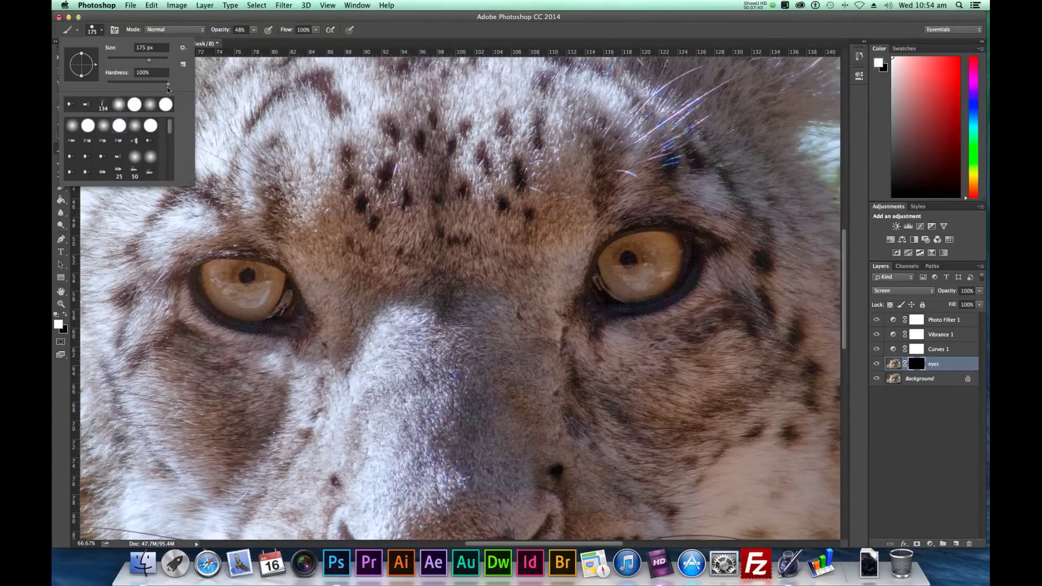
drag(169, 86, 167, 86)
key(Return)
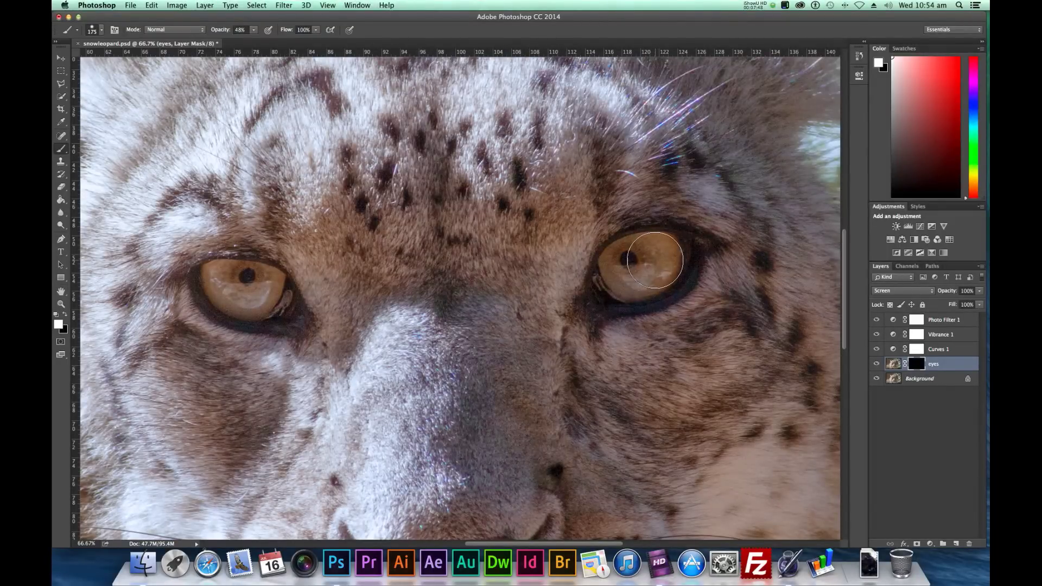
- Reduce the brush to 100 px and paint white on the mask over the iris of the eye on the image's right side
key(super+1)
key(bracketleft)
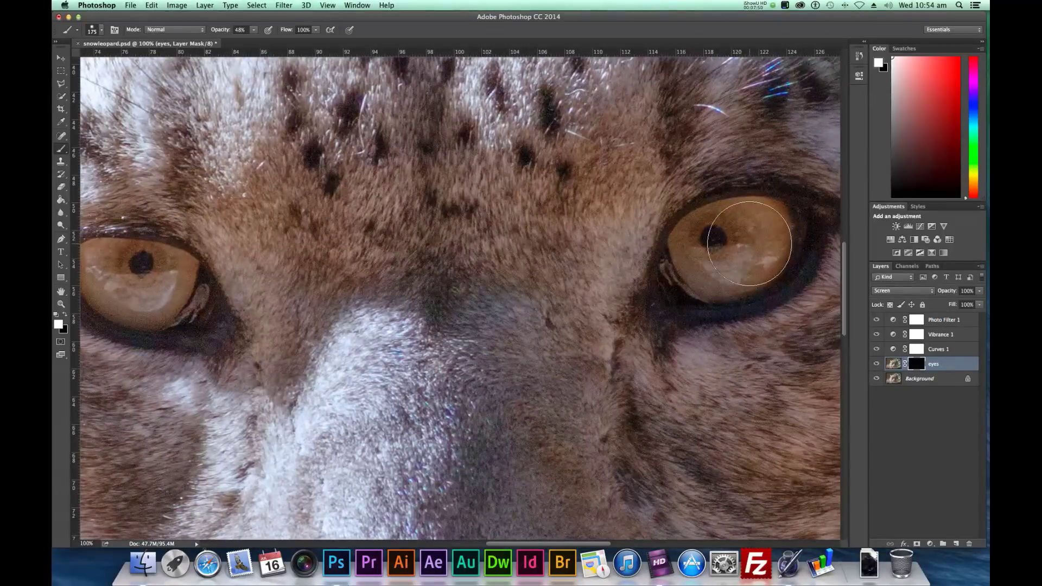
key(bracketleft)
key(bracketleft)
mouse_move(770, 231)
mouse_down()
mouse_move(708, 223)
mouse_move(690, 245)
mouse_move(706, 277)
mouse_move(748, 276)
mouse_move(780, 243)
mouse_move(725, 235)
mouse_move(704, 252)
mouse_move(738, 242)
mouse_move(704, 241)
mouse_up()
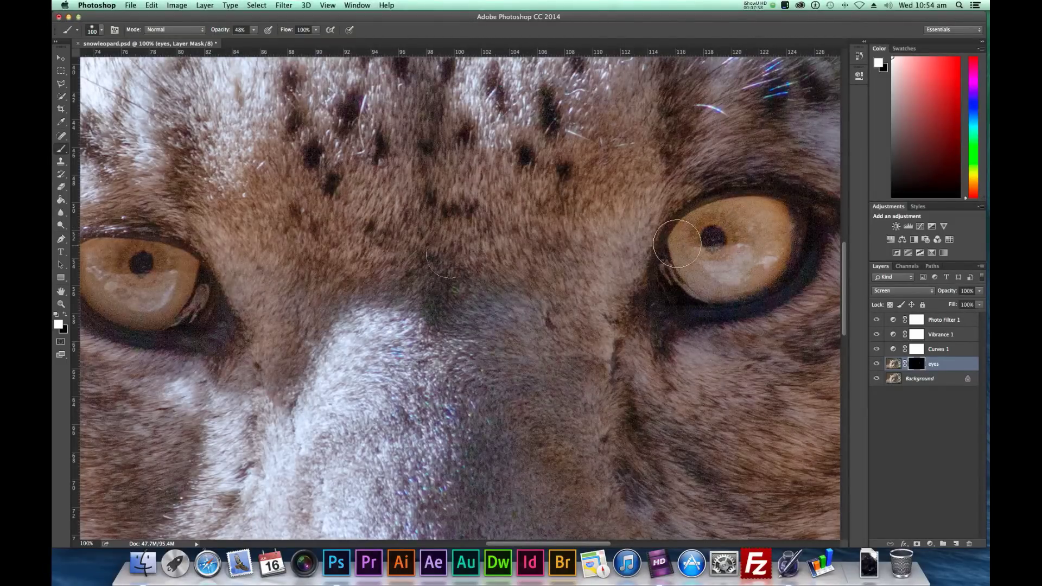
- Paint white on the eyes mask over the iris of the other eye to brighten it as well
key(space)
drag(334, 245, 490, 252)
mouse_move(337, 282)
mouse_down()
mouse_move(246, 269)
mouse_move(287, 313)
mouse_move(314, 311)
mouse_move(326, 283)
mouse_move(297, 280)
mouse_up()
key(super+minus)
key(super+minus)
key(super+minus)
key(super+minus)
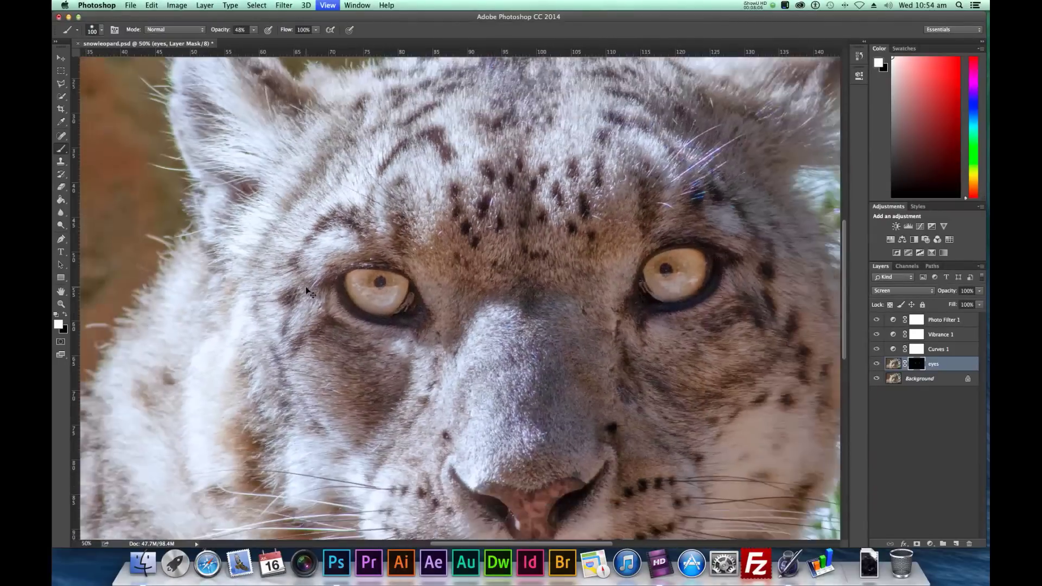
- Lower the eyes layer's opacity to about 85% and compare the image with the layer hidden and shown
key(super+minus)
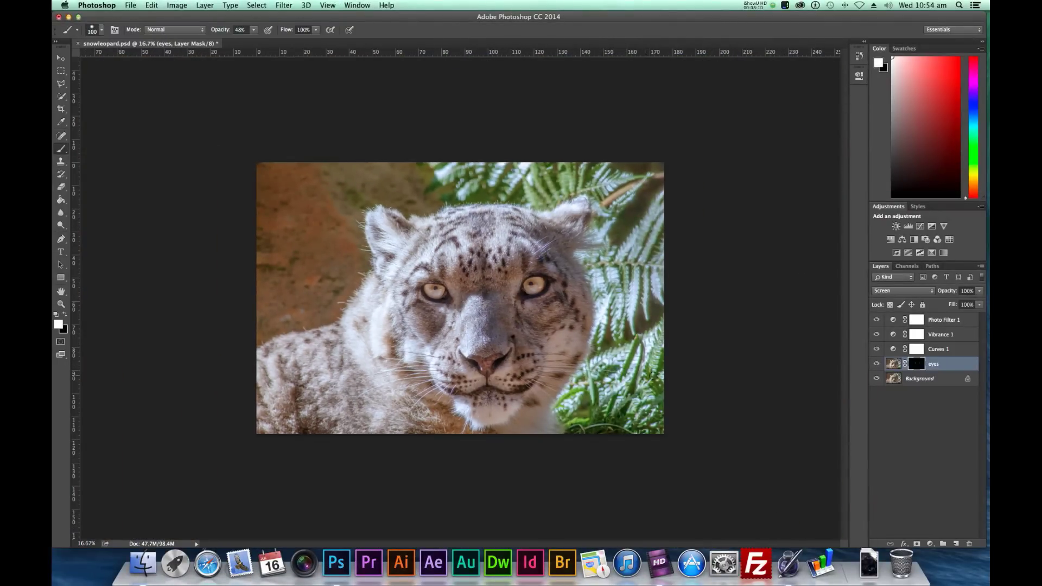
click(895, 364)
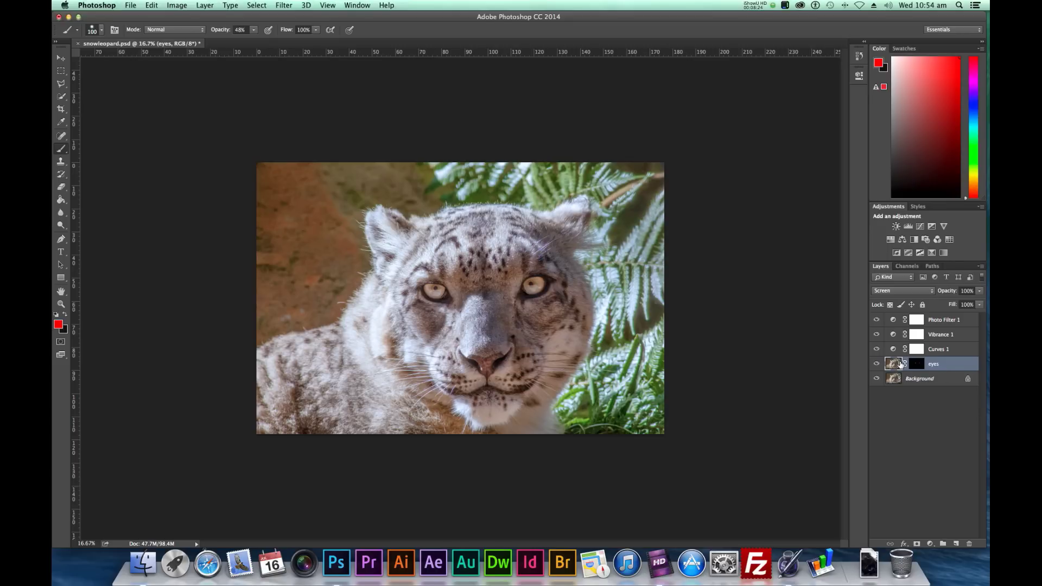
click(980, 294)
mouse_move(981, 304)
mouse_down()
mouse_move(956, 302)
mouse_move(974, 305)
mouse_up()
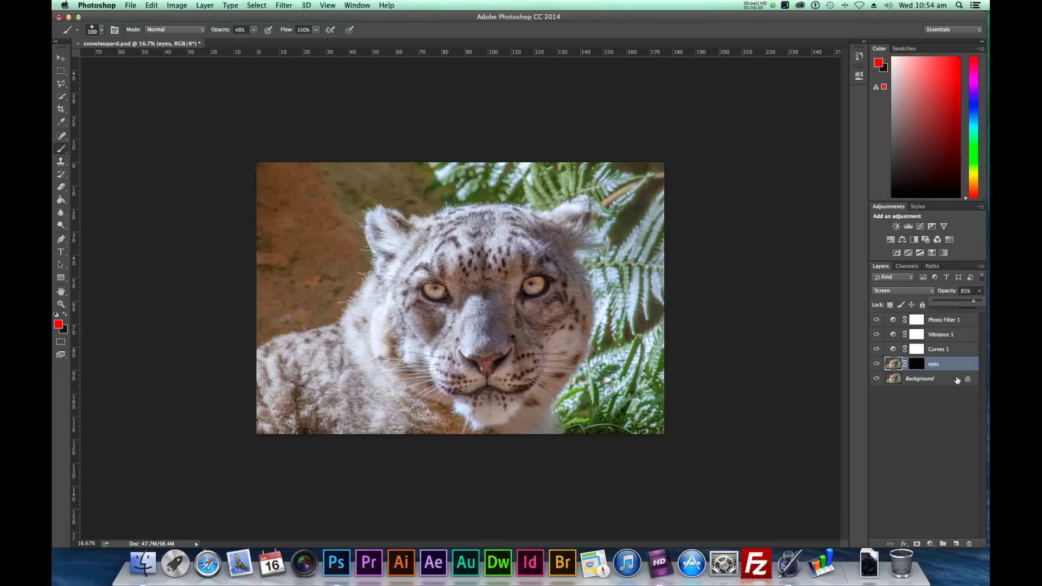
click(893, 419)
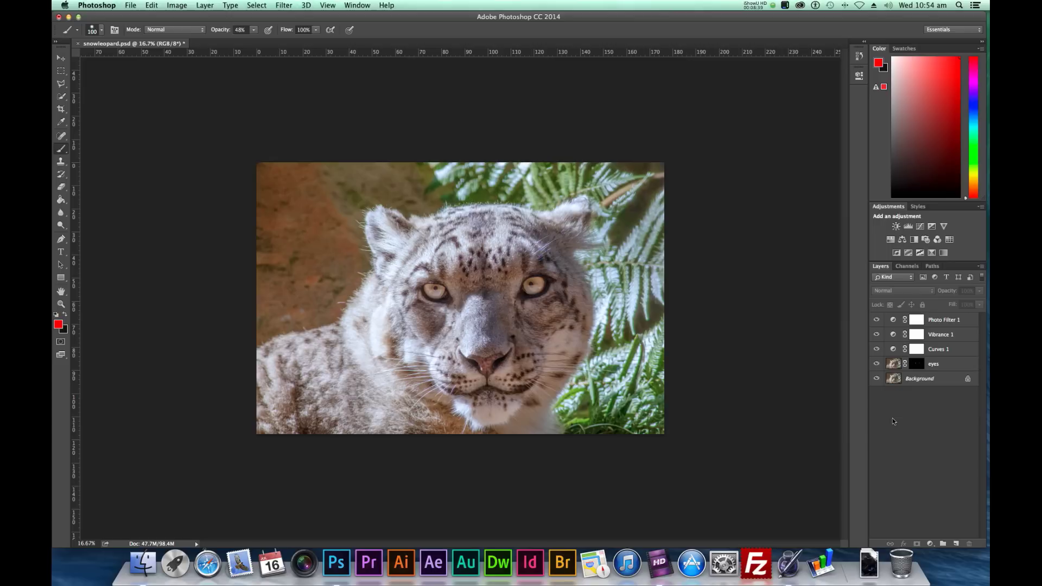
click(876, 364)
click(876, 365)
- Add a Hue/Saturation adjustment layer directly above the eyes layer and invert its mask to black
click(948, 366)
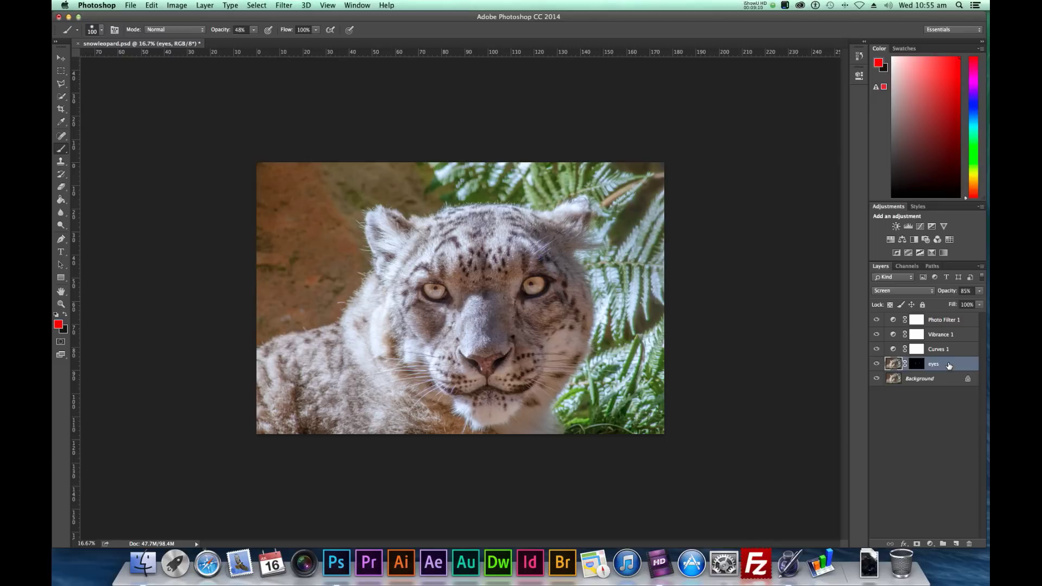
click(930, 544)
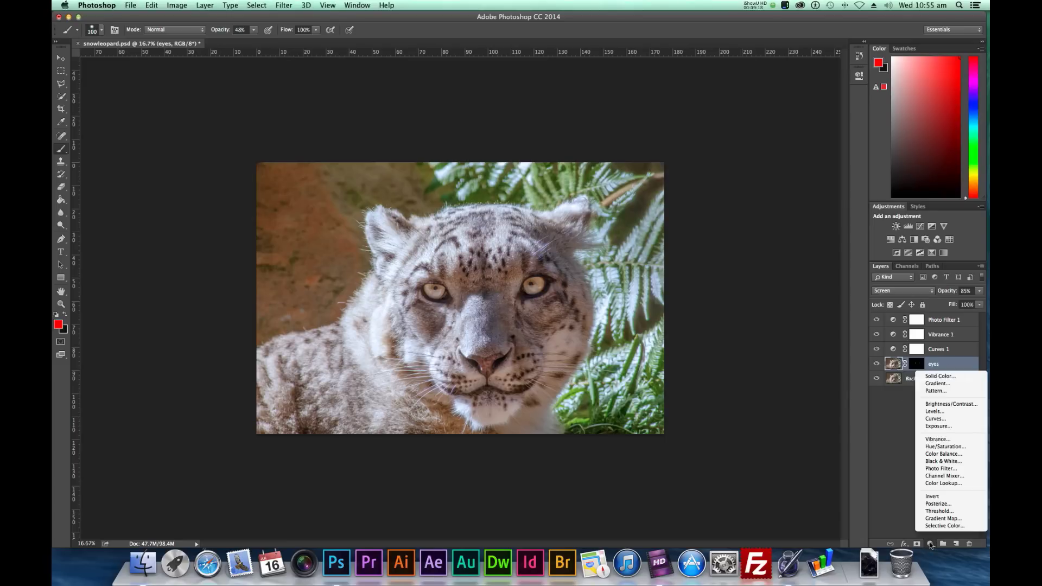
click(939, 448)
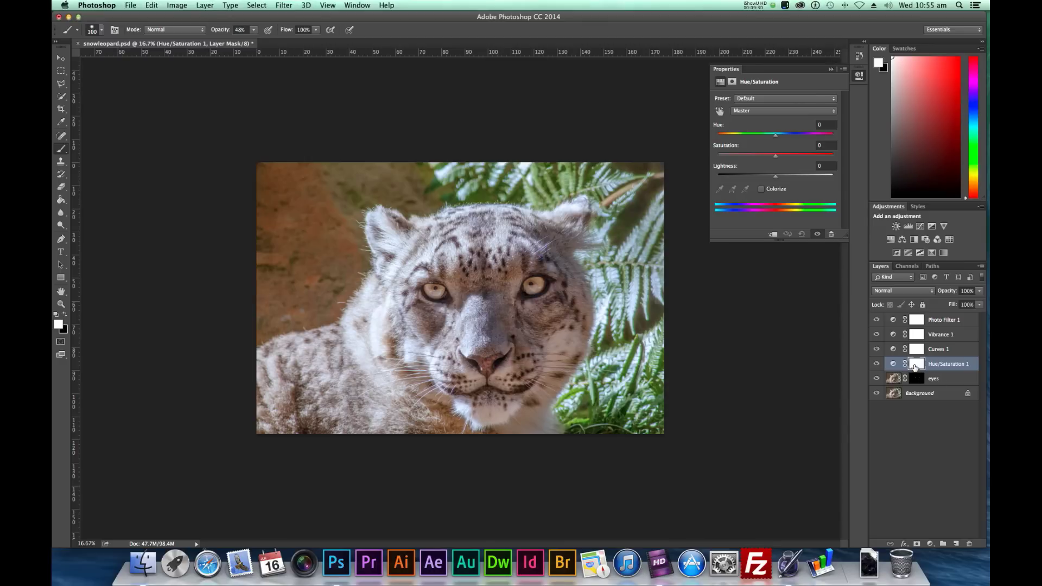
click(916, 368)
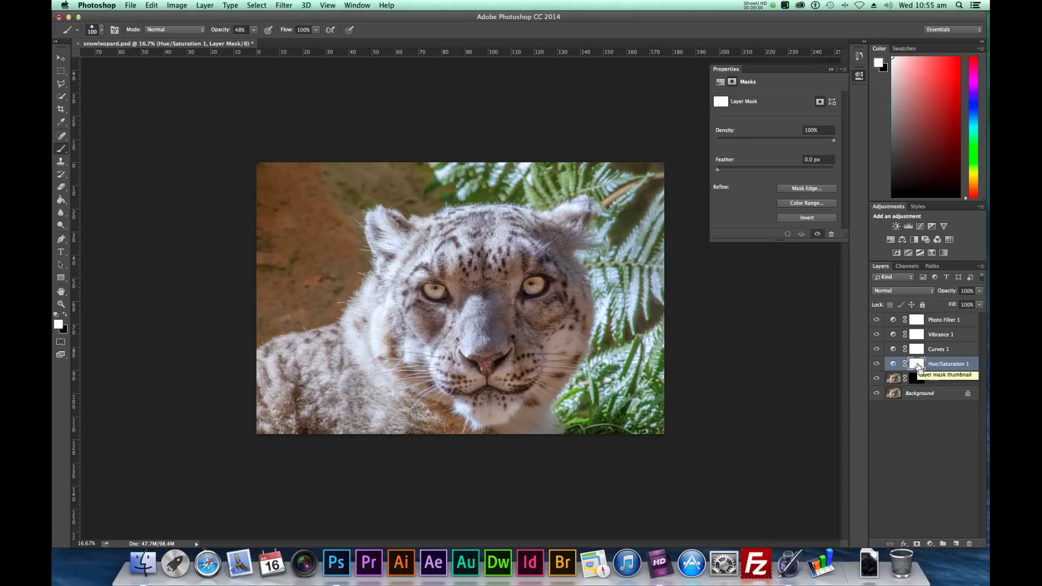
key(super+i)
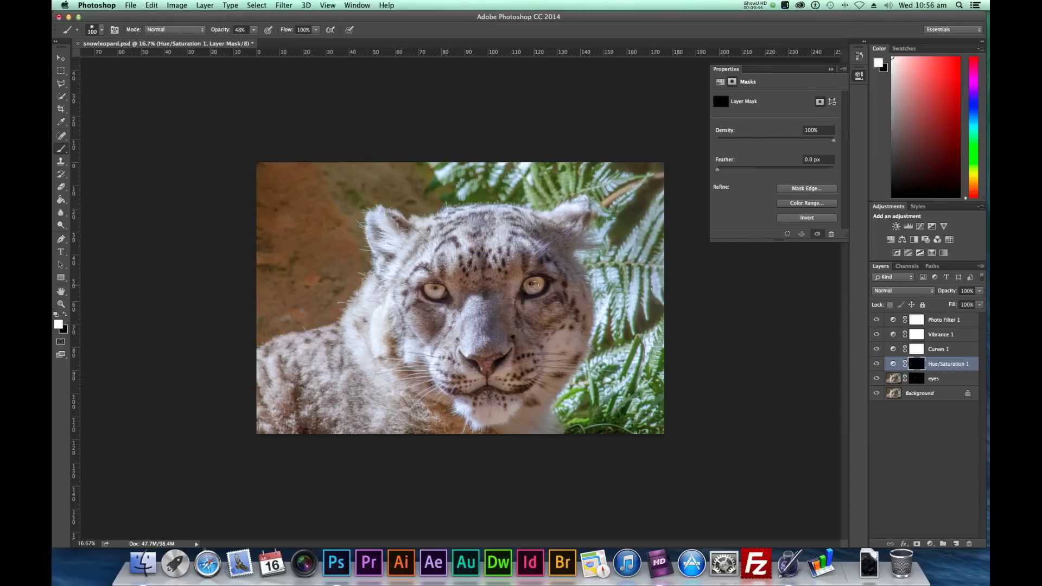
- Paint white over both irises on the Hue/Saturation mask with a 175 px brush, using the red mask overlay to check coverage
key(bracketright)
drag(535, 283, 533, 286)
drag(538, 296, 532, 287)
key(x)
key(backslash)
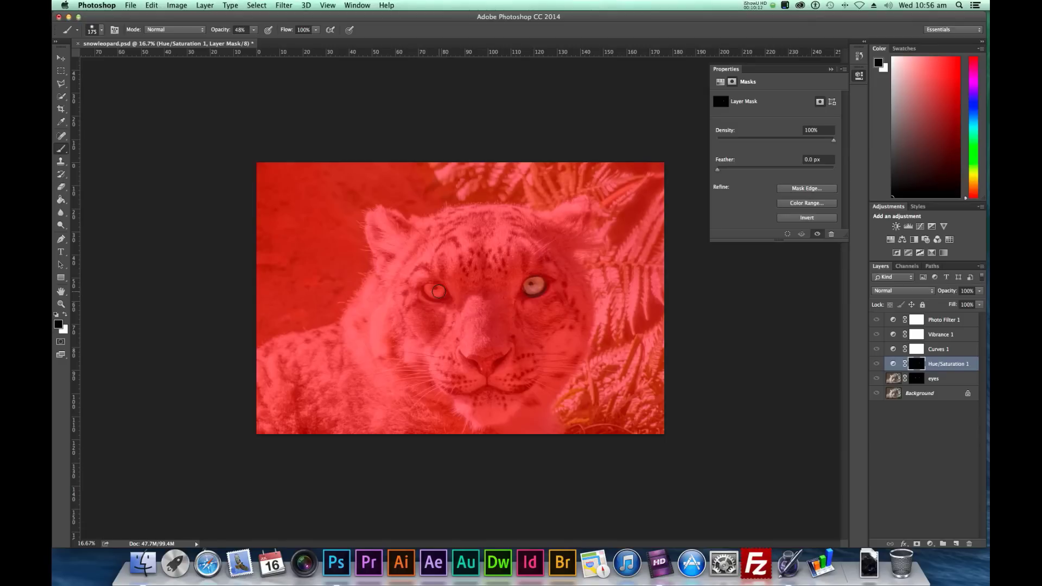
key(x)
drag(444, 291, 437, 292)
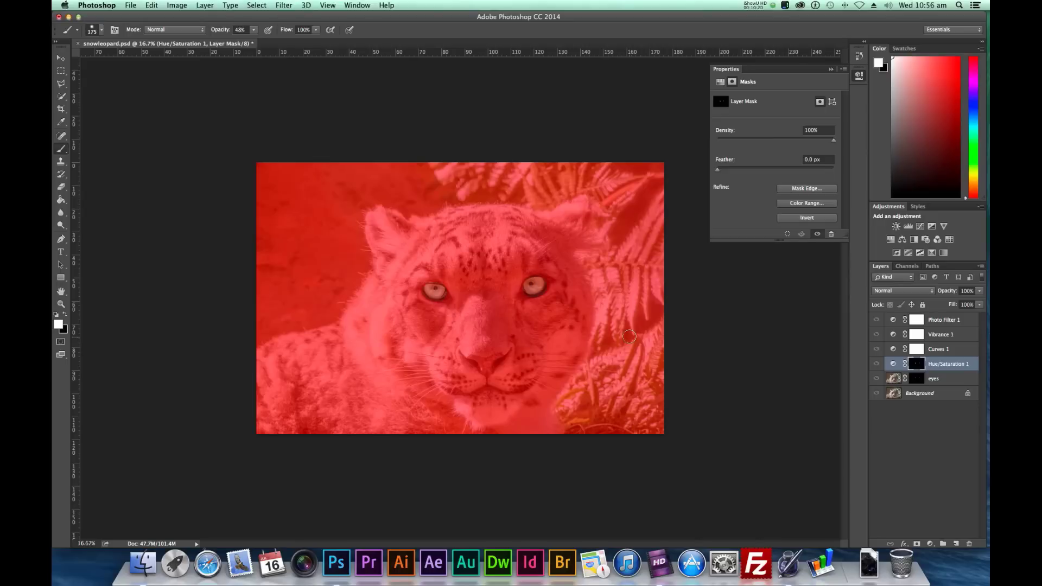
key(backslash)
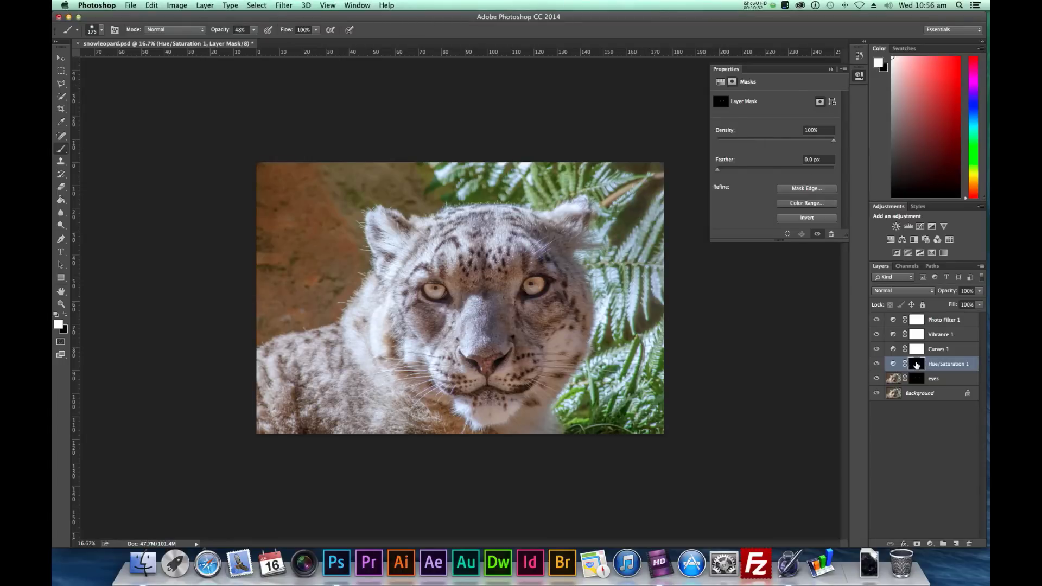
- Activate the Hue/Saturation adjustment and compare its mask properties with its colour settings
click(892, 364)
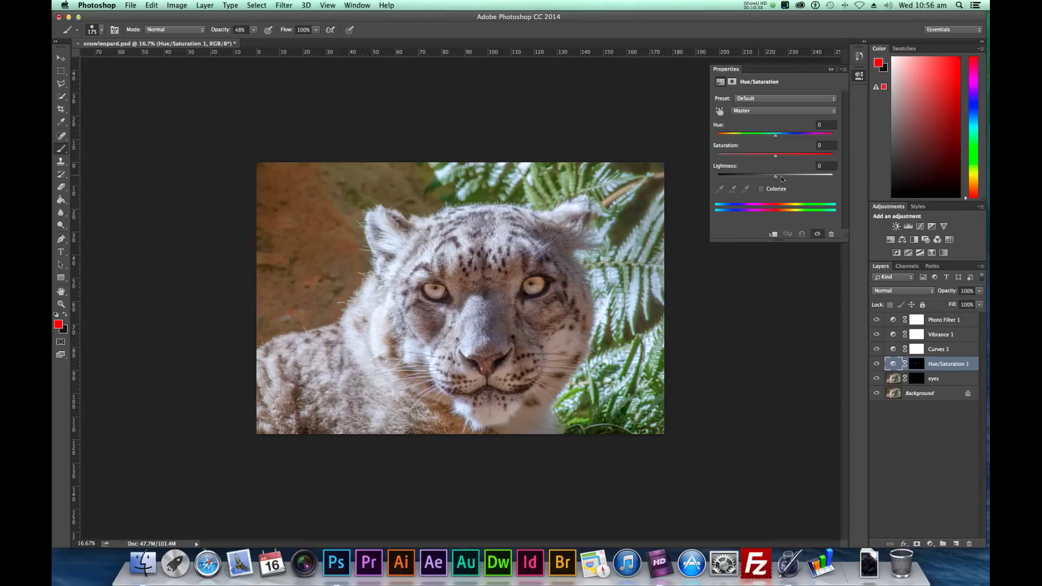
click(732, 81)
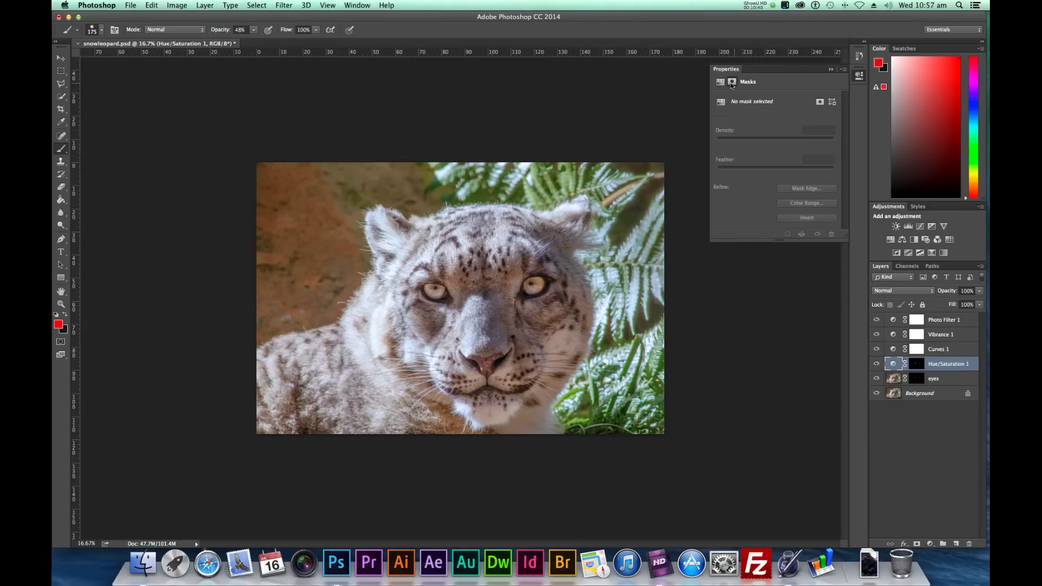
click(721, 82)
click(732, 82)
click(720, 82)
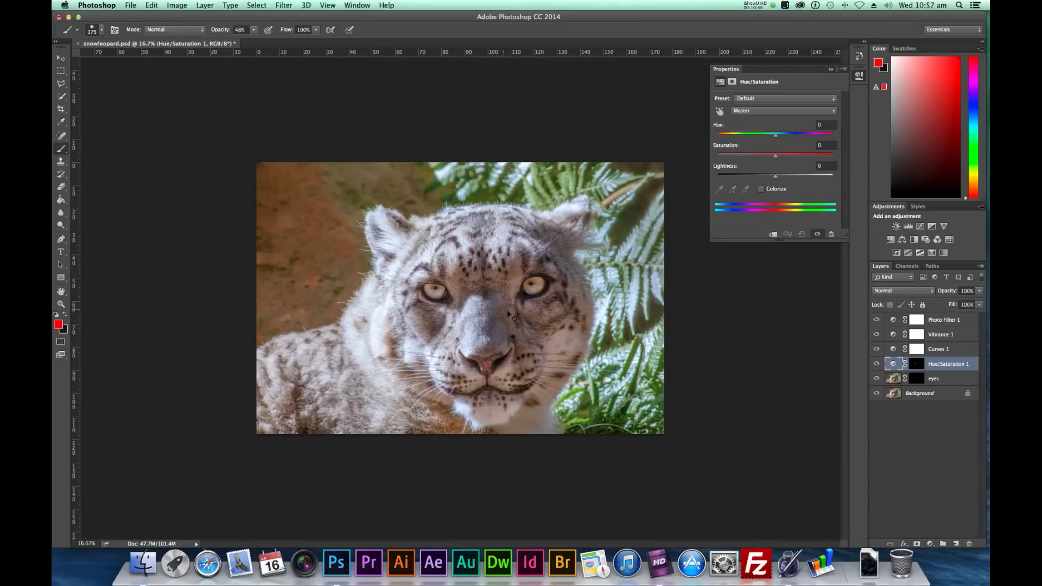
- Shift the Hue of the Hue/Saturation adjustment through both extremes to recolour the irises a cool violet-blue, and collapse its settings
key(super+equal)
key(super+equal)
key(super+equal)
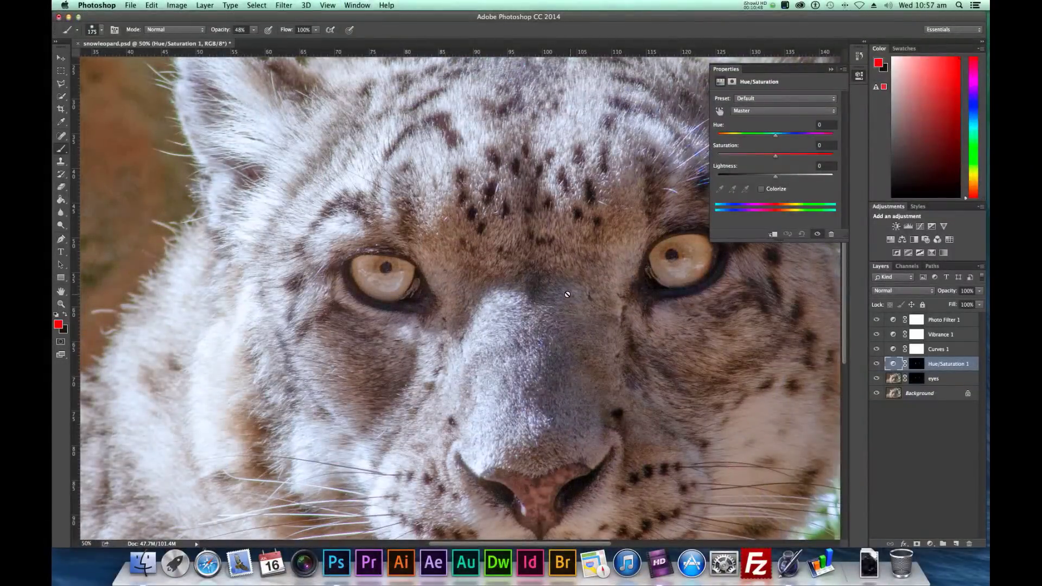
drag(566, 289, 459, 317)
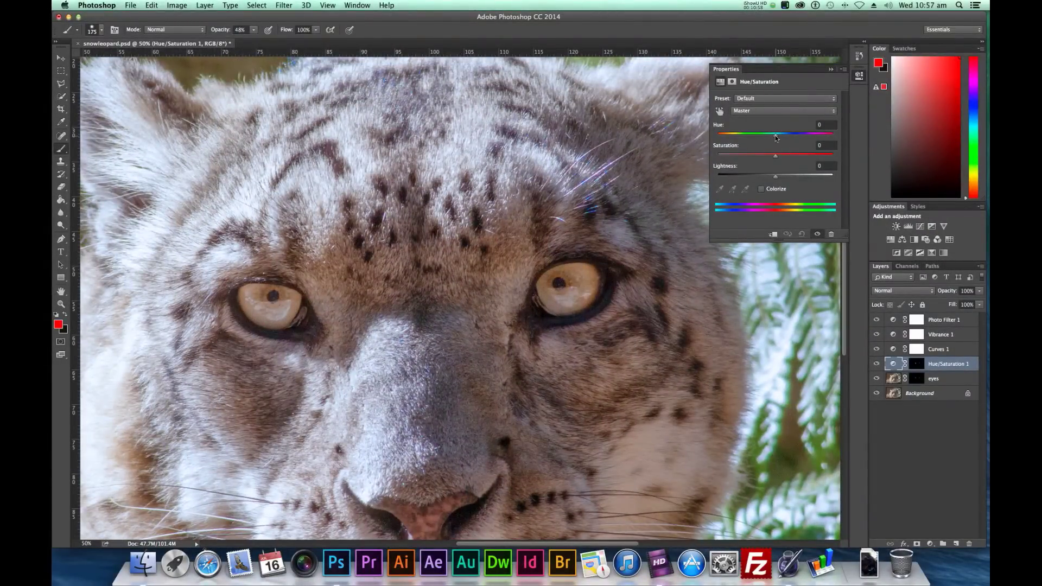
drag(785, 137, 836, 138)
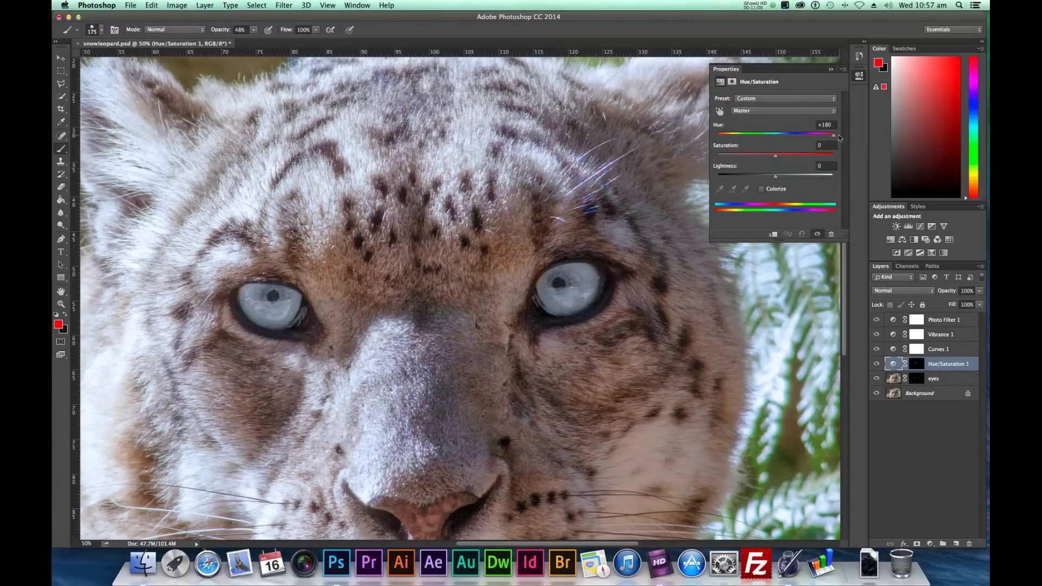
drag(836, 138, 714, 146)
drag(716, 146, 720, 142)
click(859, 76)
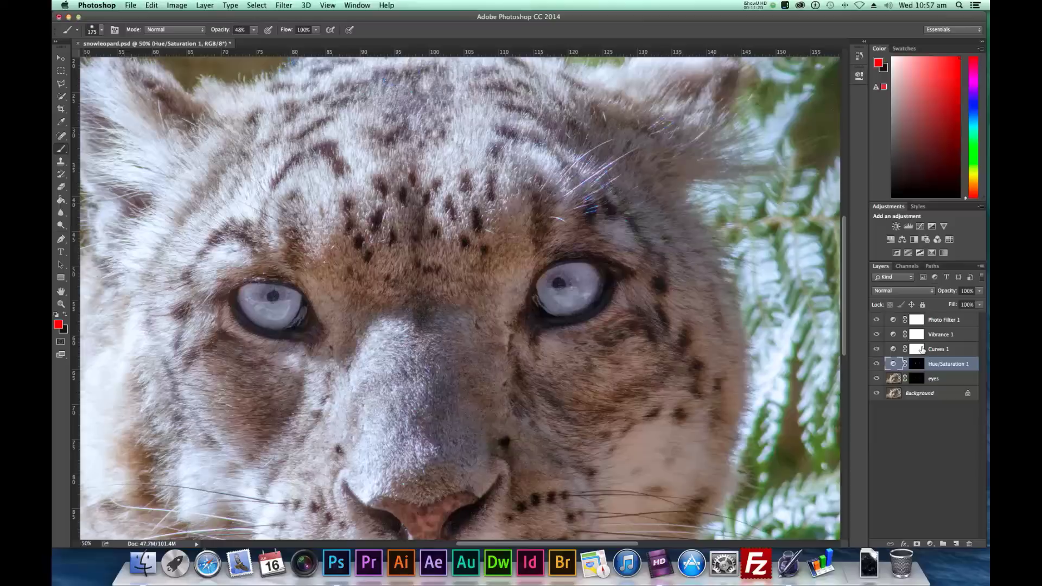
- Paint black on the Hue/Saturation mask around the rims of both irises to remove the colour shift at the edges
click(917, 365)
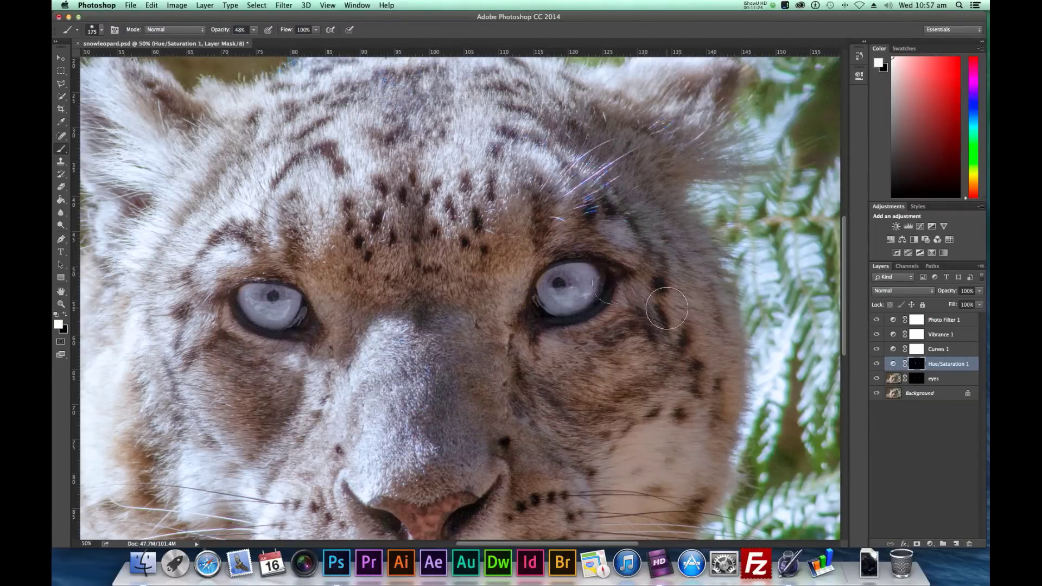
key(super+equal)
key(super+equal)
key(super+equal)
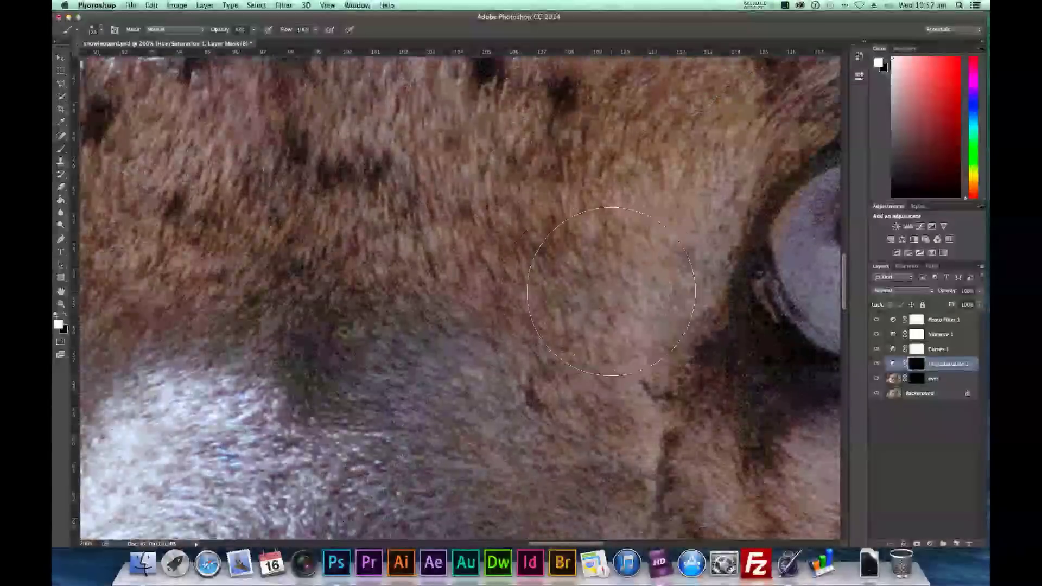
drag(644, 281, 359, 316)
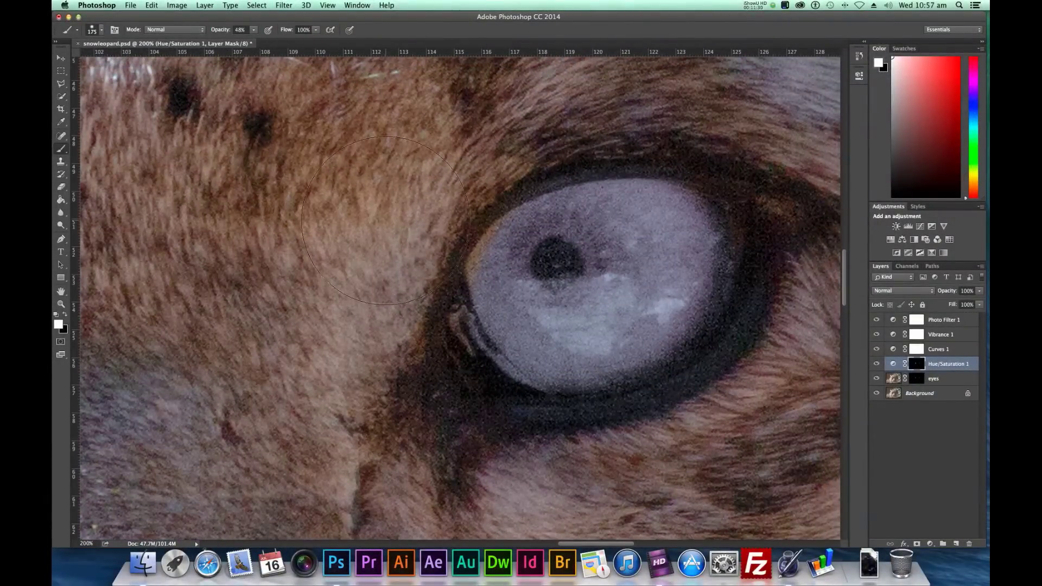
key(x)
mouse_move(655, 151)
mouse_down()
mouse_move(723, 149)
mouse_move(643, 137)
mouse_move(548, 143)
mouse_move(460, 195)
mouse_move(438, 239)
mouse_move(442, 328)
mouse_move(455, 362)
mouse_move(538, 408)
mouse_move(670, 401)
mouse_move(783, 299)
mouse_move(783, 188)
mouse_move(497, 204)
mouse_up()
drag(271, 191, 500, 263)
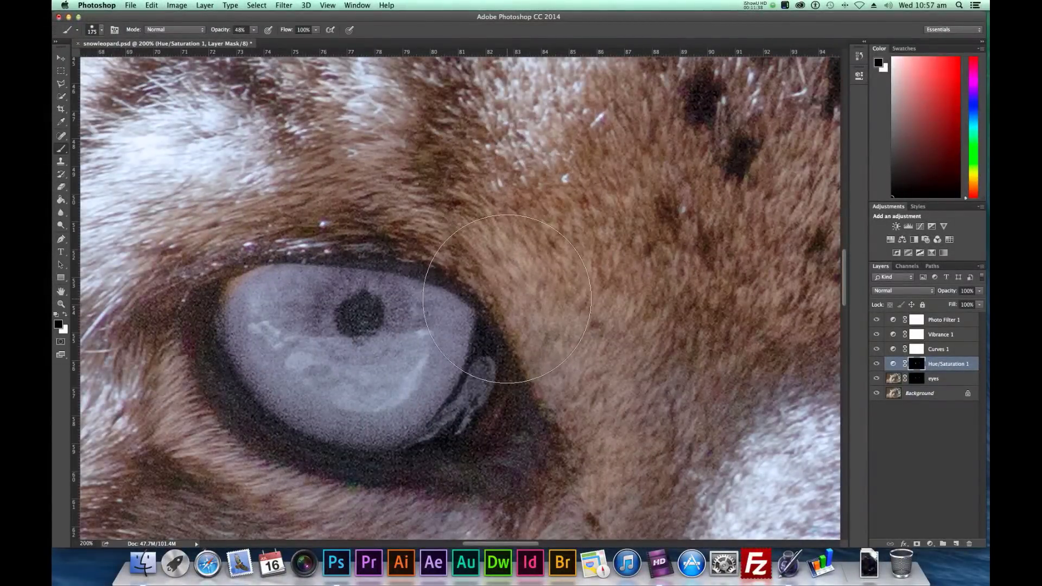
mouse_move(171, 283)
mouse_down()
mouse_move(221, 441)
mouse_move(372, 454)
mouse_move(488, 396)
mouse_move(512, 399)
mouse_move(221, 441)
mouse_move(172, 414)
mouse_up()
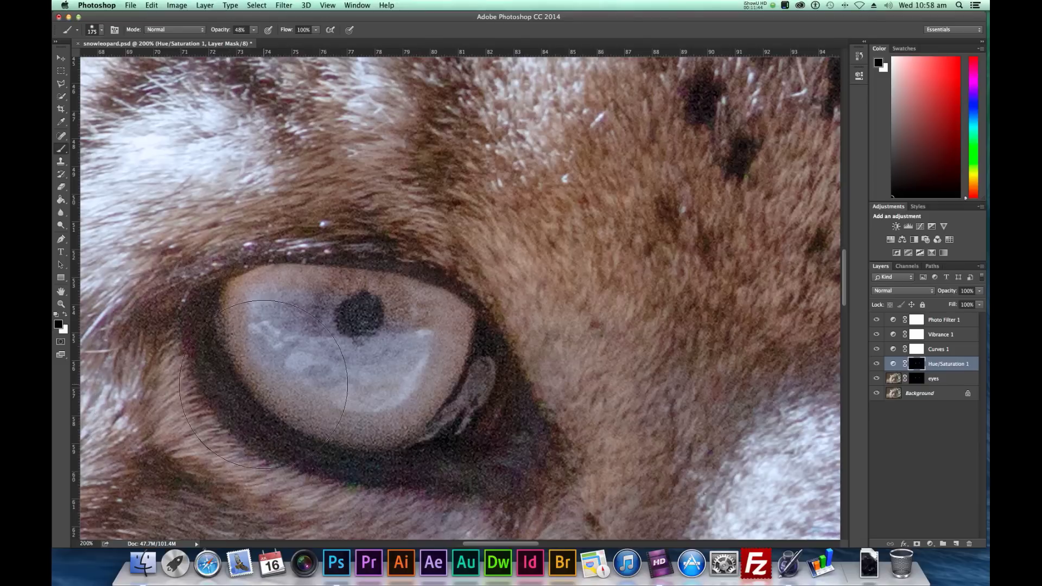
- Make white the foreground colour and reduce the brush to 70 px for repainting the iris on the image's left side
key(x)
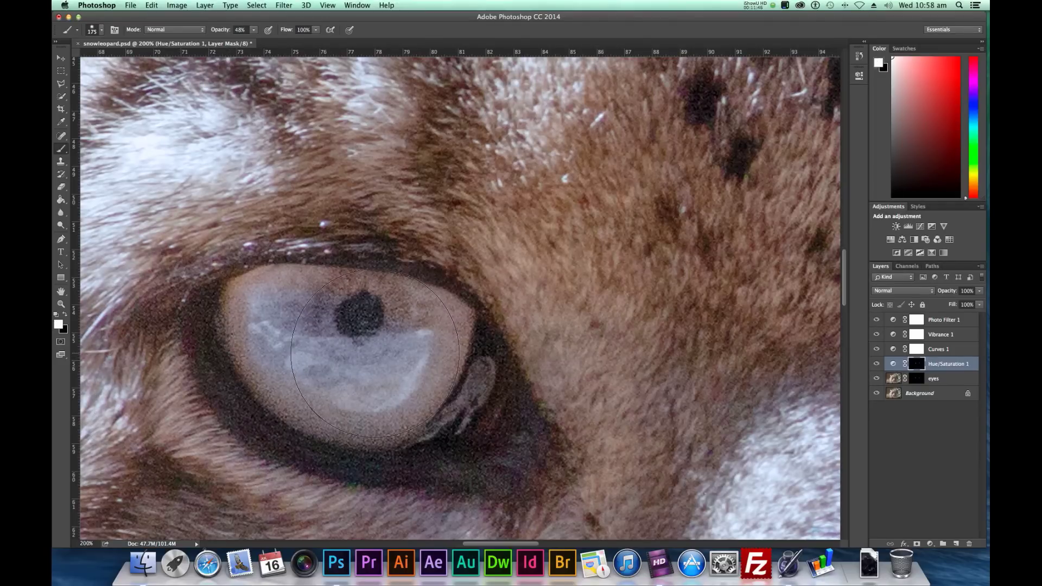
key(bracketleft)
key(bracketleft)
key(bracketleft)
key(bracketleft)
key(bracketleft)
key(bracketleft)
scroll(382, 409, down, 1)
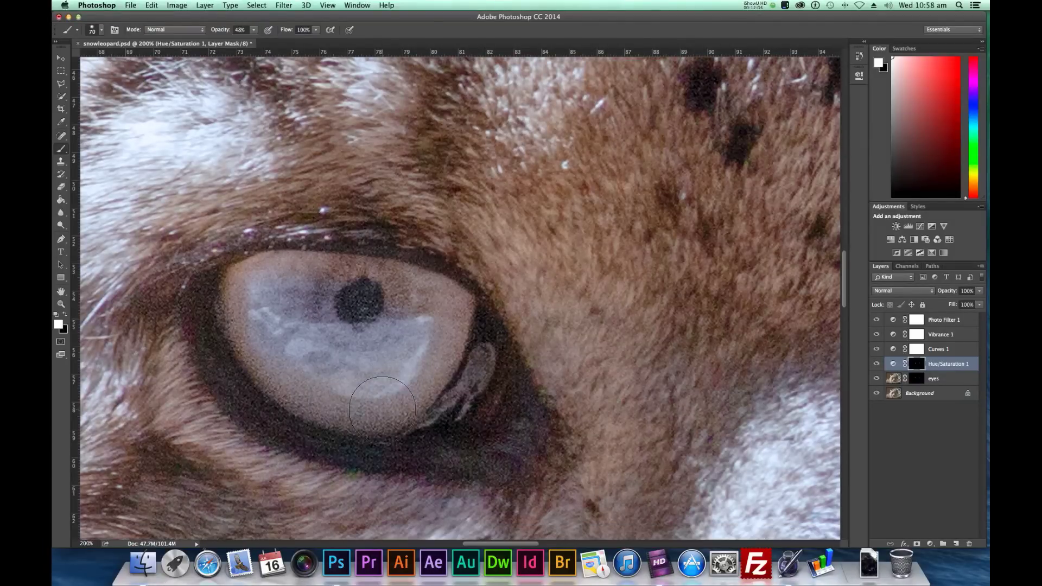
click(65, 317)
click(65, 317)
scroll(326, 381, right, 1)
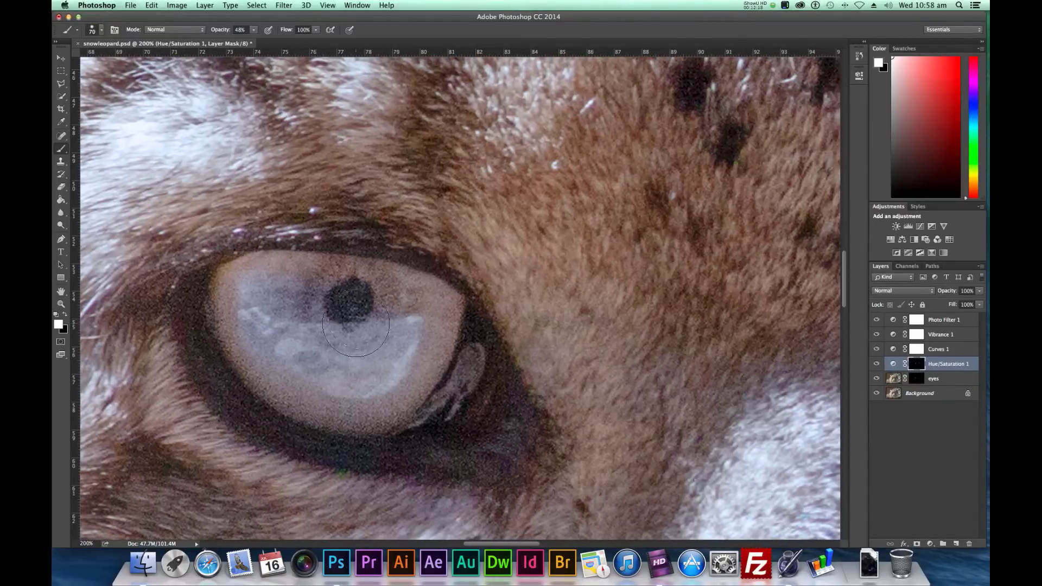
- Raise the brush opacity to 100% and paint white on the Hue/Saturation mask over the whole iris on the image's left side
click(376, 292)
mouse_move(376, 293)
mouse_down()
mouse_move(239, 288)
mouse_move(241, 313)
mouse_move(279, 358)
mouse_up()
key(0)
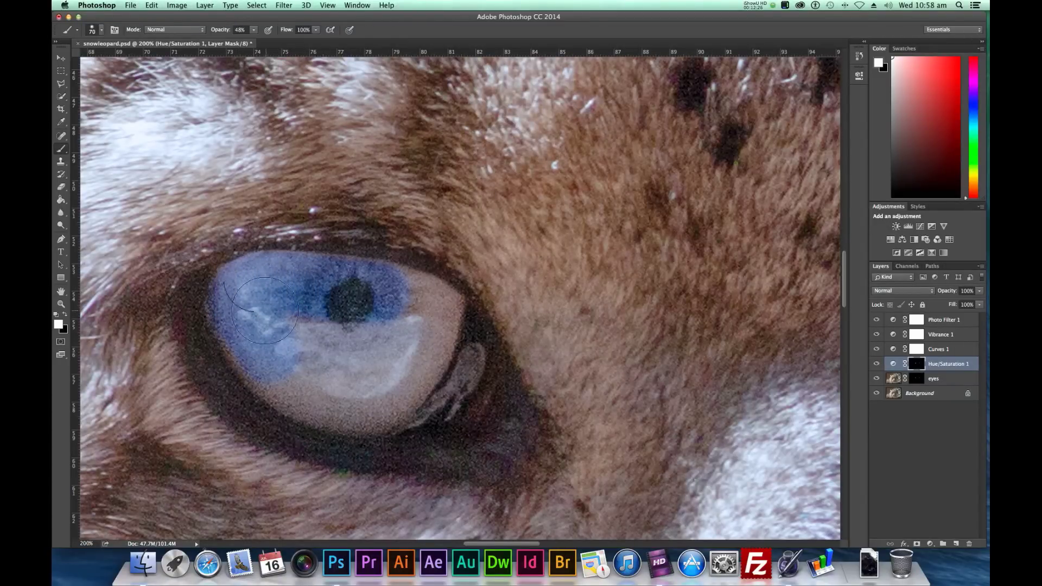
mouse_move(275, 308)
mouse_down()
mouse_move(249, 298)
mouse_move(255, 280)
mouse_move(310, 275)
mouse_move(350, 287)
mouse_move(380, 279)
mouse_move(424, 296)
mouse_move(443, 320)
mouse_move(418, 364)
mouse_move(356, 399)
mouse_move(255, 363)
mouse_move(233, 337)
mouse_move(239, 317)
mouse_move(376, 349)
mouse_move(369, 355)
mouse_move(376, 343)
mouse_up()
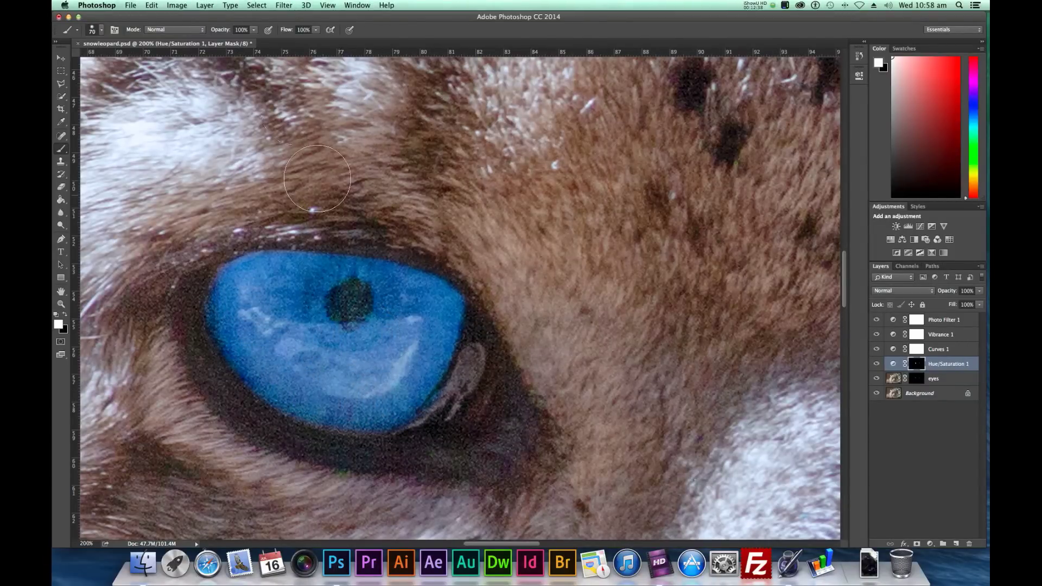
click(254, 30)
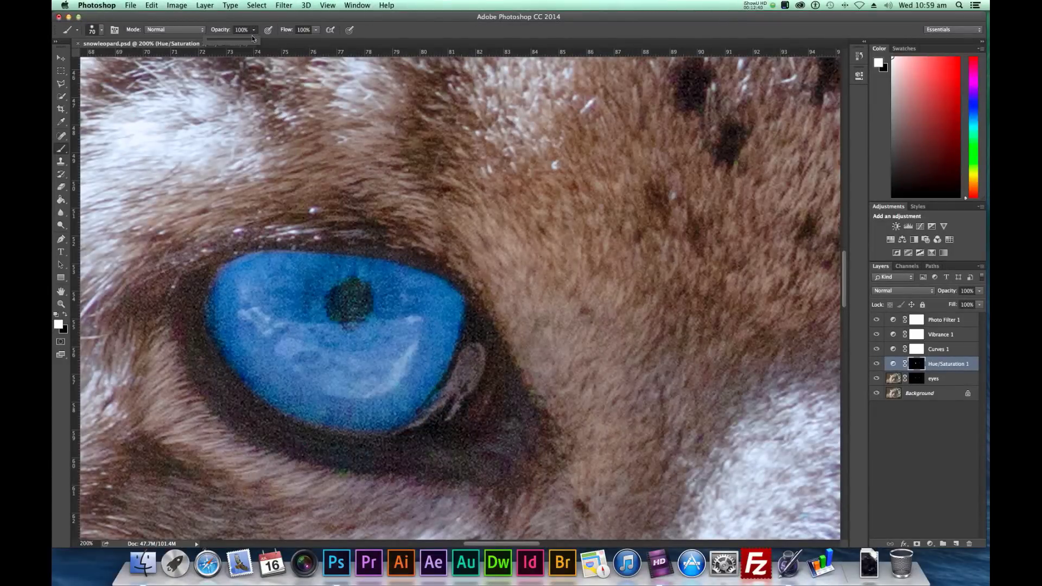
mouse_move(251, 42)
mouse_down()
mouse_move(240, 41)
mouse_move(259, 42)
mouse_up()
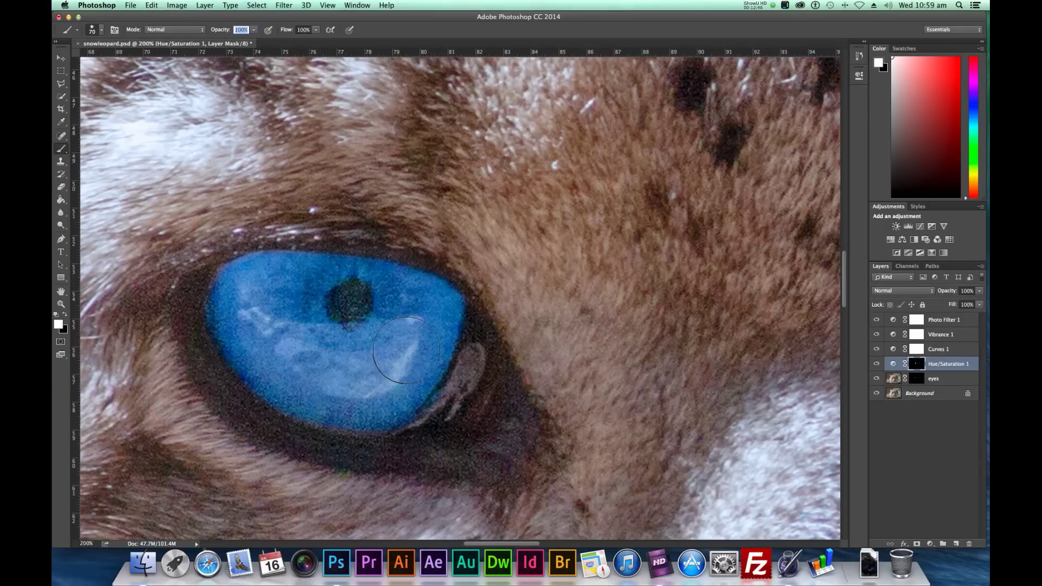
- Paint white on the Hue/Saturation mask over the iris on the image's right side at full brush opacity
key(super+minus)
key(super+minus)
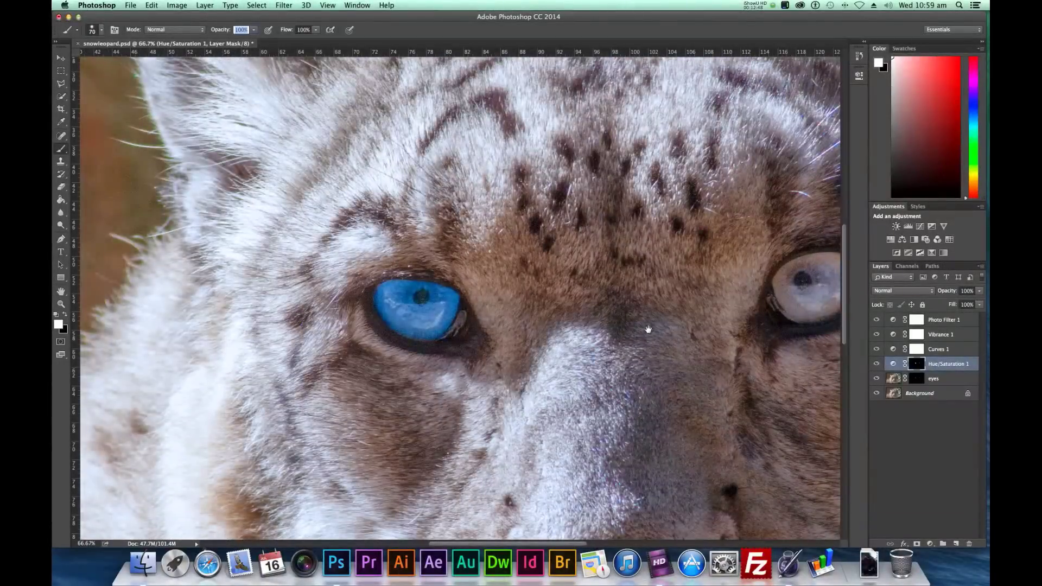
drag(658, 328, 470, 342)
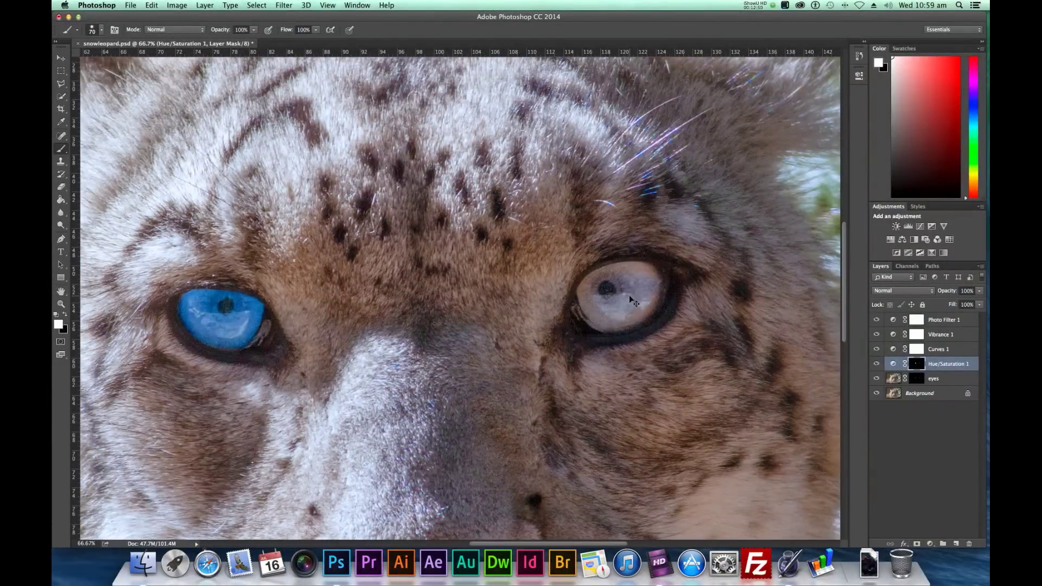
key(super+plus)
key(super+plus)
drag(611, 299, 366, 327)
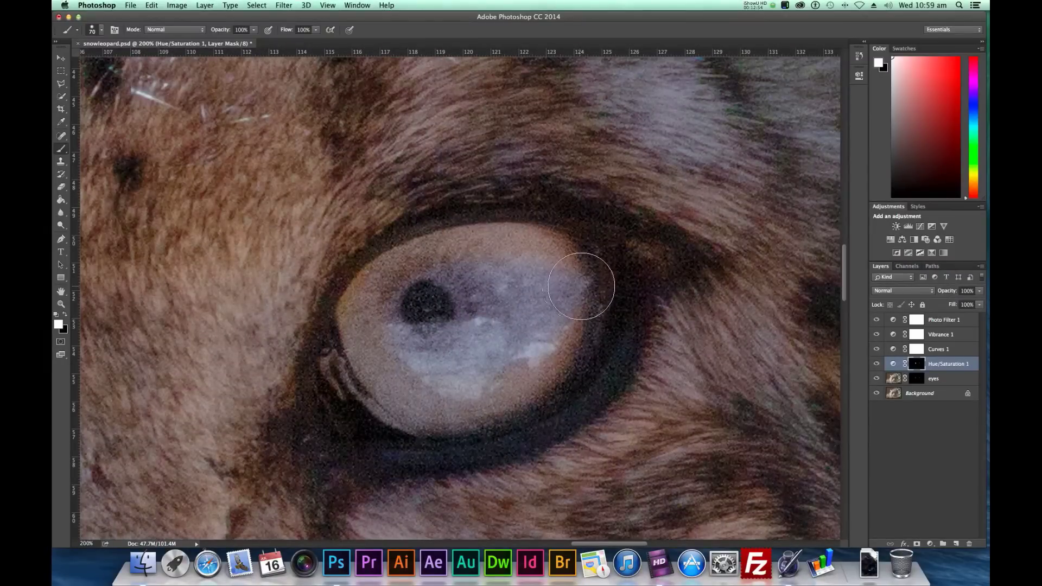
click(559, 276)
mouse_move(556, 271)
mouse_down()
mouse_move(537, 256)
mouse_move(466, 256)
mouse_move(410, 269)
mouse_move(363, 318)
mouse_move(423, 399)
mouse_move(518, 380)
mouse_move(564, 324)
mouse_move(478, 399)
mouse_move(428, 342)
mouse_move(474, 347)
mouse_move(482, 314)
mouse_up()
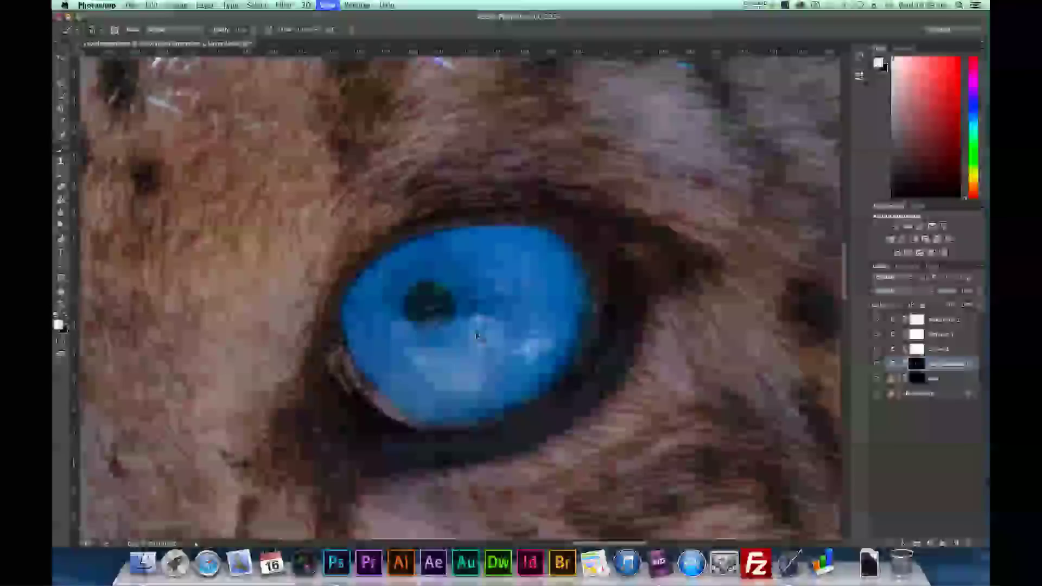
- Reduce the saturation of the eyes' Hue/Saturation adjustment layer to -84
key(super+0)
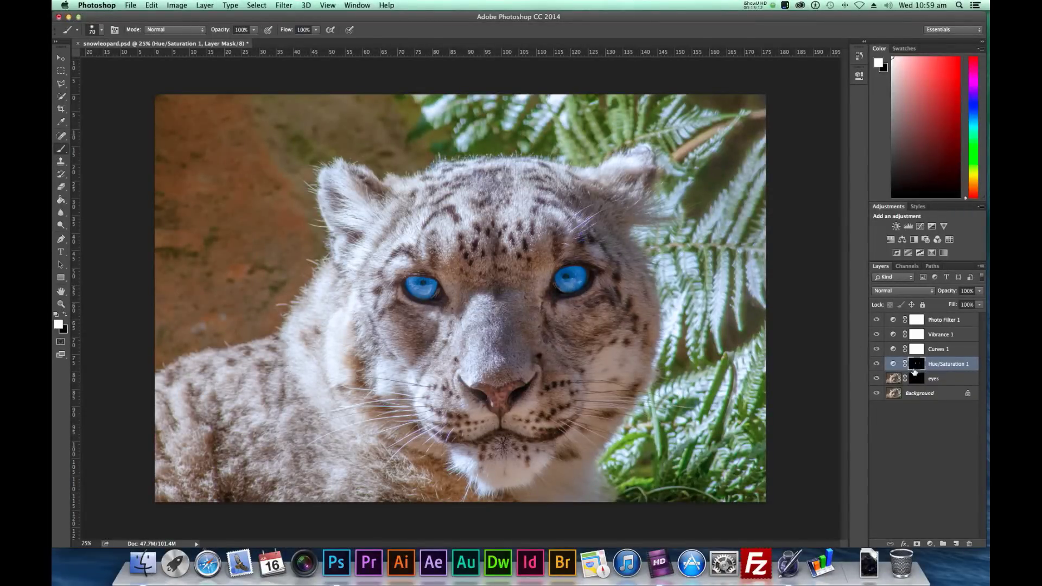
double_click(893, 366)
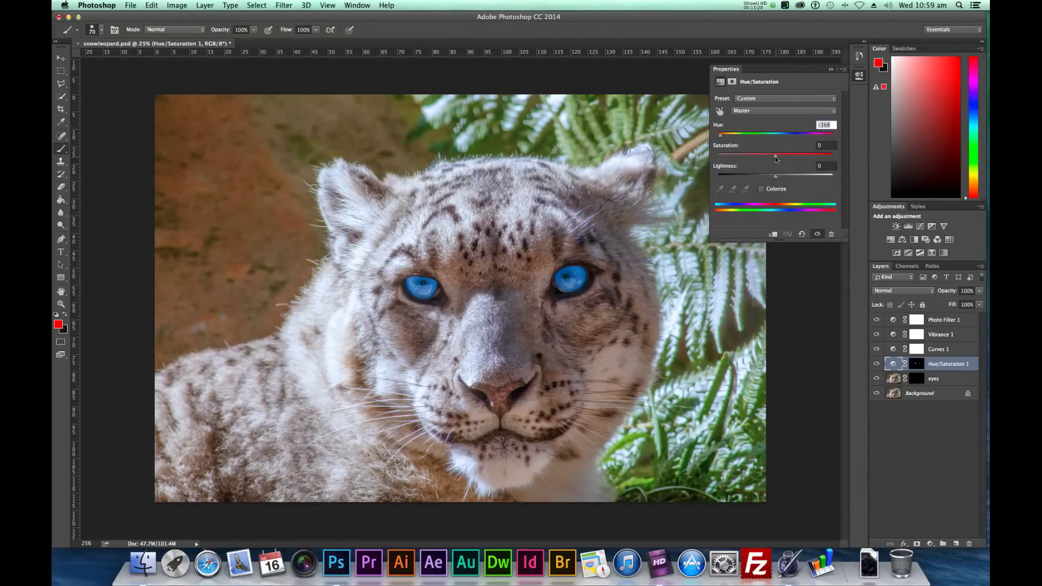
drag(775, 158, 733, 160)
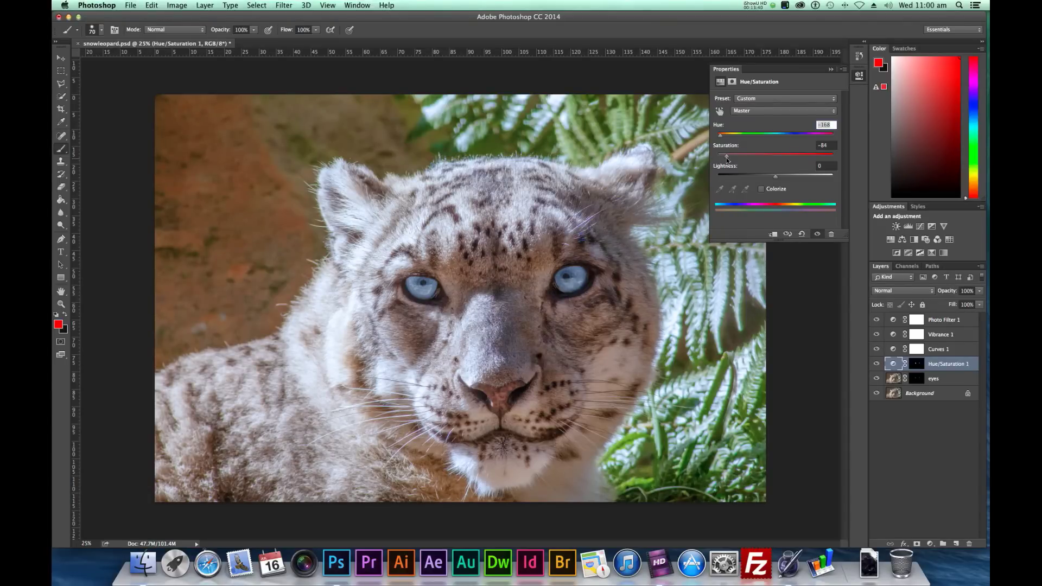
click(859, 77)
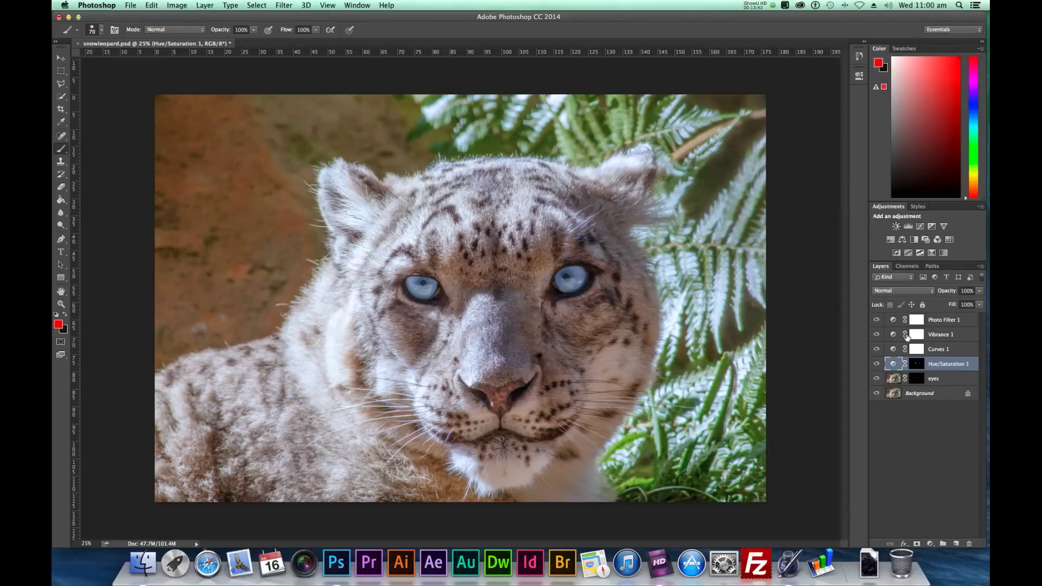
click(876, 364)
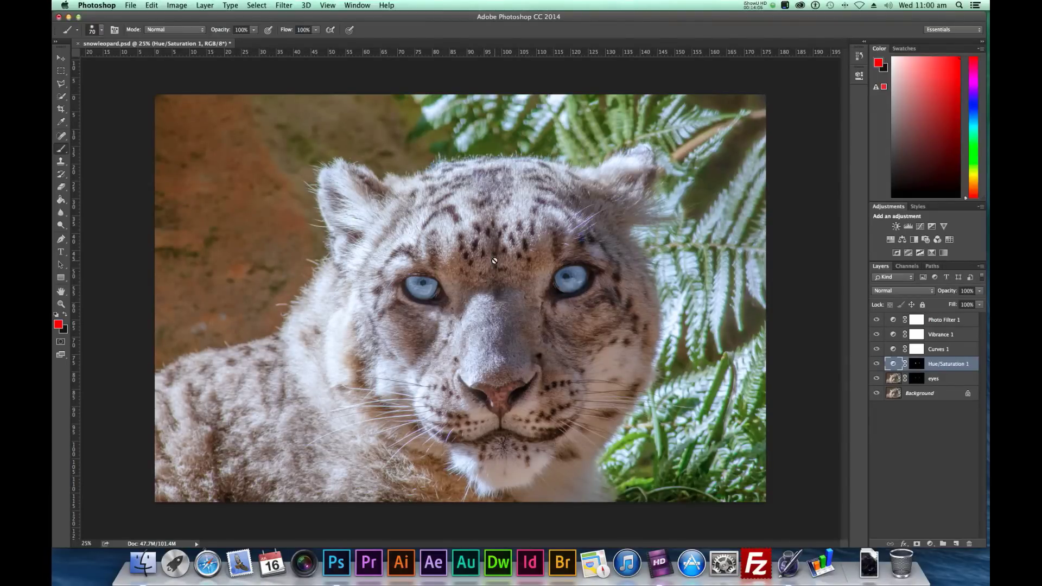
- Duplicate the Background layer within the same document and name the copy "fur"
click(895, 382)
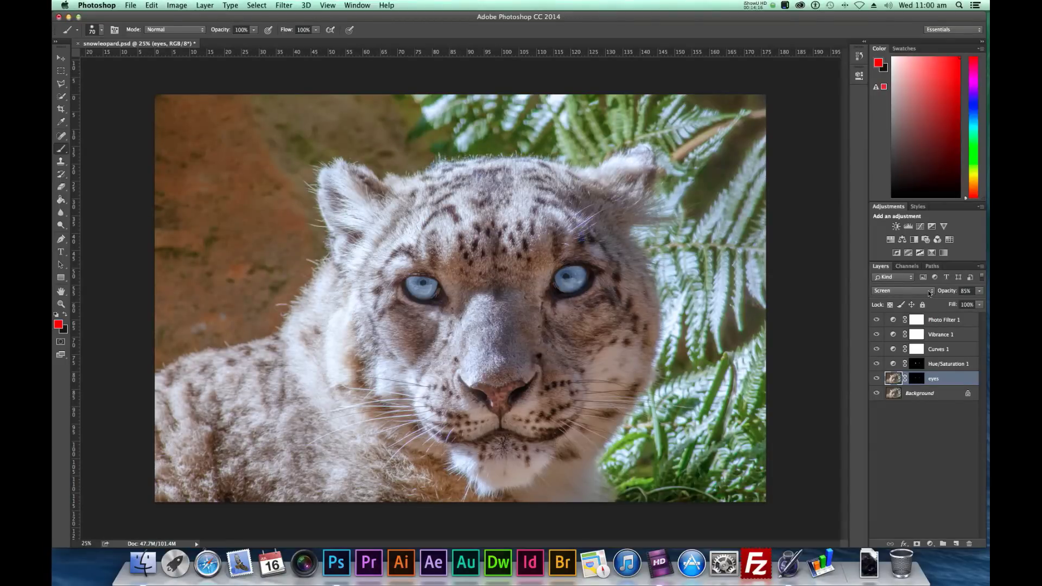
right_click(897, 395)
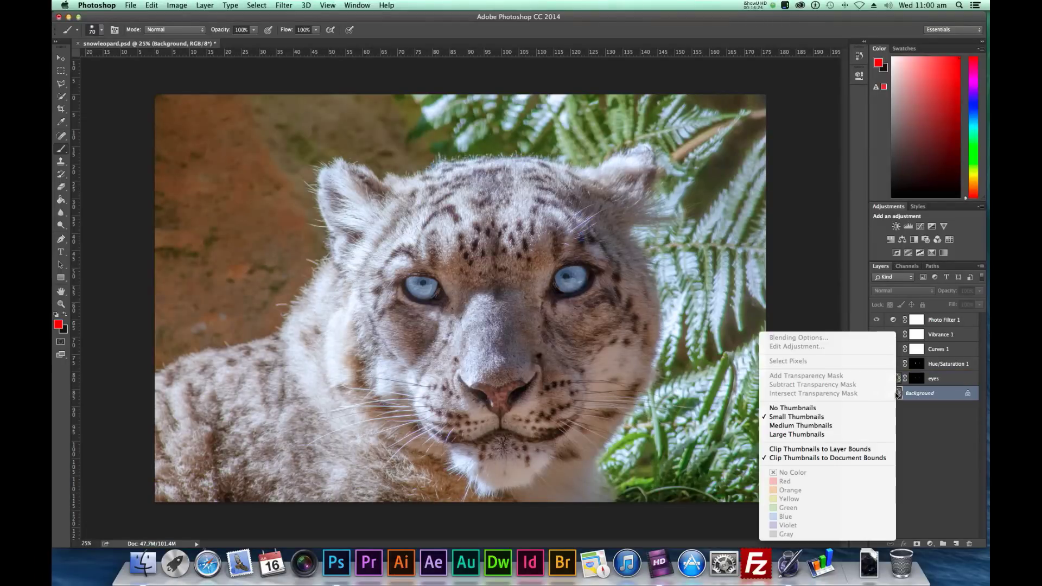
right_click(949, 394)
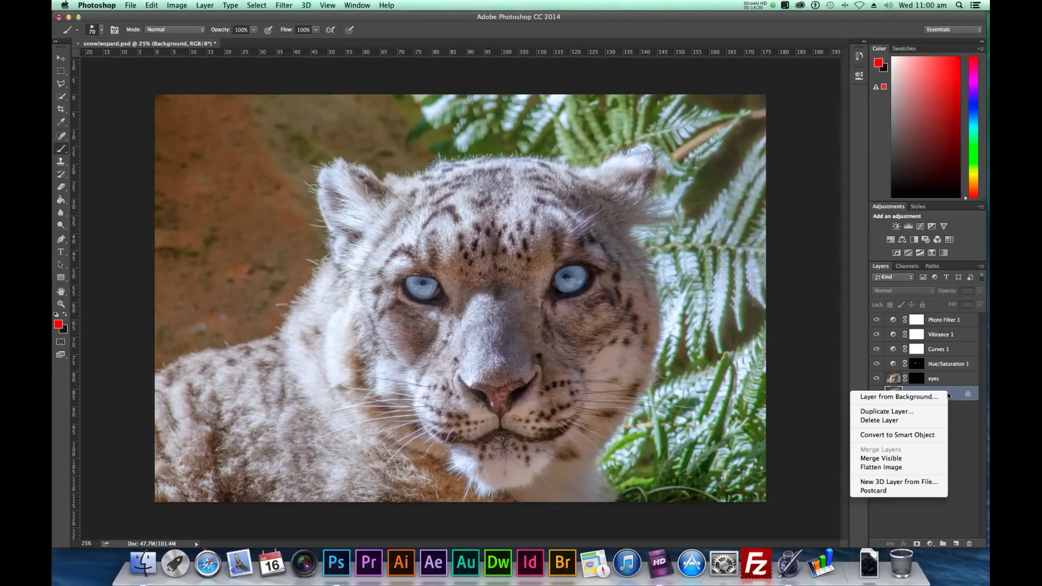
click(932, 413)
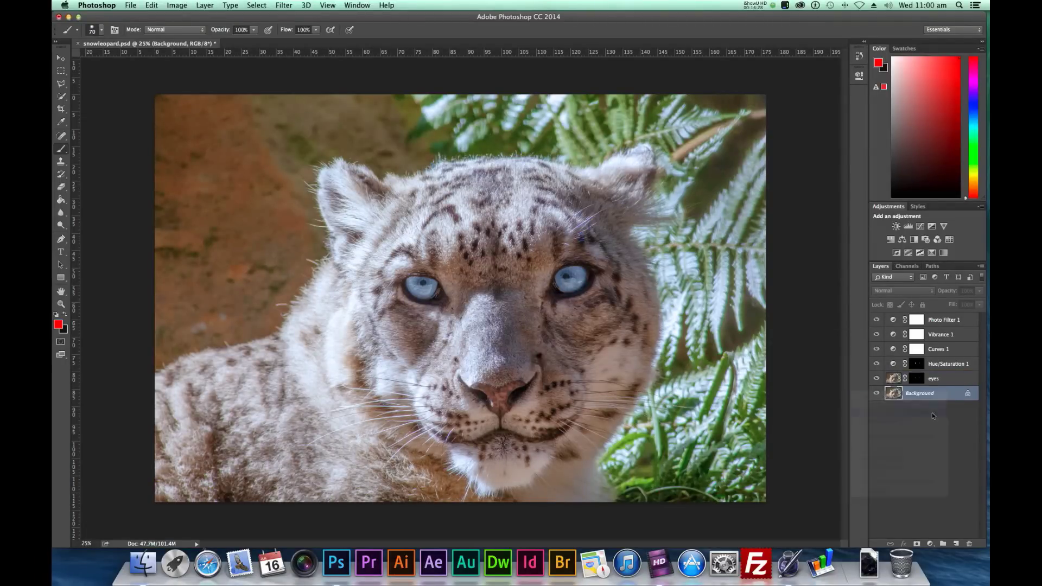
text(fur)
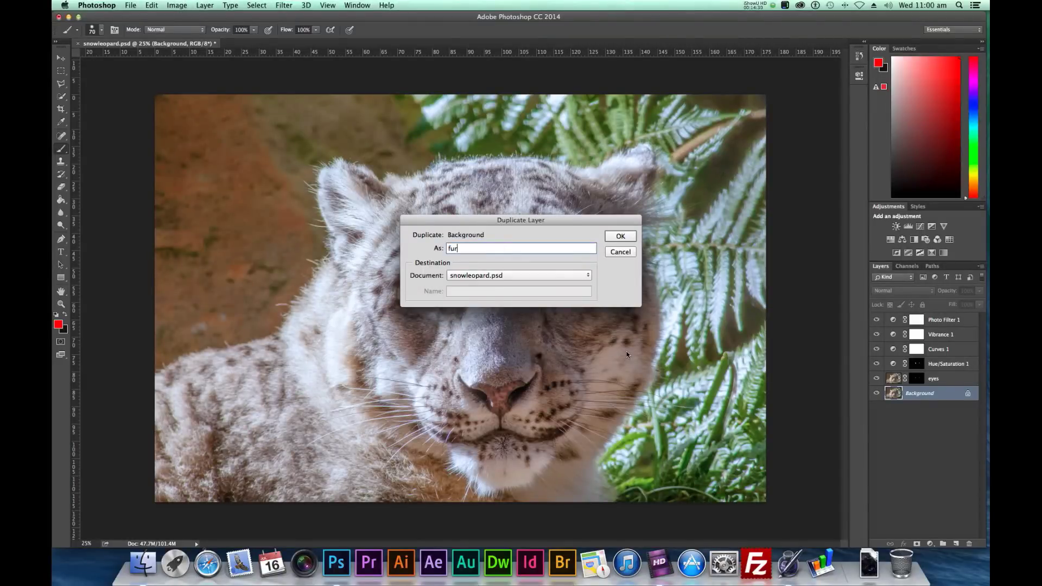
key(Return)
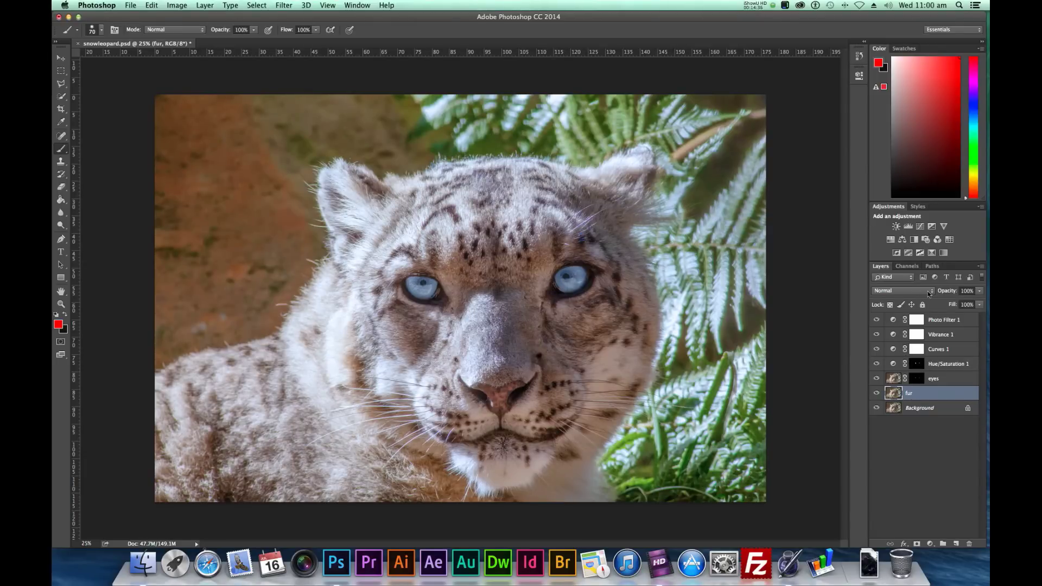
- Set the fur layer's blend mode to Multiply and give it a layer mask inverted to black
click(928, 294)
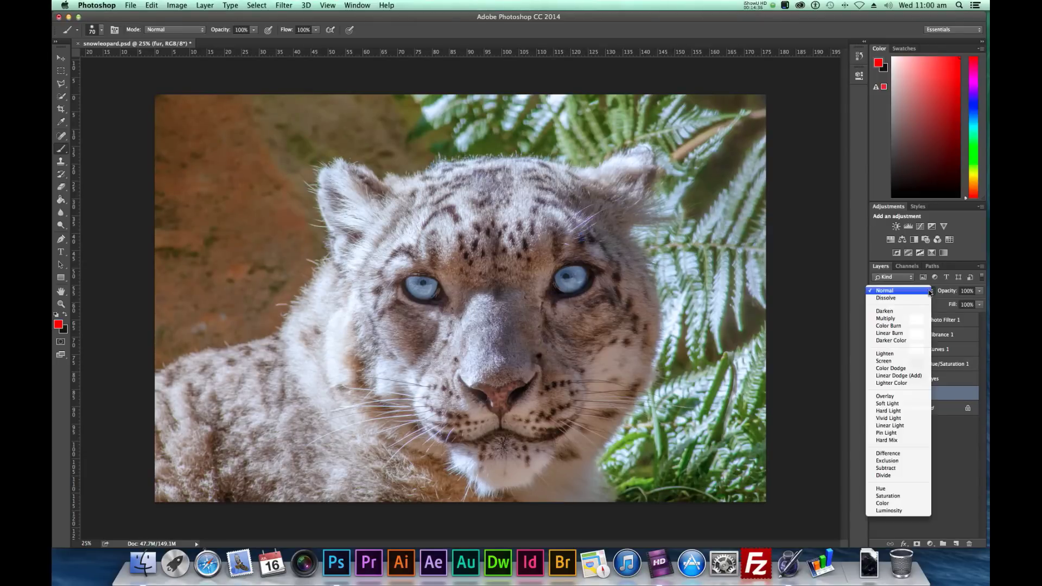
click(905, 319)
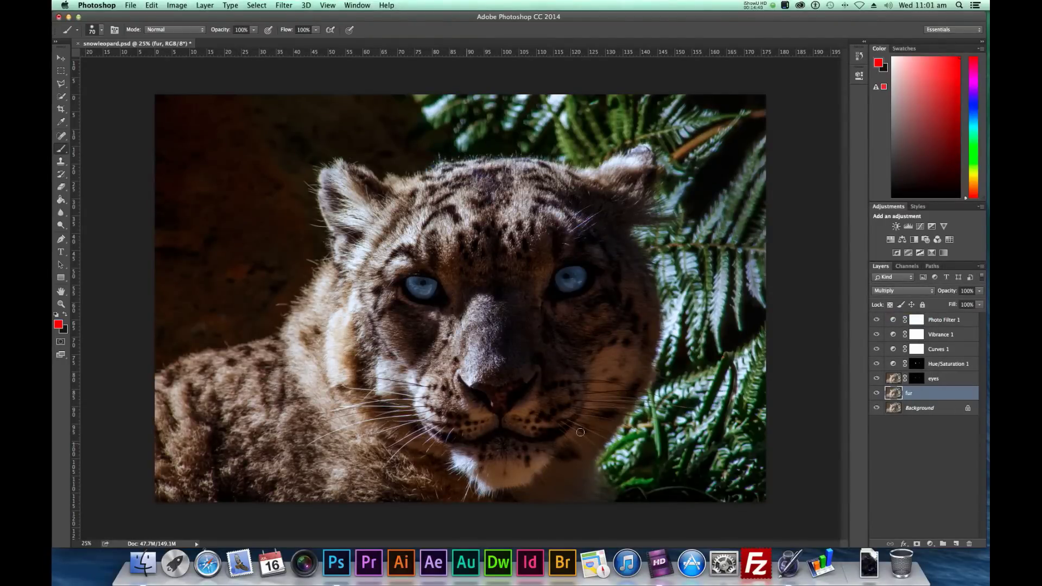
click(918, 543)
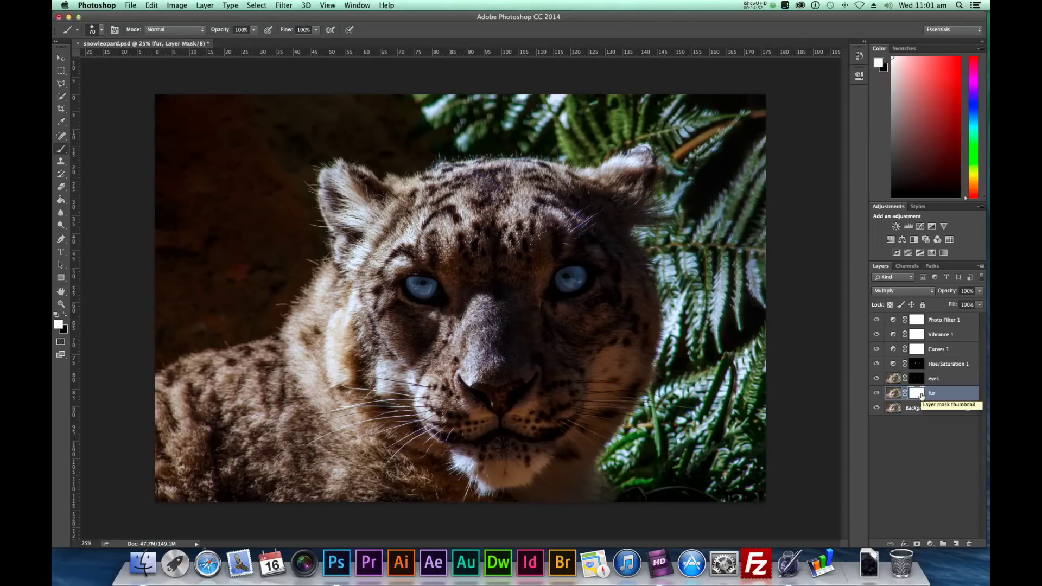
key(super+i)
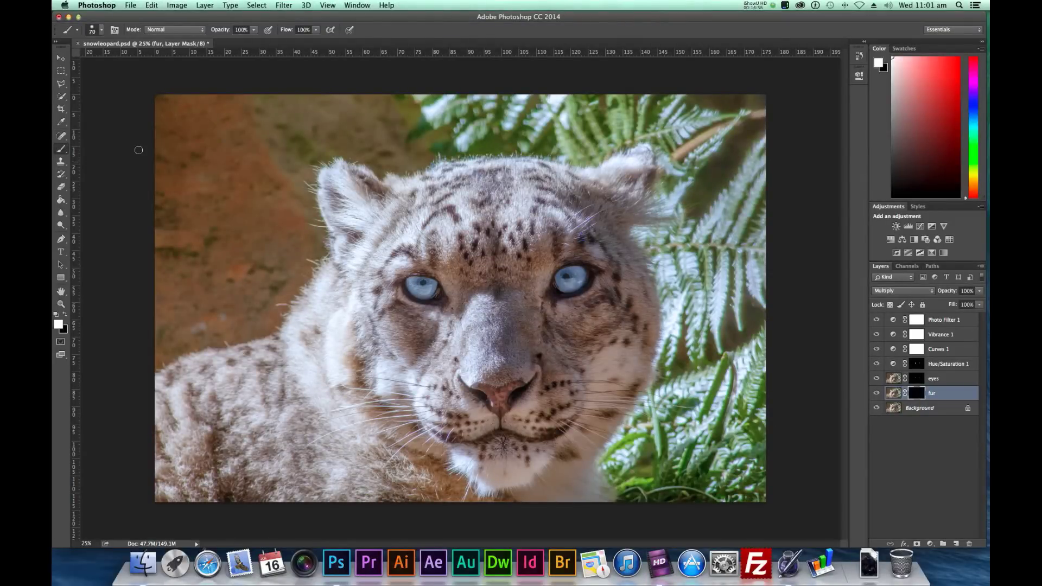
- Soften the brush edge and enlarge the brush for painting the leopard's body on the fur mask
click(102, 31)
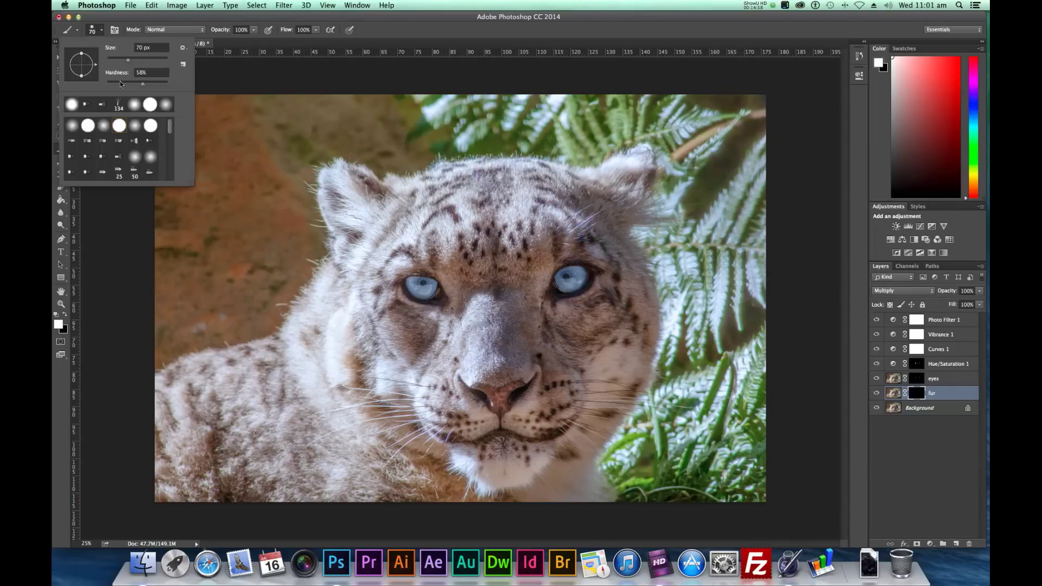
drag(110, 85, 112, 84)
drag(140, 58, 151, 57)
key(Return)
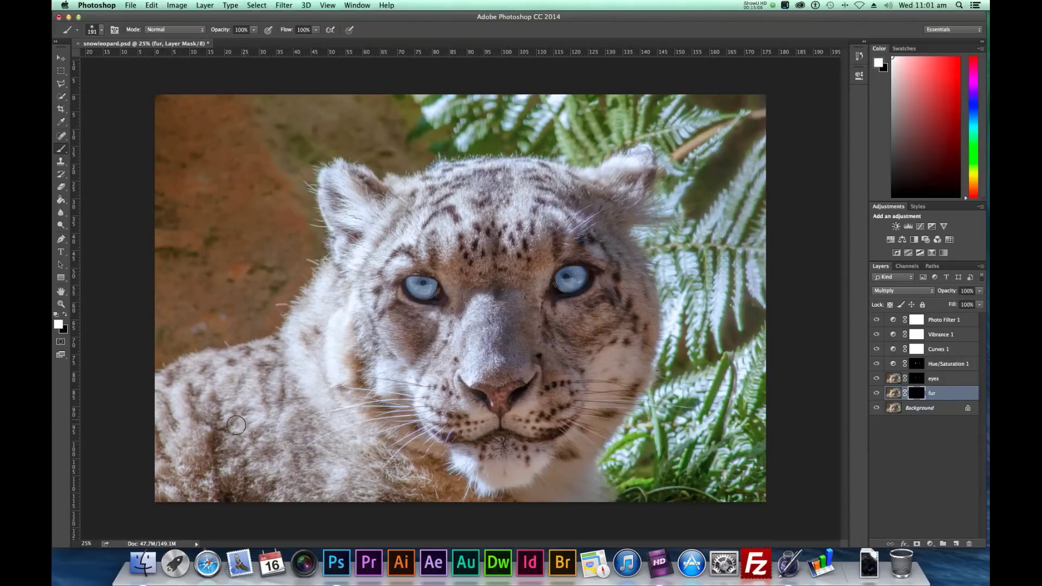
key(bracketright)
key(bracketright)
key(bracketright)
key(bracketright)
key(bracketright)
key(bracketright)
key(bracketright)
key(bracketright)
key(bracketright)
- Paint white on the fur mask over the leopard's body and neck, reducing the brush to 500 px near the edges
mouse_move(246, 424)
mouse_down()
mouse_move(292, 385)
mouse_move(192, 415)
mouse_move(163, 436)
mouse_move(136, 503)
mouse_move(280, 379)
mouse_move(296, 388)
mouse_move(283, 464)
mouse_move(224, 534)
mouse_move(313, 407)
mouse_move(351, 487)
mouse_move(367, 489)
mouse_move(322, 428)
mouse_move(421, 498)
mouse_move(528, 515)
mouse_up()
key(bracketleft)
key(bracketleft)
mouse_move(328, 426)
mouse_down()
mouse_move(319, 337)
mouse_move(325, 349)
mouse_move(332, 333)
mouse_up()
key(bracketleft)
key(bracketleft)
mouse_move(338, 284)
mouse_down()
mouse_move(311, 356)
mouse_move(331, 347)
mouse_move(353, 380)
mouse_move(374, 374)
mouse_move(340, 283)
mouse_up()
mouse_move(468, 184)
mouse_down()
mouse_move(523, 188)
mouse_move(495, 188)
mouse_up()
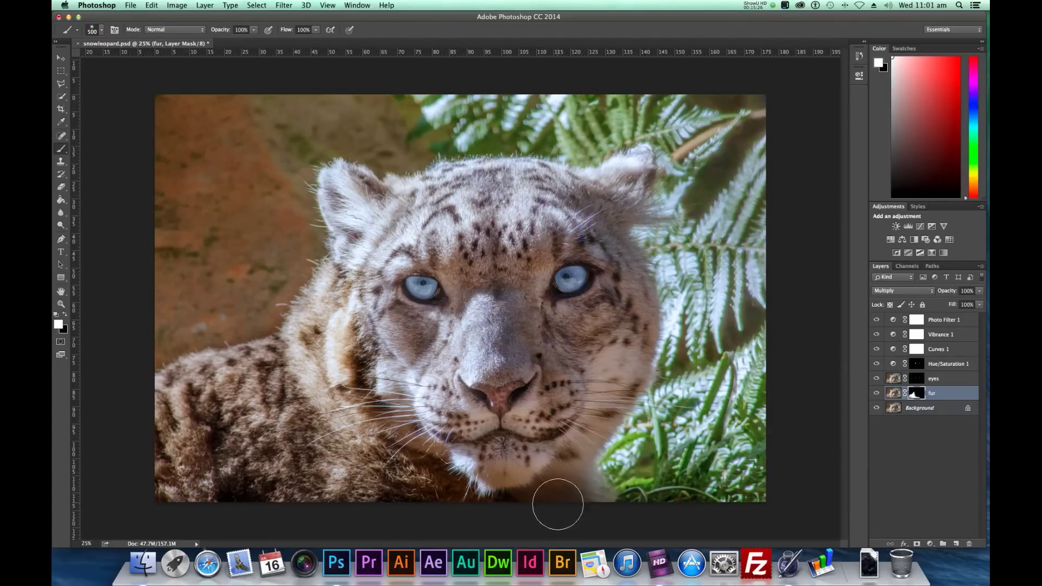
- Switch to black and paint on the fur mask around the chin and chest to remove the darkening there
mouse_move(479, 441)
mouse_down()
mouse_move(562, 481)
mouse_move(532, 438)
mouse_move(480, 454)
mouse_move(513, 492)
mouse_move(547, 442)
mouse_move(440, 437)
mouse_move(494, 486)
mouse_move(573, 452)
mouse_move(505, 440)
mouse_move(512, 479)
mouse_move(553, 483)
mouse_move(574, 462)
mouse_move(488, 445)
mouse_up()
click(66, 315)
mouse_move(471, 438)
mouse_down()
mouse_move(556, 500)
mouse_move(563, 453)
mouse_move(600, 508)
mouse_move(548, 475)
mouse_move(480, 471)
mouse_move(424, 427)
mouse_move(406, 406)
mouse_move(400, 369)
mouse_move(417, 334)
mouse_move(374, 361)
mouse_move(358, 398)
mouse_move(358, 307)
mouse_move(314, 309)
mouse_move(251, 359)
mouse_move(203, 434)
mouse_move(246, 320)
mouse_move(211, 430)
mouse_move(274, 448)
mouse_up()
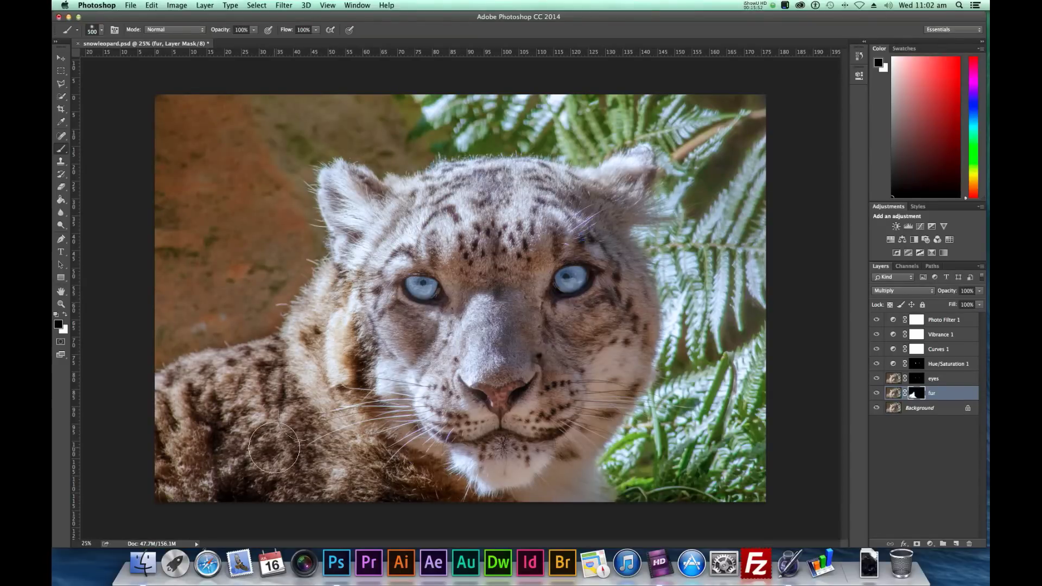
- Lower the brush opacity to 47% and paint white on the fur mask over the forehead, nose and cheeks
click(255, 30)
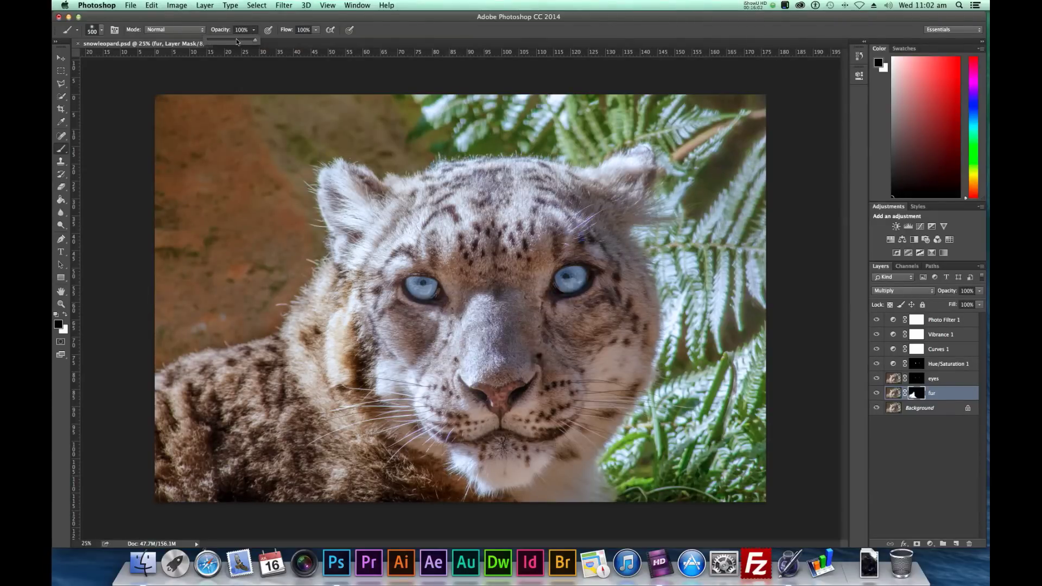
click(410, 31)
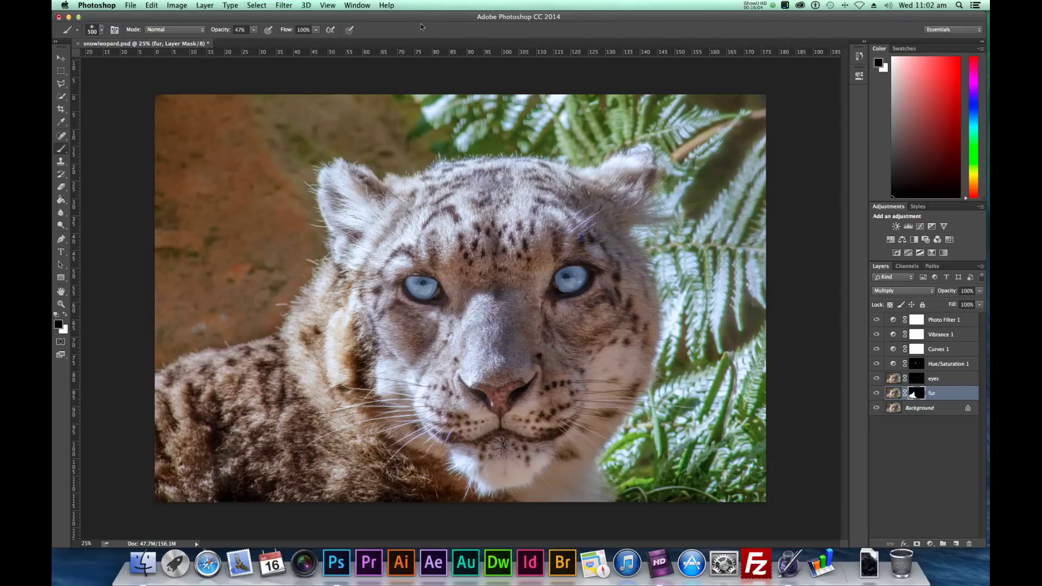
drag(442, 207, 396, 229)
drag(396, 229, 359, 287)
click(65, 315)
mouse_move(368, 255)
mouse_down()
mouse_move(398, 231)
mouse_move(437, 218)
mouse_move(394, 238)
mouse_move(460, 210)
mouse_move(426, 209)
mouse_move(418, 195)
mouse_move(433, 191)
mouse_move(482, 189)
mouse_move(488, 203)
mouse_move(462, 206)
mouse_move(493, 197)
mouse_move(529, 200)
mouse_move(510, 210)
mouse_move(578, 207)
mouse_move(553, 190)
mouse_move(490, 221)
mouse_up()
mouse_move(423, 383)
mouse_down()
mouse_move(413, 354)
mouse_move(423, 337)
mouse_move(381, 322)
mouse_move(367, 296)
mouse_move(394, 383)
mouse_move(378, 352)
mouse_move(398, 382)
mouse_move(402, 356)
mouse_move(386, 349)
mouse_move(548, 343)
mouse_move(476, 301)
mouse_move(488, 354)
mouse_move(493, 283)
mouse_move(483, 293)
mouse_move(494, 385)
mouse_move(447, 396)
mouse_move(437, 371)
mouse_move(429, 385)
mouse_move(506, 482)
mouse_move(488, 475)
mouse_move(478, 468)
mouse_move(525, 464)
mouse_move(488, 472)
mouse_move(538, 489)
mouse_move(569, 469)
mouse_move(540, 496)
mouse_move(513, 500)
mouse_move(573, 452)
mouse_move(602, 400)
mouse_move(622, 320)
mouse_move(577, 349)
mouse_move(563, 325)
mouse_move(589, 343)
mouse_move(587, 395)
mouse_move(485, 387)
mouse_move(452, 361)
mouse_move(502, 322)
mouse_move(500, 287)
mouse_move(468, 320)
mouse_move(514, 361)
mouse_move(507, 279)
mouse_move(471, 315)
mouse_move(517, 283)
mouse_move(485, 285)
mouse_move(472, 342)
mouse_move(407, 321)
mouse_move(409, 346)
mouse_move(404, 322)
mouse_move(397, 337)
mouse_move(378, 336)
mouse_move(367, 294)
mouse_move(383, 380)
mouse_move(361, 369)
mouse_up()
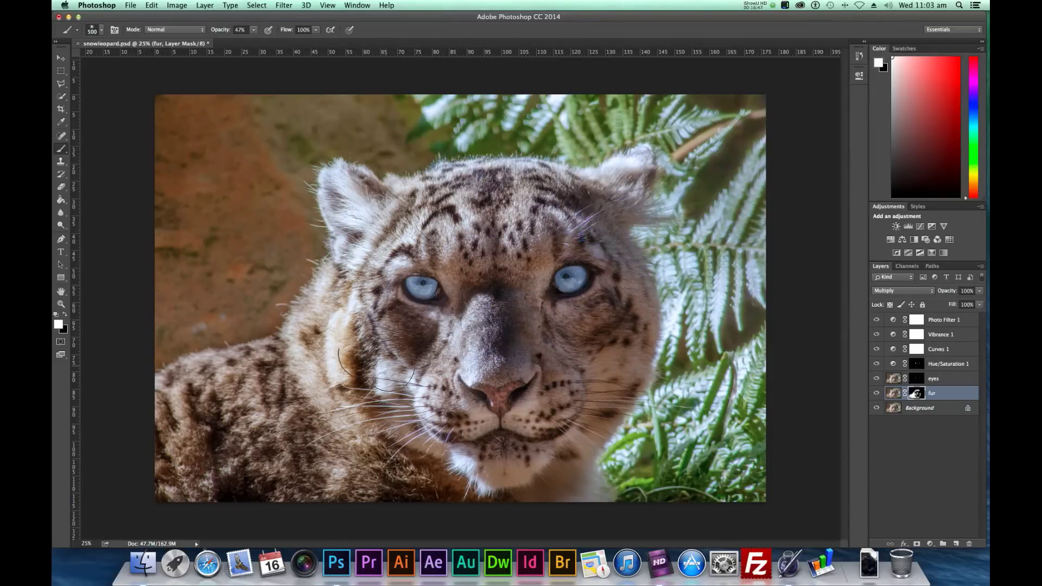
- Paint black on the fur mask at 17% brush opacity over the nose bridge and cheeks to soften the darkening
click(65, 317)
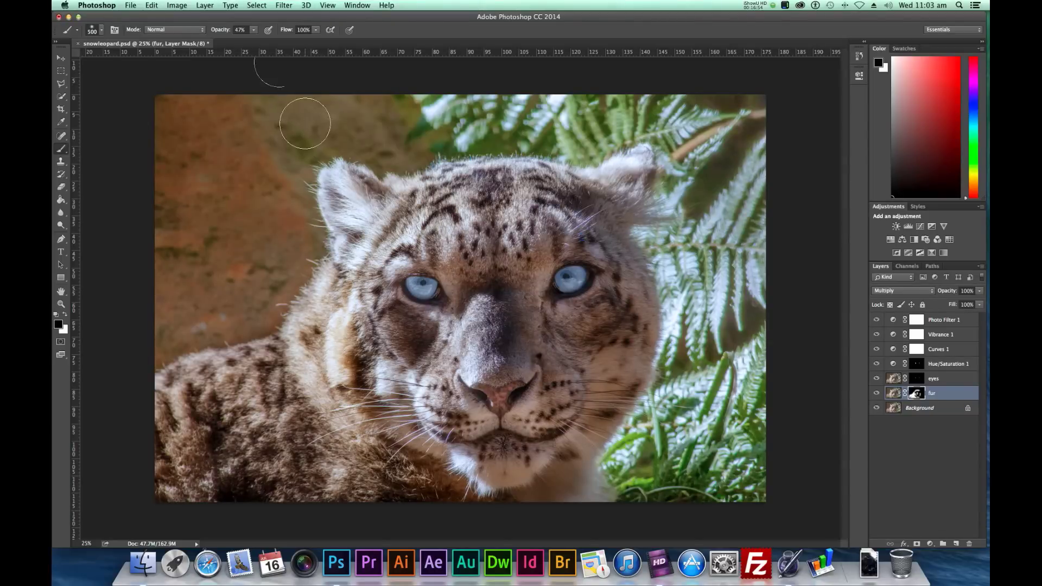
click(254, 30)
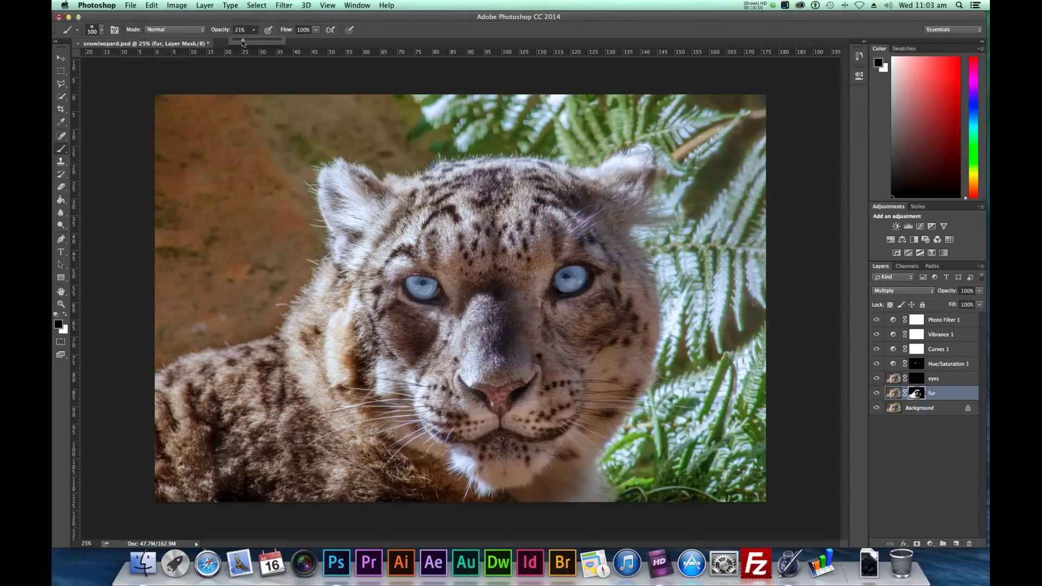
click(432, 25)
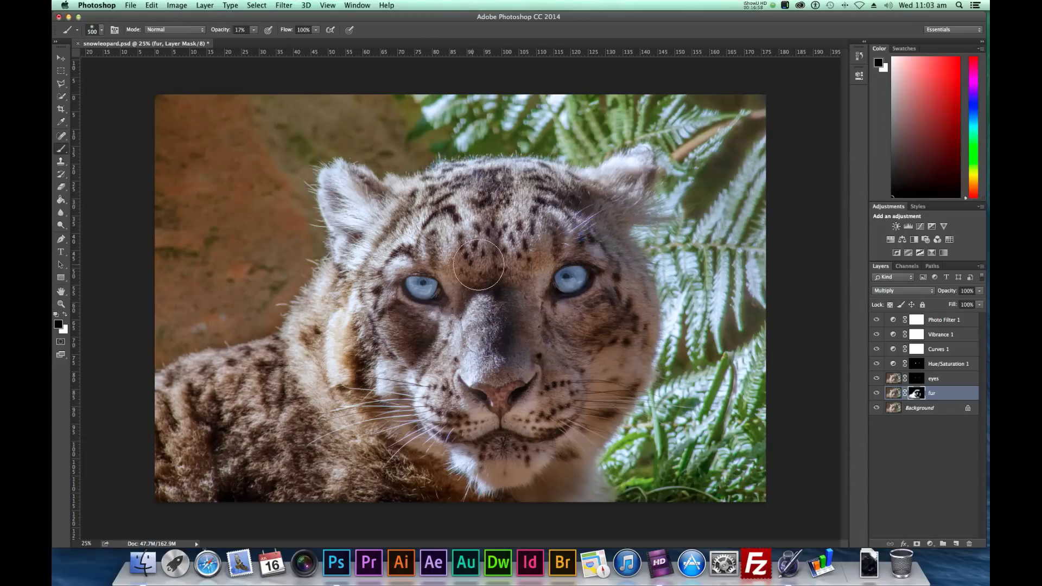
mouse_move(495, 323)
mouse_down()
mouse_move(483, 290)
mouse_move(489, 326)
mouse_move(499, 309)
mouse_move(504, 336)
mouse_move(400, 323)
mouse_move(427, 341)
mouse_move(405, 324)
mouse_move(415, 346)
mouse_move(396, 326)
mouse_move(429, 332)
mouse_up()
mouse_move(569, 333)
mouse_down()
mouse_move(615, 319)
mouse_move(593, 344)
mouse_move(614, 322)
mouse_move(597, 344)
mouse_move(534, 270)
mouse_move(538, 232)
mouse_move(543, 248)
mouse_move(476, 342)
mouse_move(322, 411)
mouse_move(295, 376)
mouse_move(339, 312)
mouse_up()
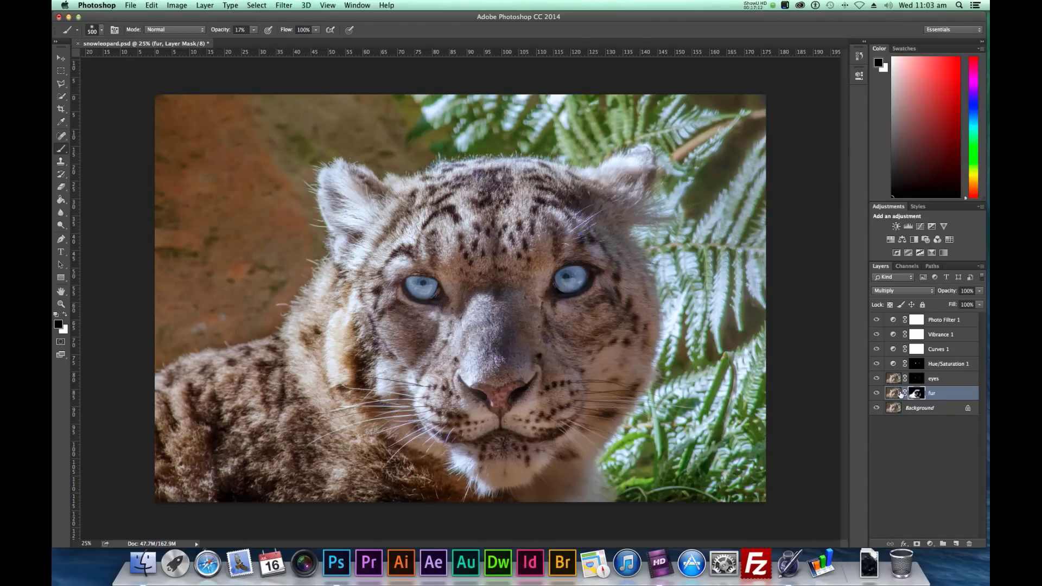
mouse_move(369, 384)
mouse_down()
mouse_move(347, 440)
mouse_move(485, 388)
mouse_move(418, 364)
mouse_up()
- Reduce the fur layer's opacity to 53% and deselect the layer
click(893, 394)
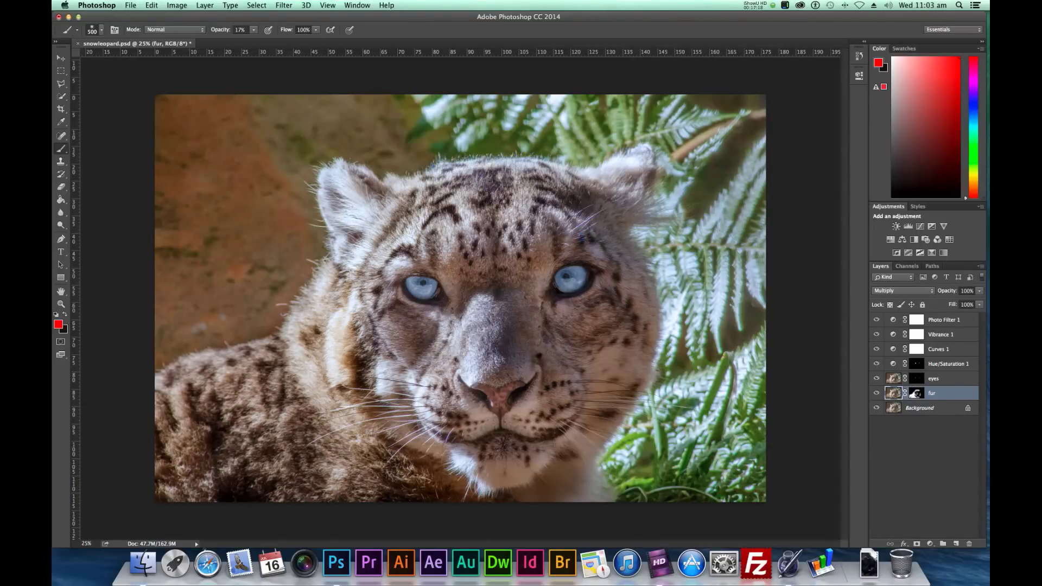
click(980, 292)
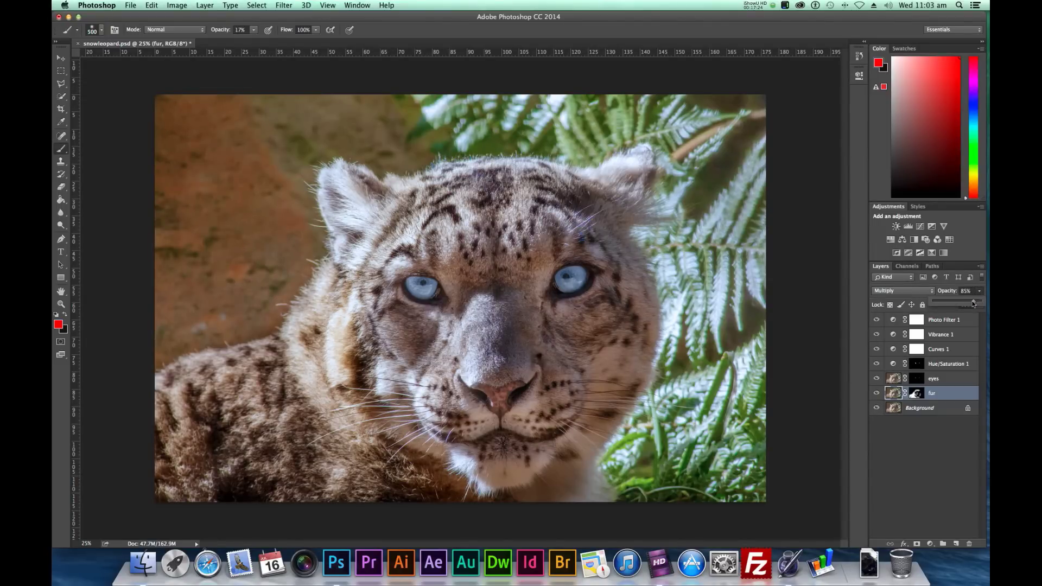
drag(967, 303, 965, 304)
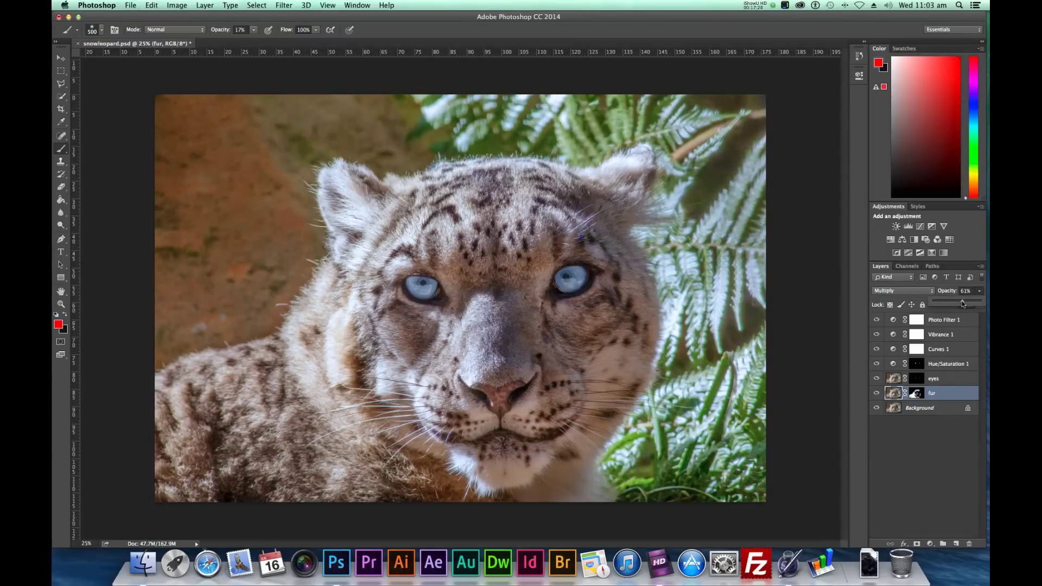
drag(958, 301, 958, 304)
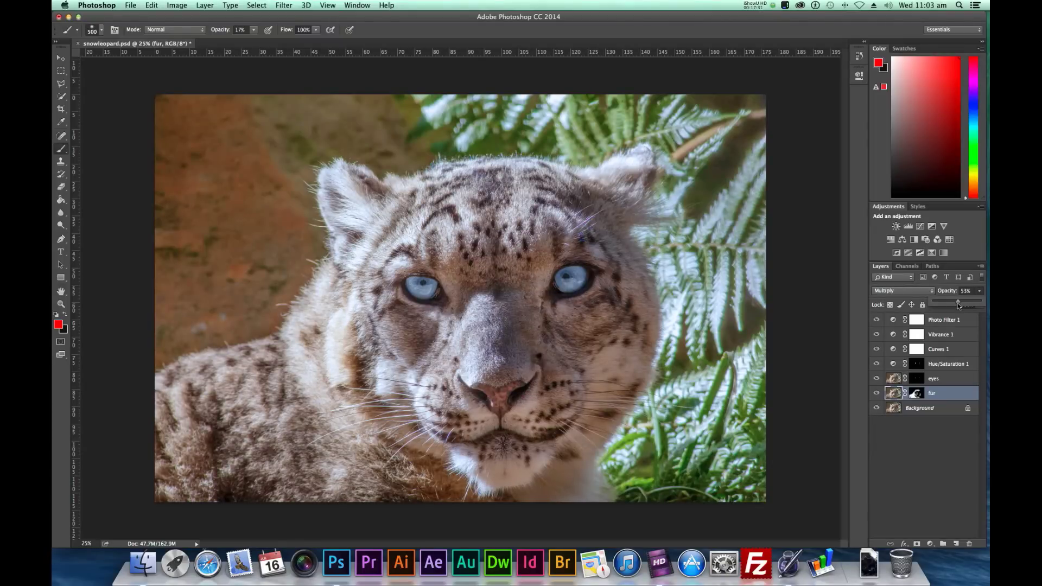
click(938, 481)
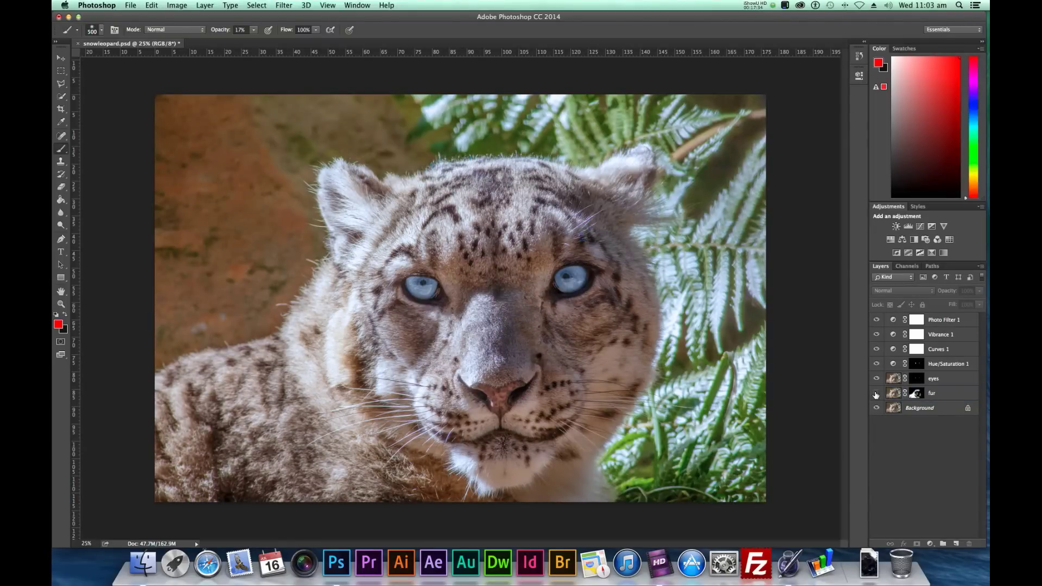
- Toggle the fur layer's visibility repeatedly to compare the photo with and without the darkened fur
click(875, 394)
click(875, 394)
click(876, 394)
click(875, 394)
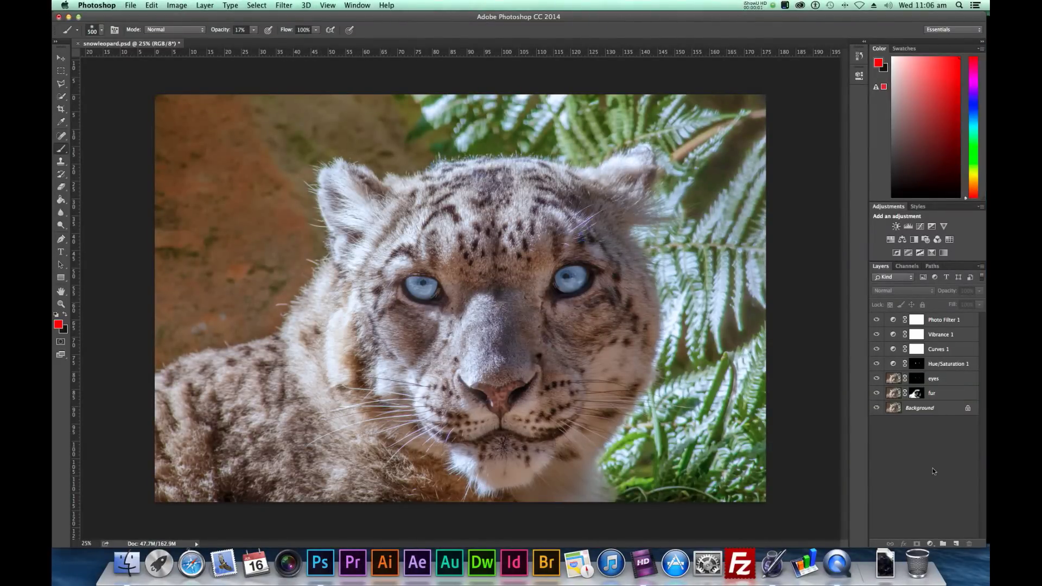
click(876, 394)
click(876, 394)
click(876, 394)
- Add a Curves adjustment layer above the Photo Filter 1 layer
click(951, 321)
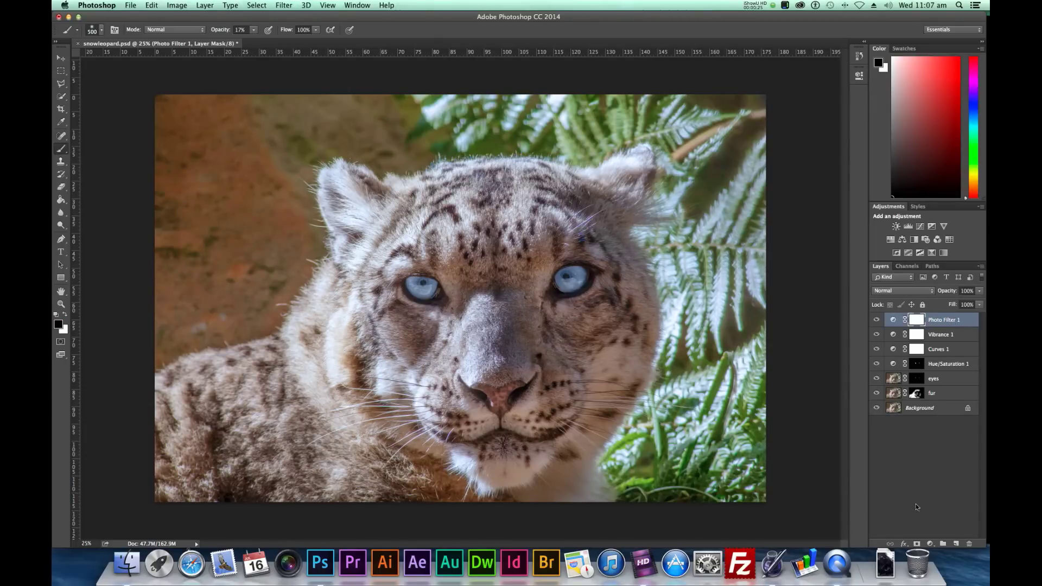
click(930, 544)
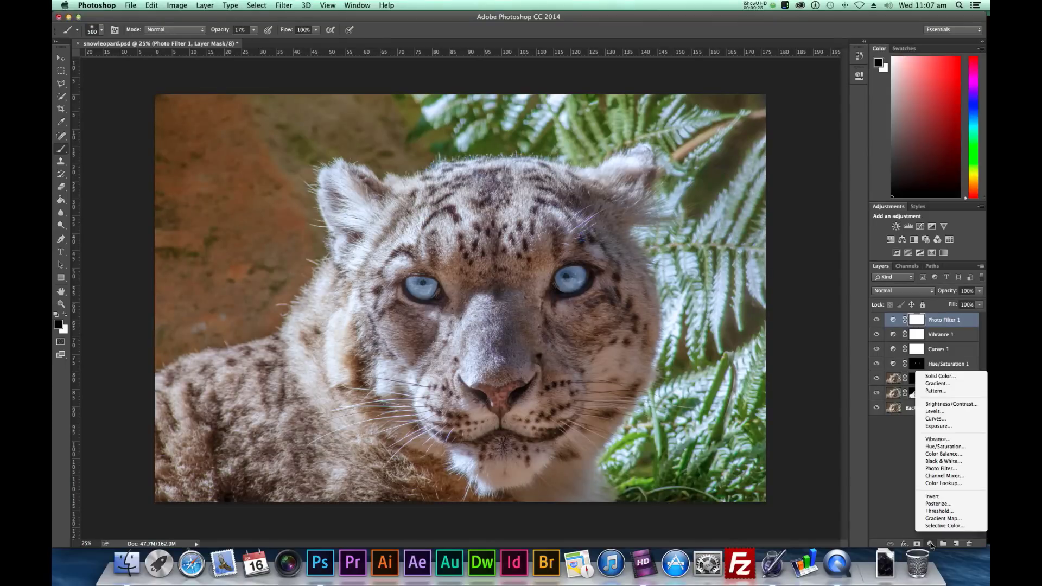
click(932, 419)
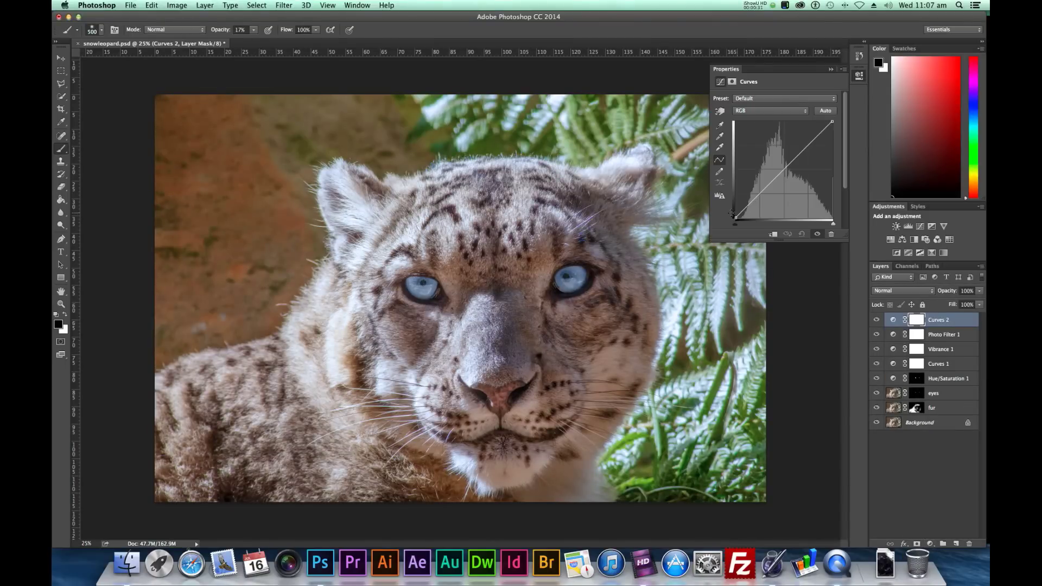
- Bend the new Curves layer's RGB curve moderately below the diagonal at the midtones to darken the photo
key(Down)
key(Down)
key(Down)
key(Down)
key(Down)
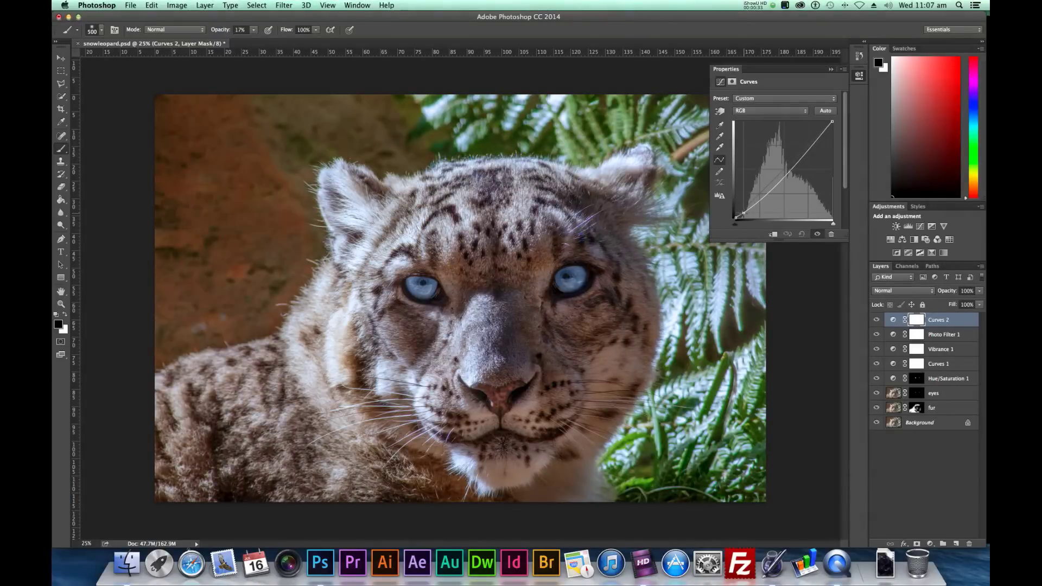
key(Down)
key(Down)
key(Down)
key(Down)
key(Down)
drag(788, 177, 787, 167)
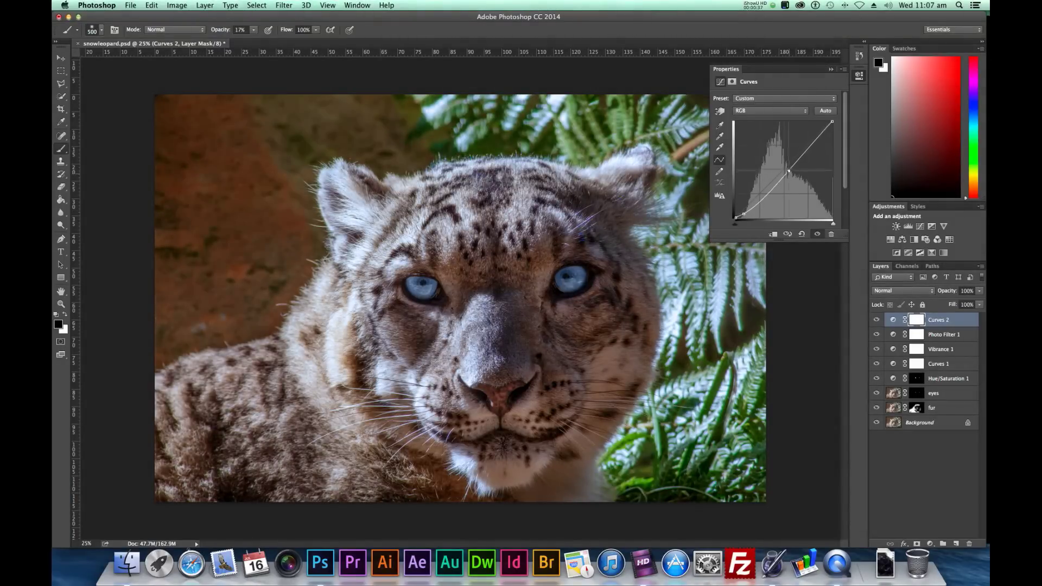